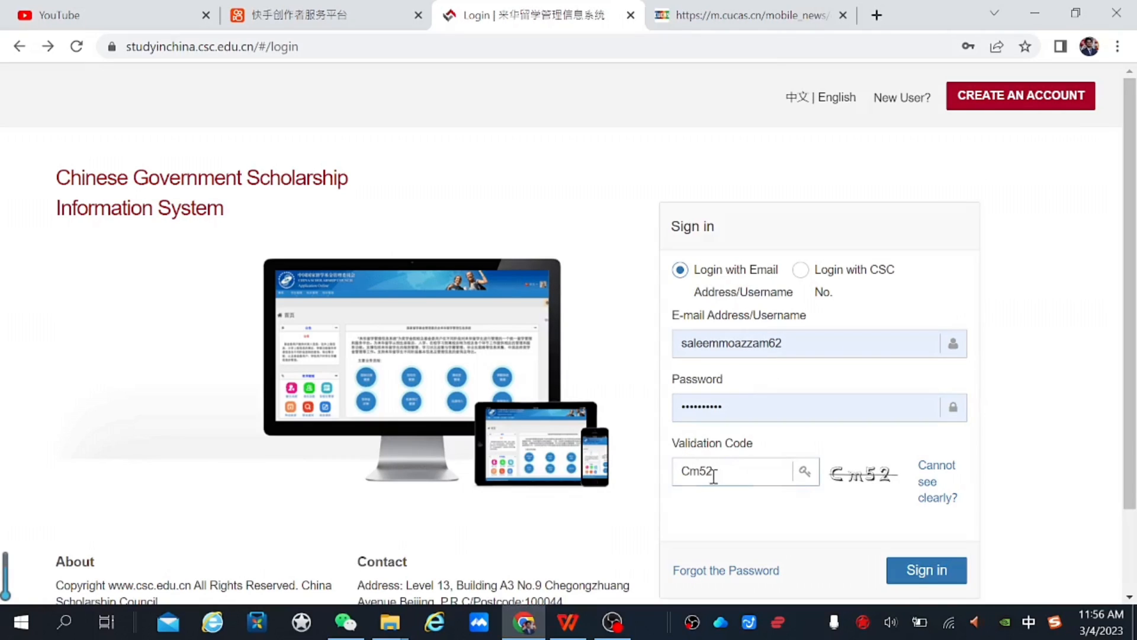
Sign in to the applicant account with the entered email, password and validation code
{"action": "left_click", "coordinate": [934, 572]}
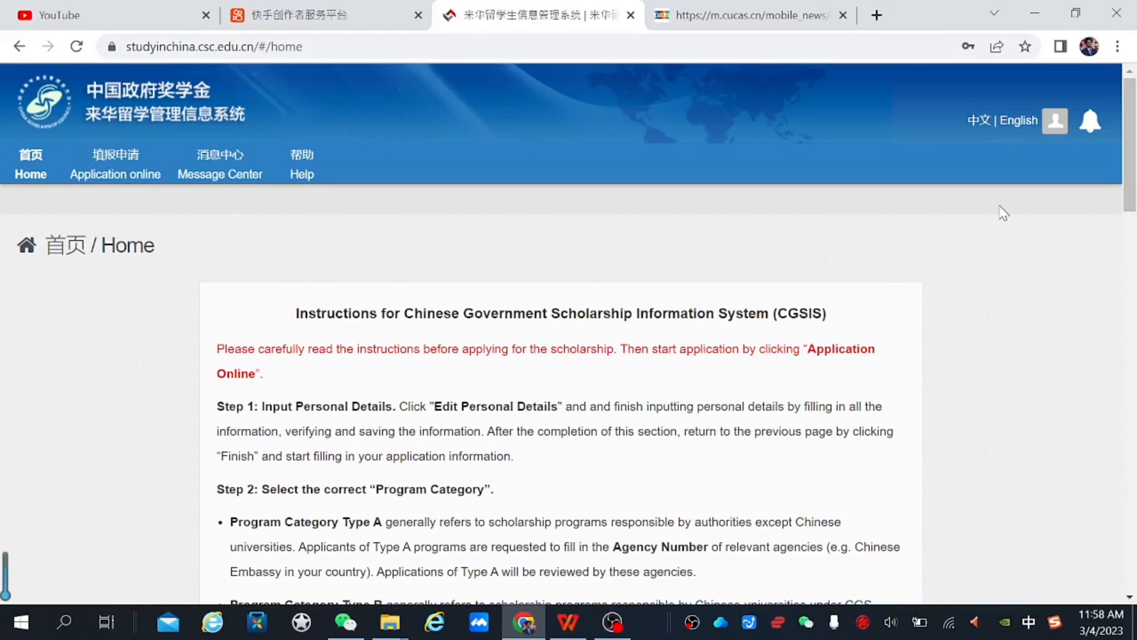
Scroll through the Home page application instructions and return to the top
{"action": "left_click", "coordinate": [1133, 221]}
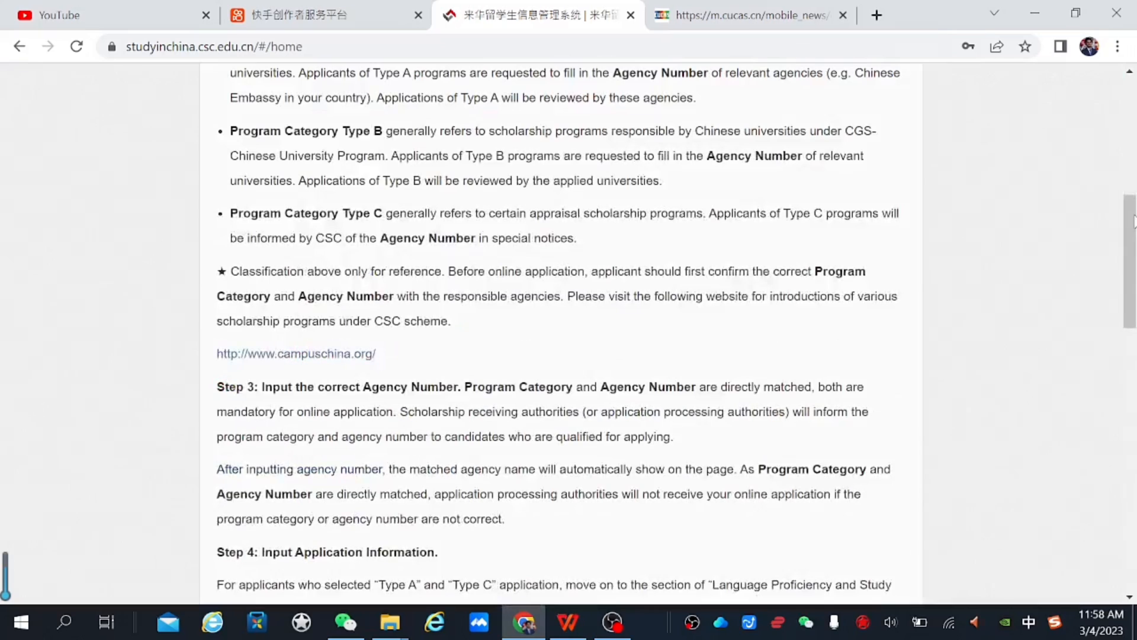
{"action": "left_click_drag", "start_coordinate": [1134, 281], "coordinate": [1124, 136]}
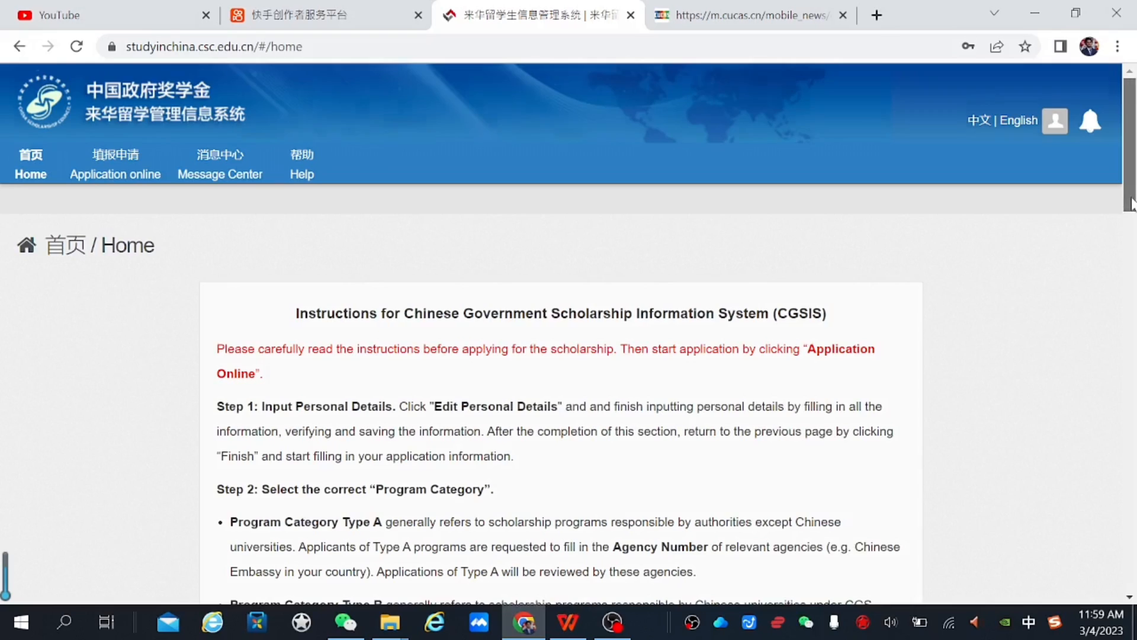
{"action": "left_click_drag", "start_coordinate": [1132, 203], "coordinate": [1132, 223]}
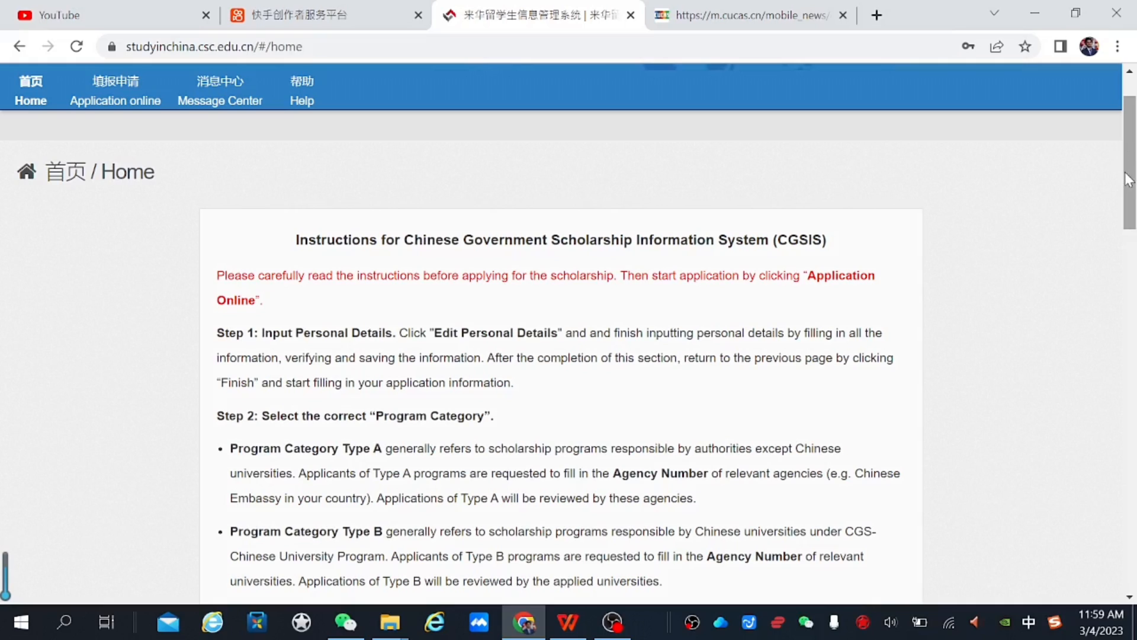
{"action": "scroll", "coordinate": [1130, 216], "scroll_direction": "down", "scroll_amount": 2}
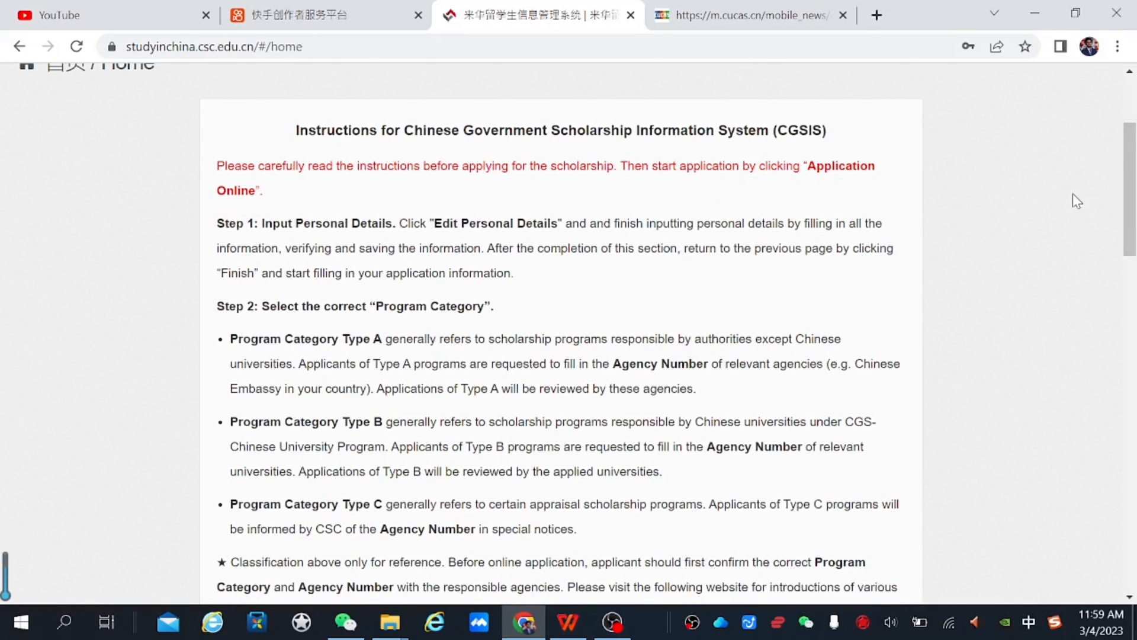
{"action": "scroll", "coordinate": [1131, 178], "scroll_direction": "up", "scroll_amount": 3}
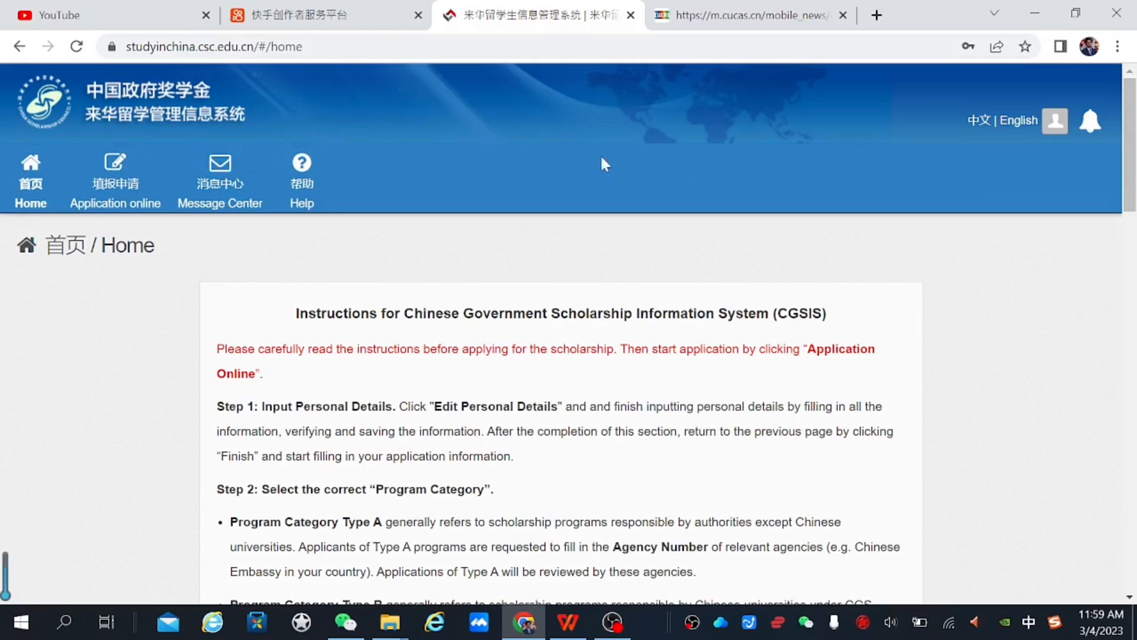
Open the Application online personal details form and begin at the Given Name (Passport) field
{"action": "left_click", "coordinate": [117, 190]}
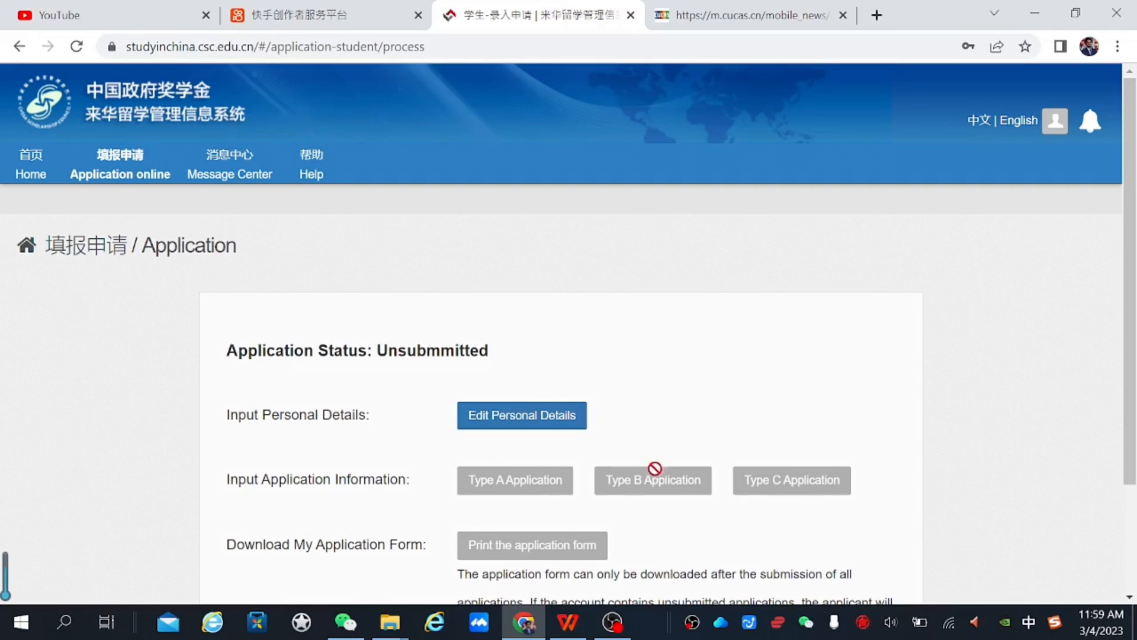
{"action": "left_click", "coordinate": [512, 425]}
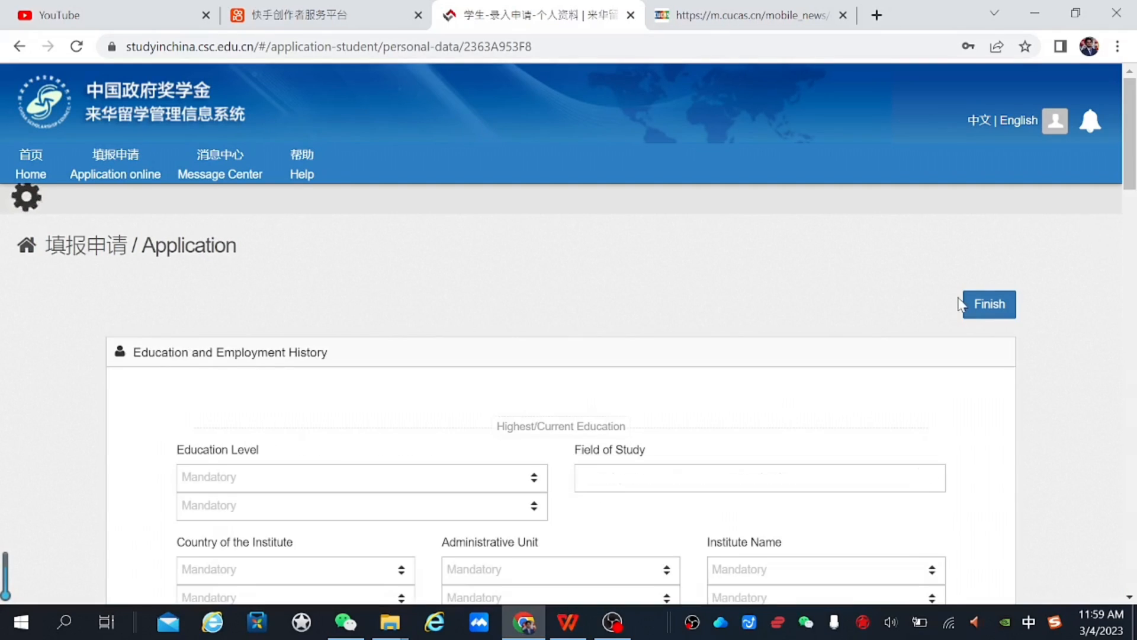
{"action": "left_click_drag", "start_coordinate": [1125, 185], "coordinate": [1129, 220]}
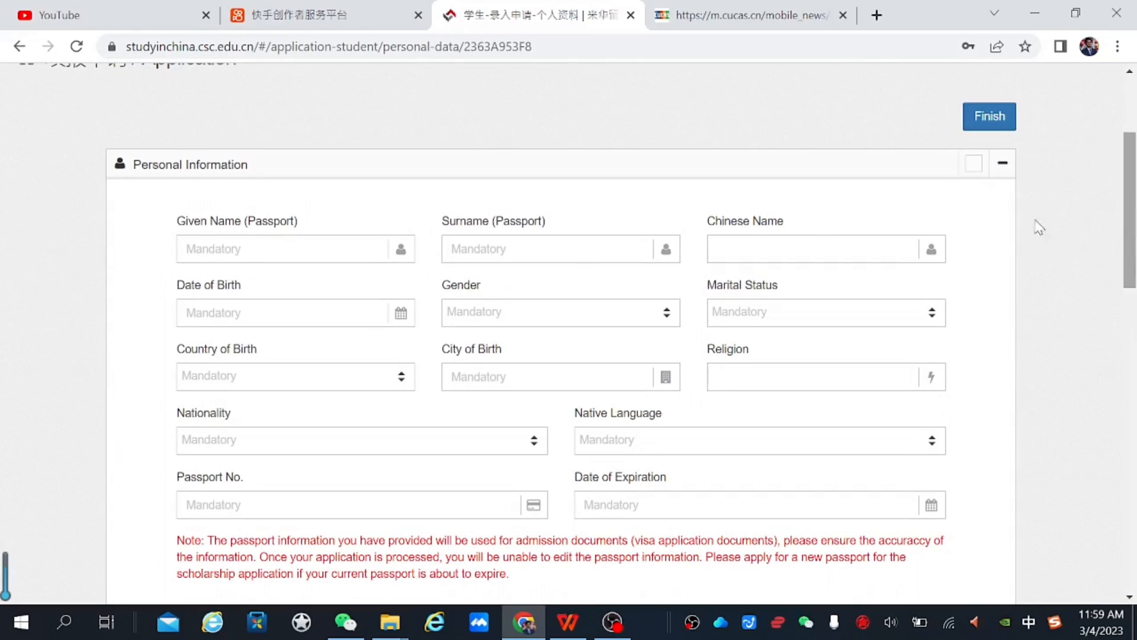
{"action": "left_click", "coordinate": [236, 260]}
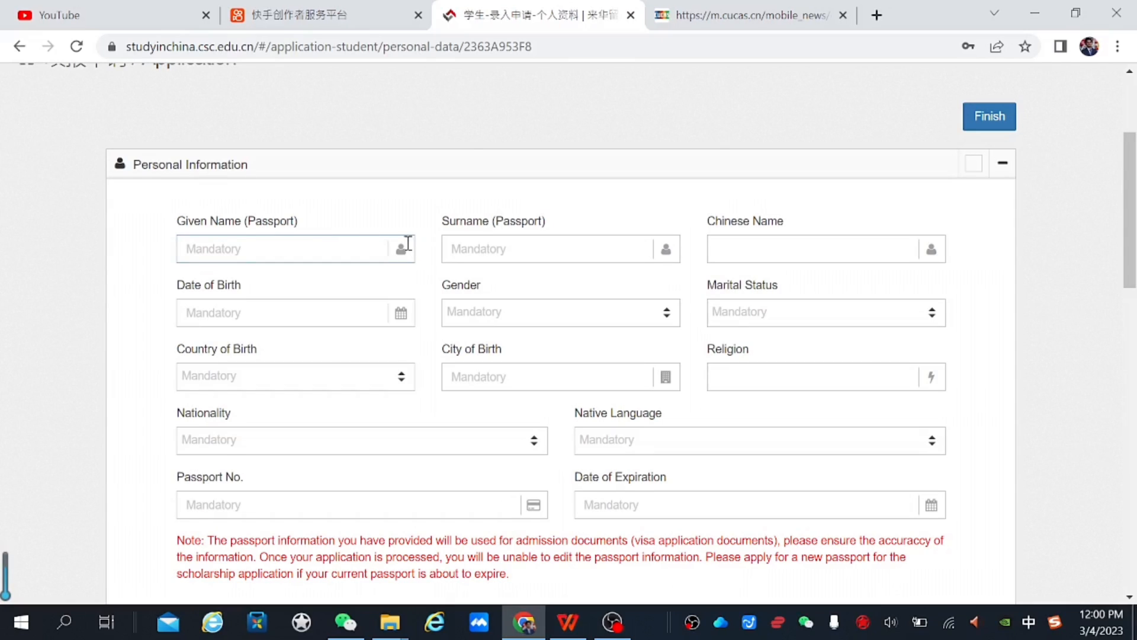
{"action": "left_click", "coordinate": [442, 262]}
{"action": "left_click_drag", "start_coordinate": [1134, 195], "coordinate": [1127, 70]}
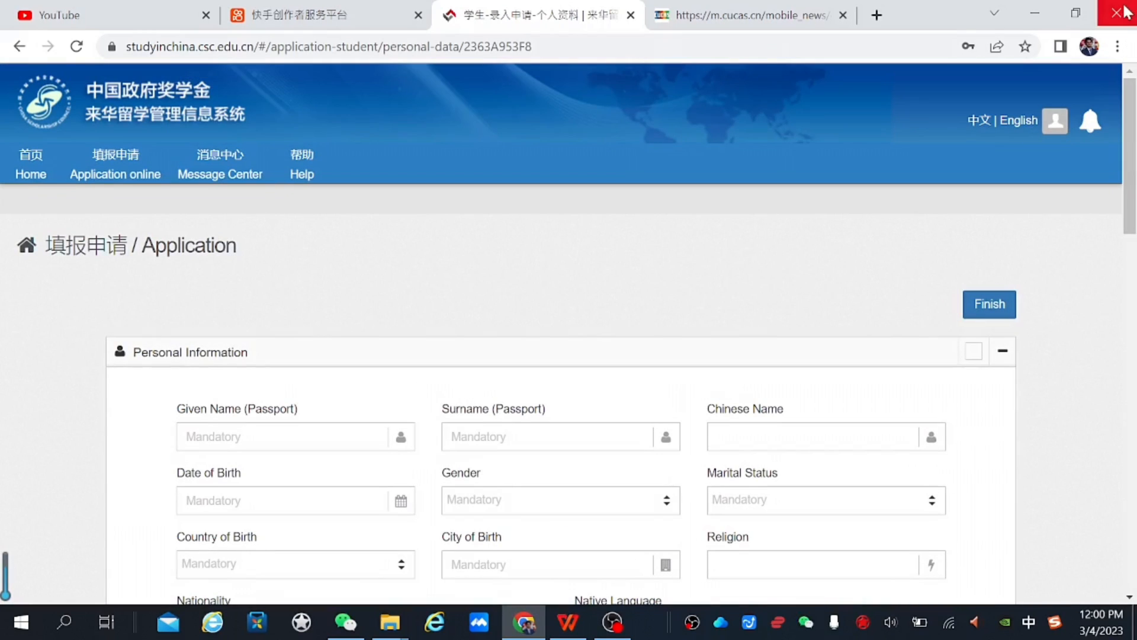
{"action": "left_click", "coordinate": [247, 436]}
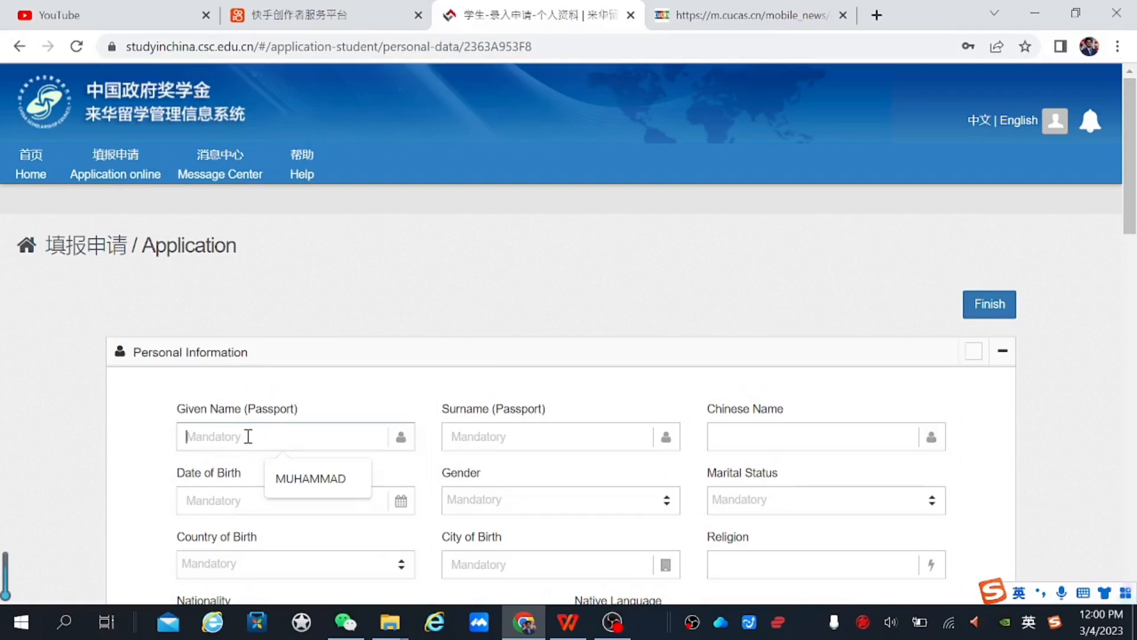
Fill the passport given name, surname and Chinese name from saved suggestions
{"action": "left_click", "coordinate": [317, 477]}
{"action": "left_click", "coordinate": [517, 448]}
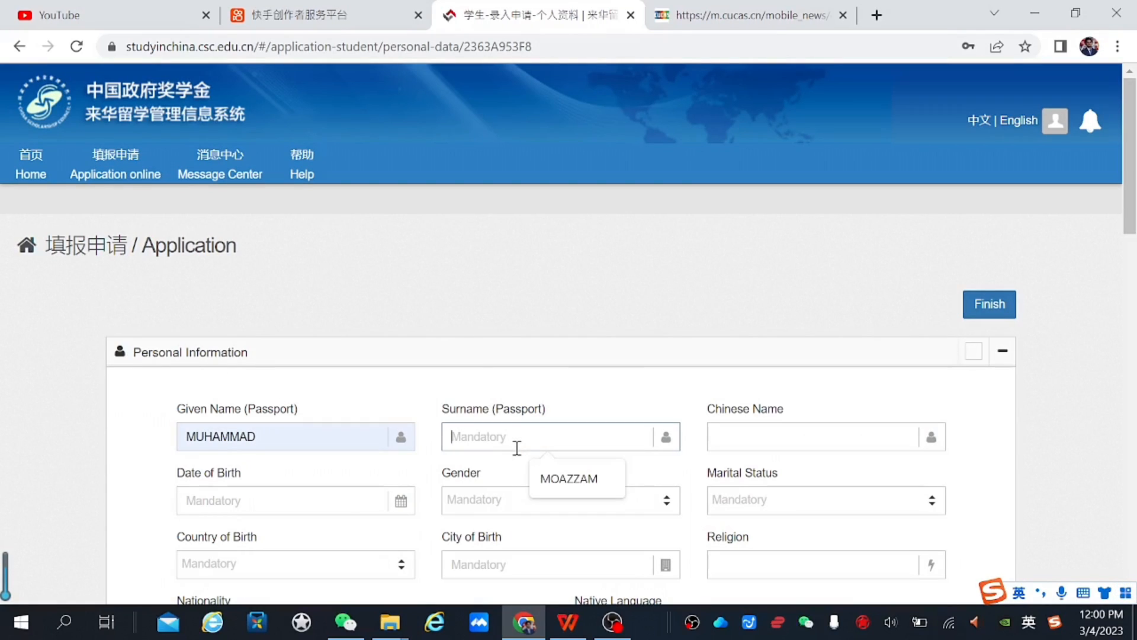
{"action": "left_click", "coordinate": [551, 476]}
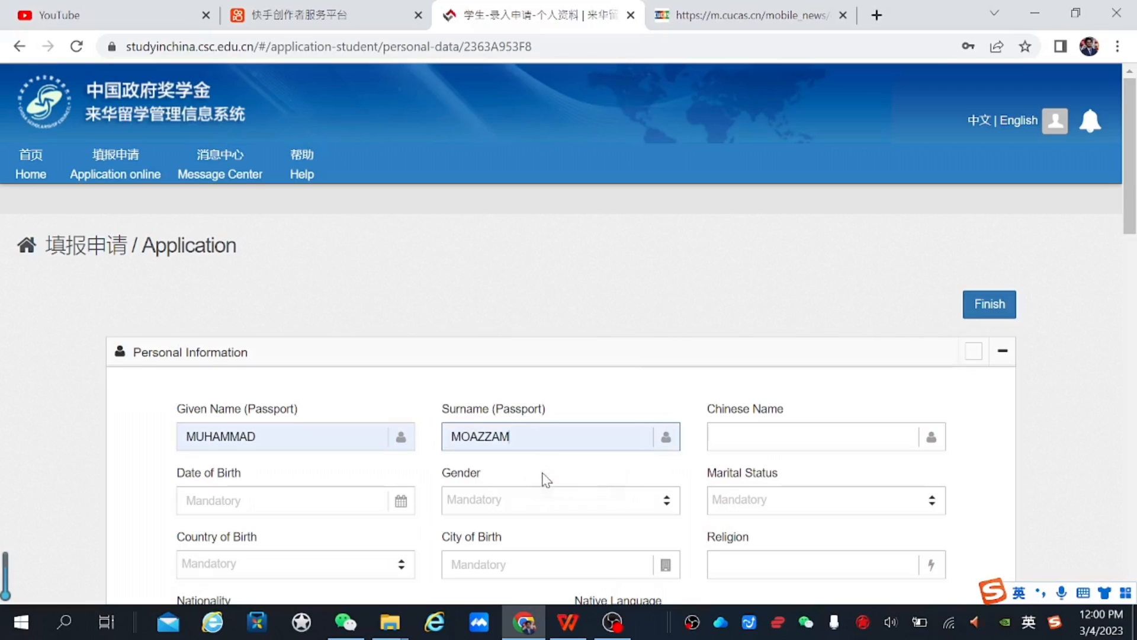
{"action": "left_click", "coordinate": [770, 431]}
{"action": "left_click", "coordinate": [813, 481]}
{"action": "left_click", "coordinate": [813, 481]}
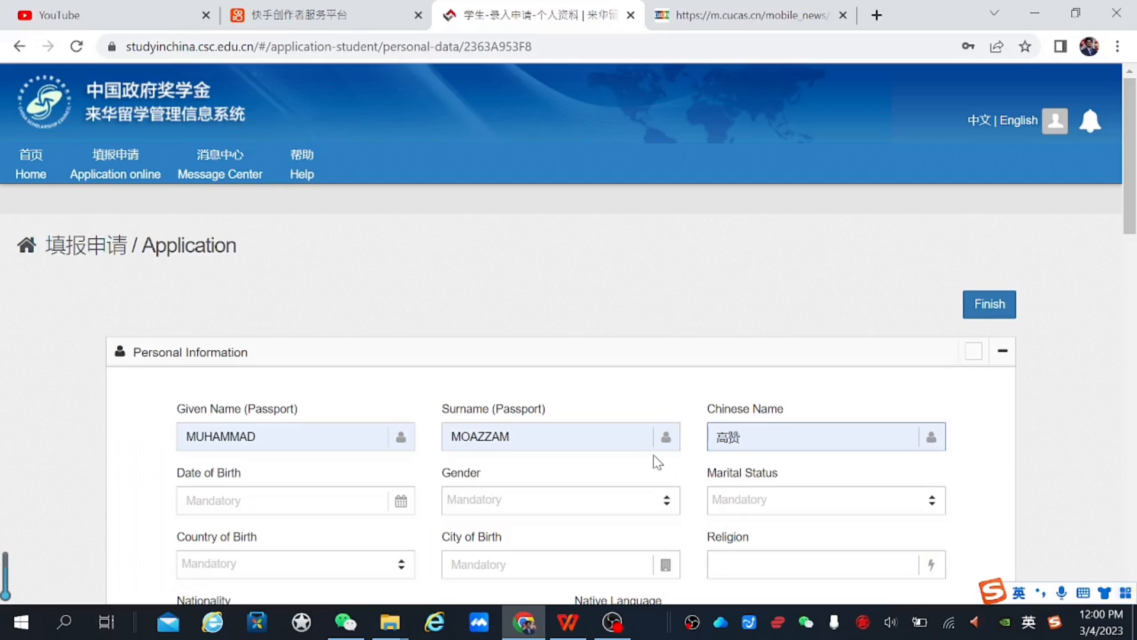
Set date of birth 2023-03-01, gender Male and marital status Single
{"action": "left_click", "coordinate": [332, 500]}
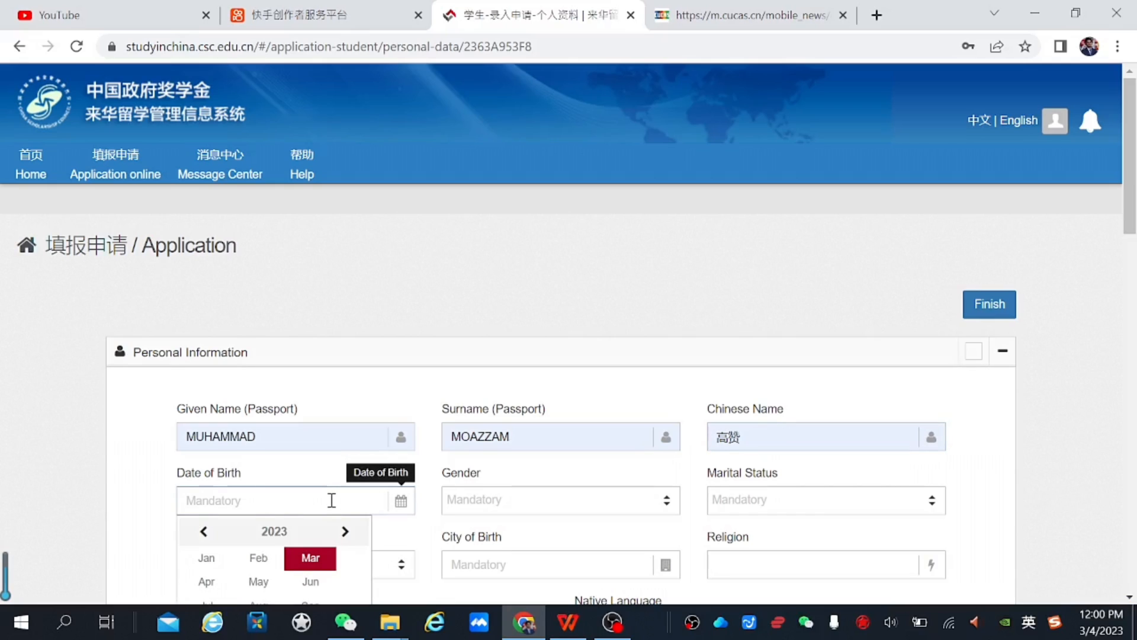
{"action": "left_click", "coordinate": [310, 560]}
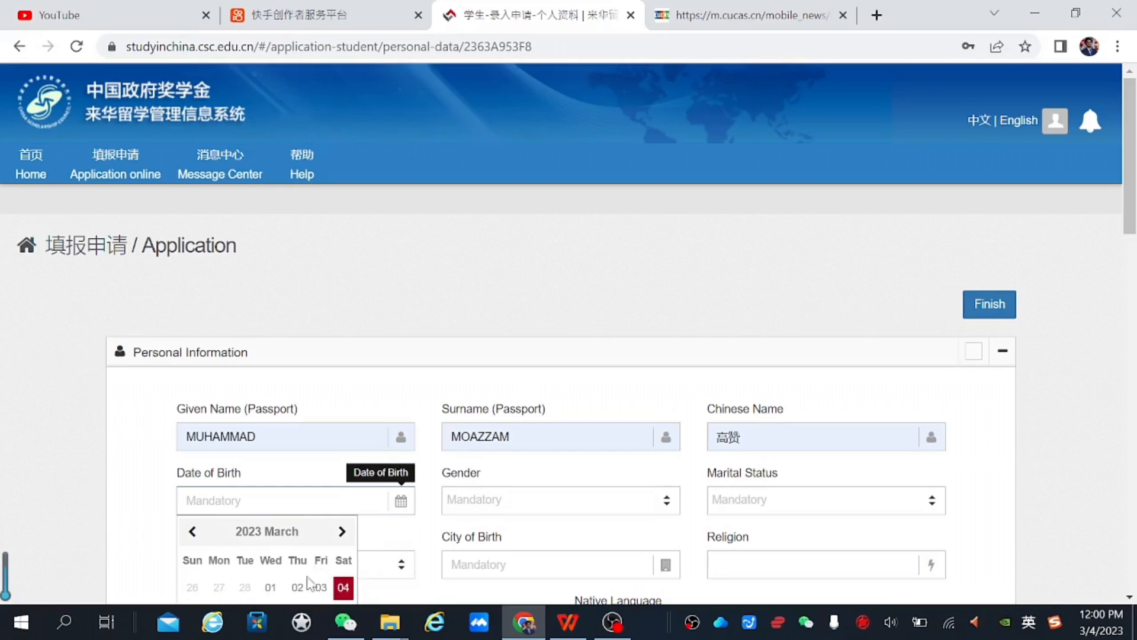
{"action": "left_click", "coordinate": [271, 587]}
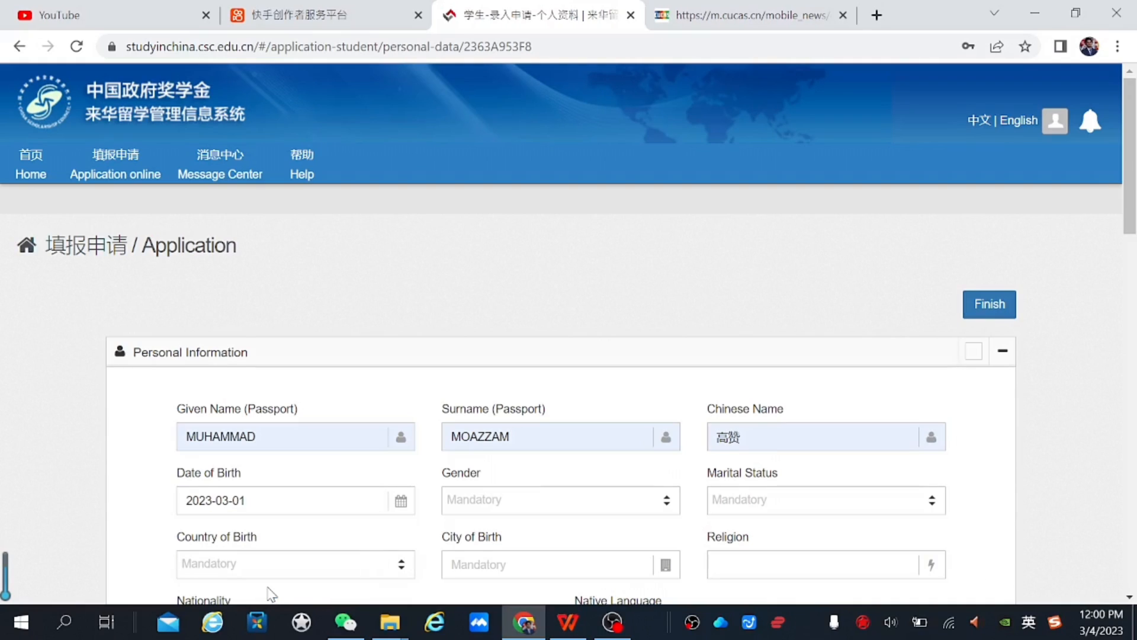
{"action": "left_click", "coordinate": [529, 507]}
{"action": "left_click", "coordinate": [520, 443]}
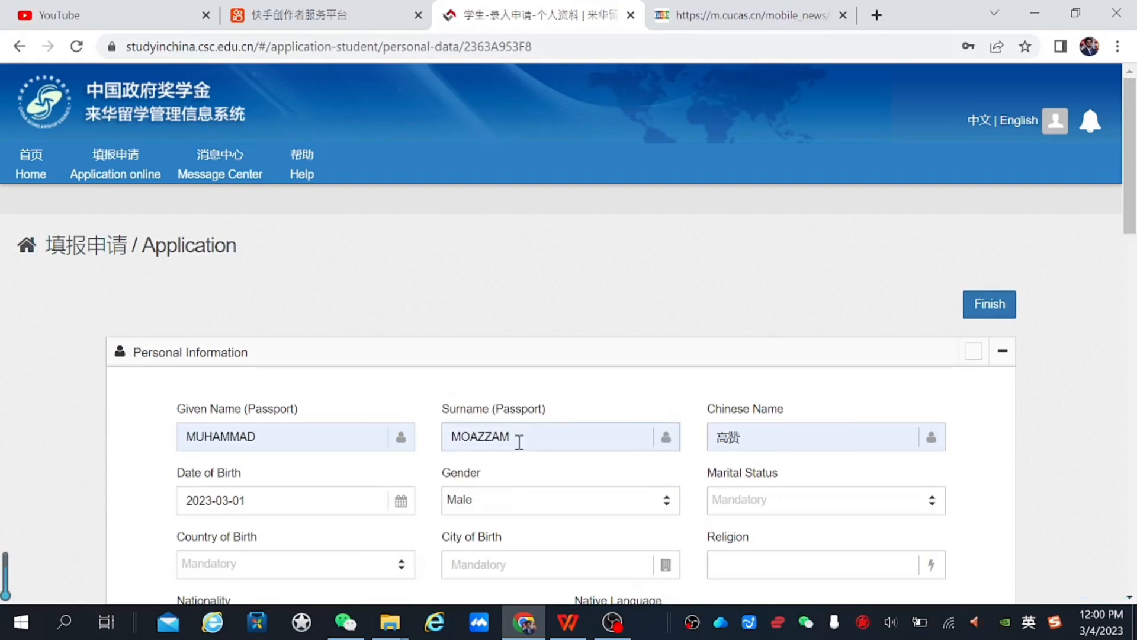
{"action": "left_click", "coordinate": [839, 505]}
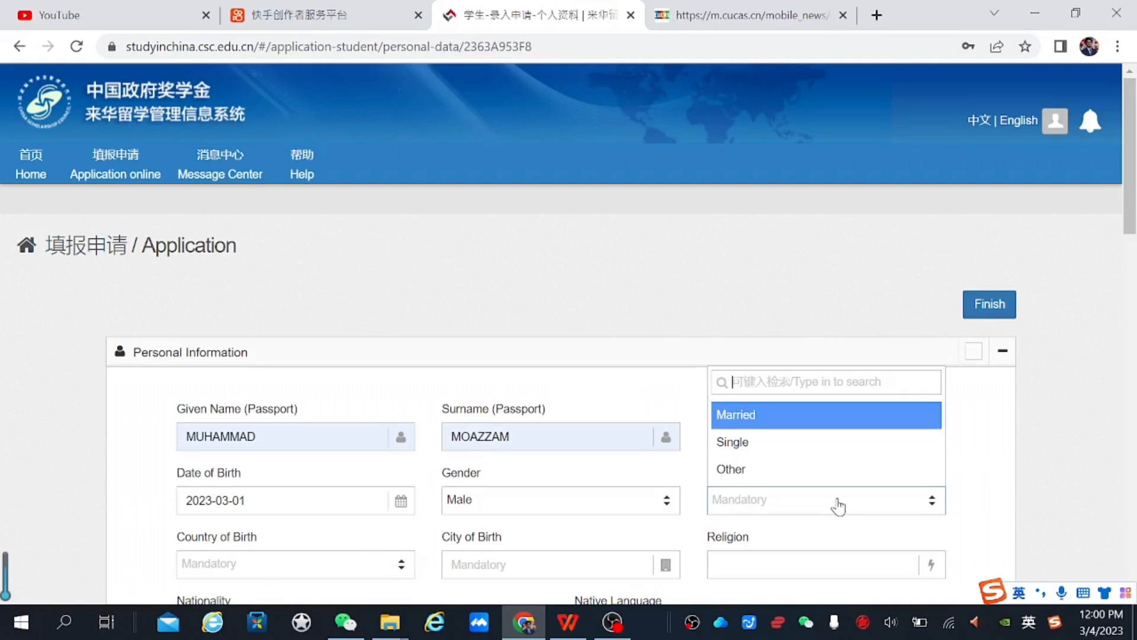
{"action": "left_click", "coordinate": [790, 444]}
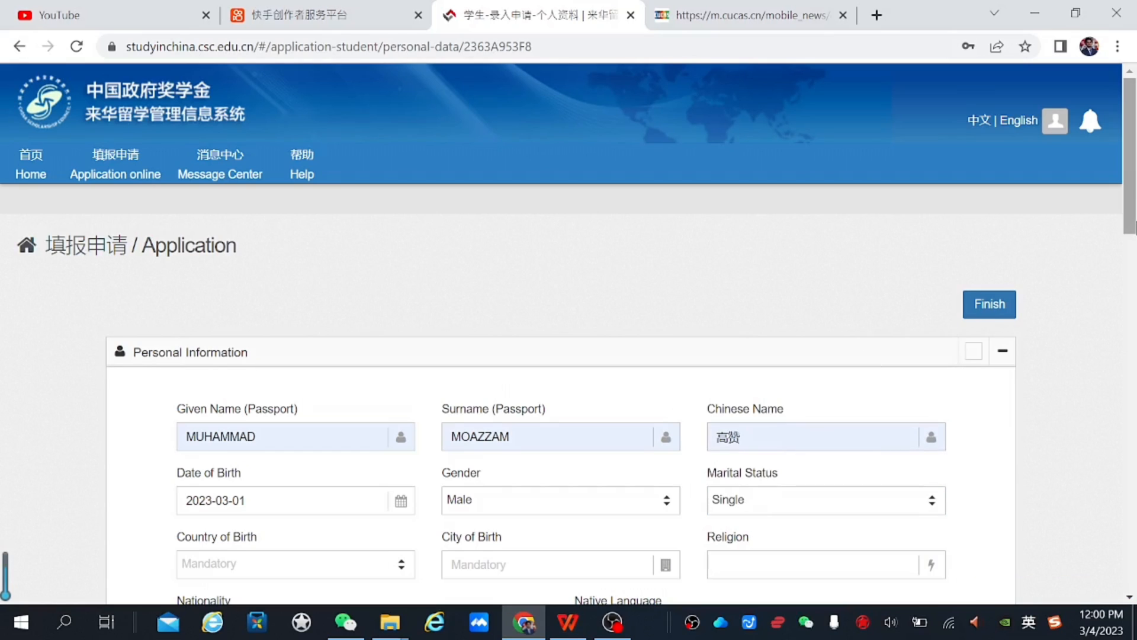
{"action": "scroll", "coordinate": [787, 338], "scroll_direction": "down", "scroll_amount": 4}
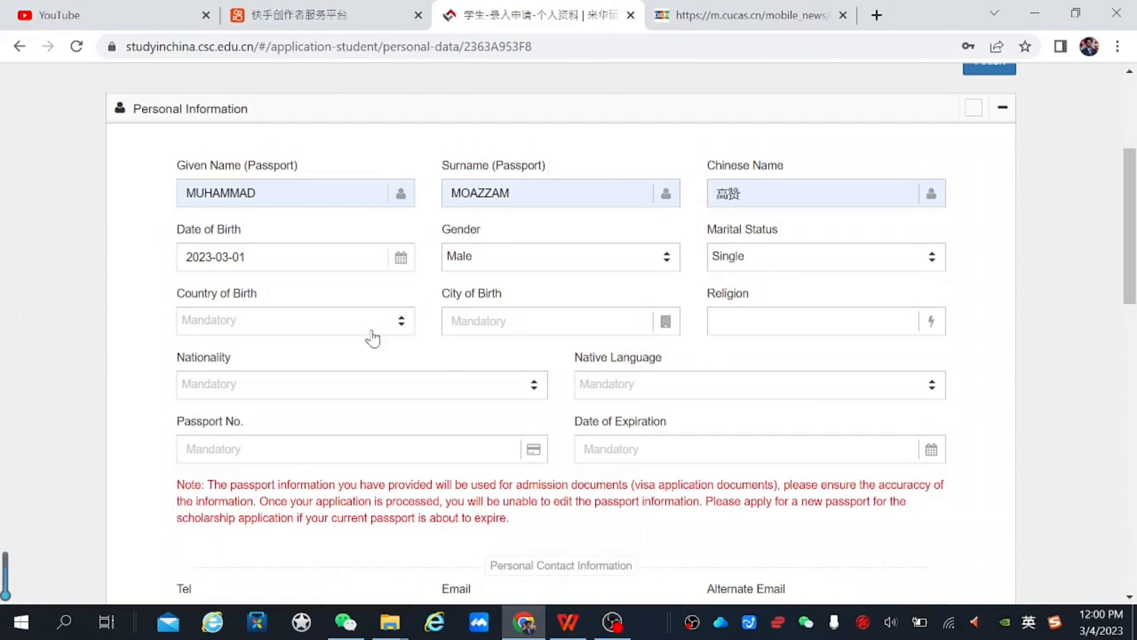
Set country of birth Pakistan, city of birth Karachi and religion islam
{"action": "left_click", "coordinate": [351, 328]}
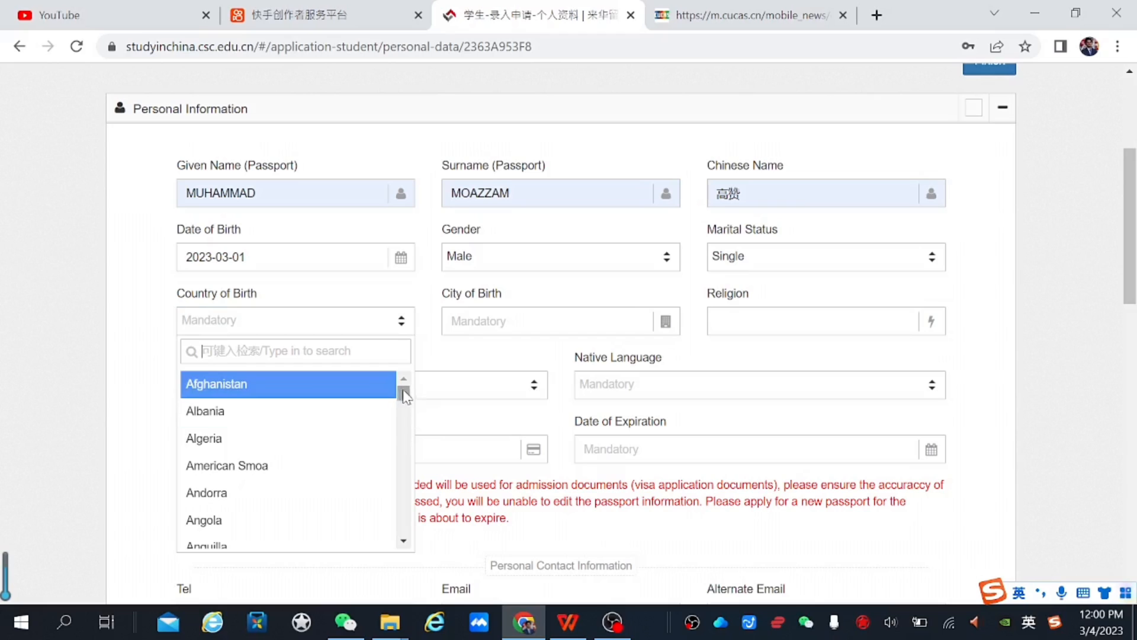
{"action": "left_click_drag", "start_coordinate": [404, 395], "coordinate": [413, 494]}
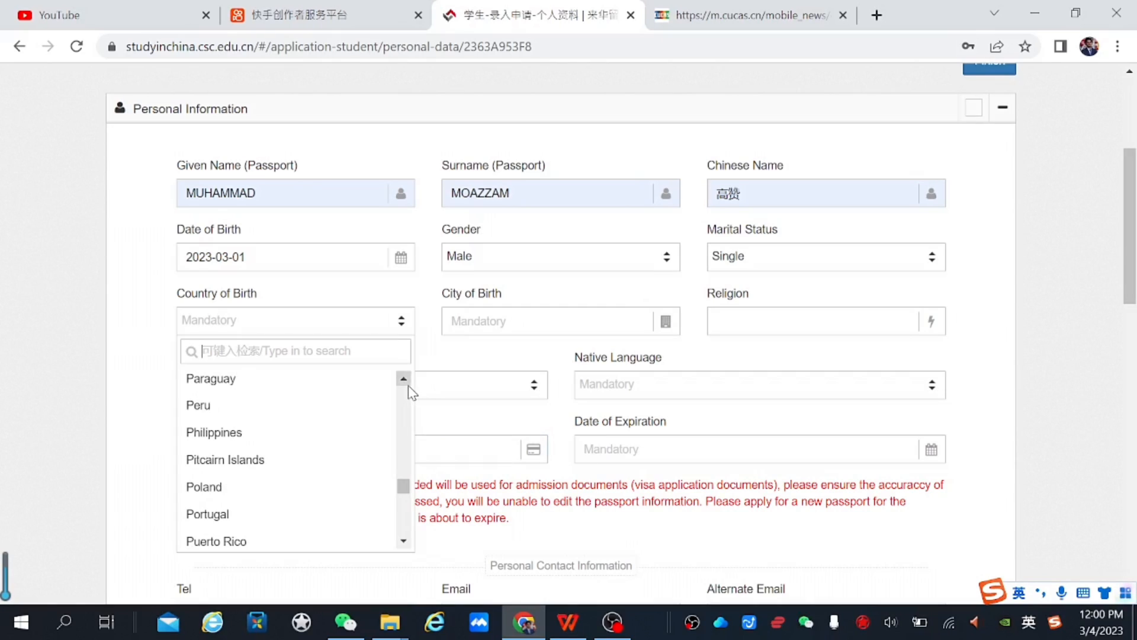
{"action": "left_click", "coordinate": [406, 382]}
{"action": "left_click", "coordinate": [406, 382]}
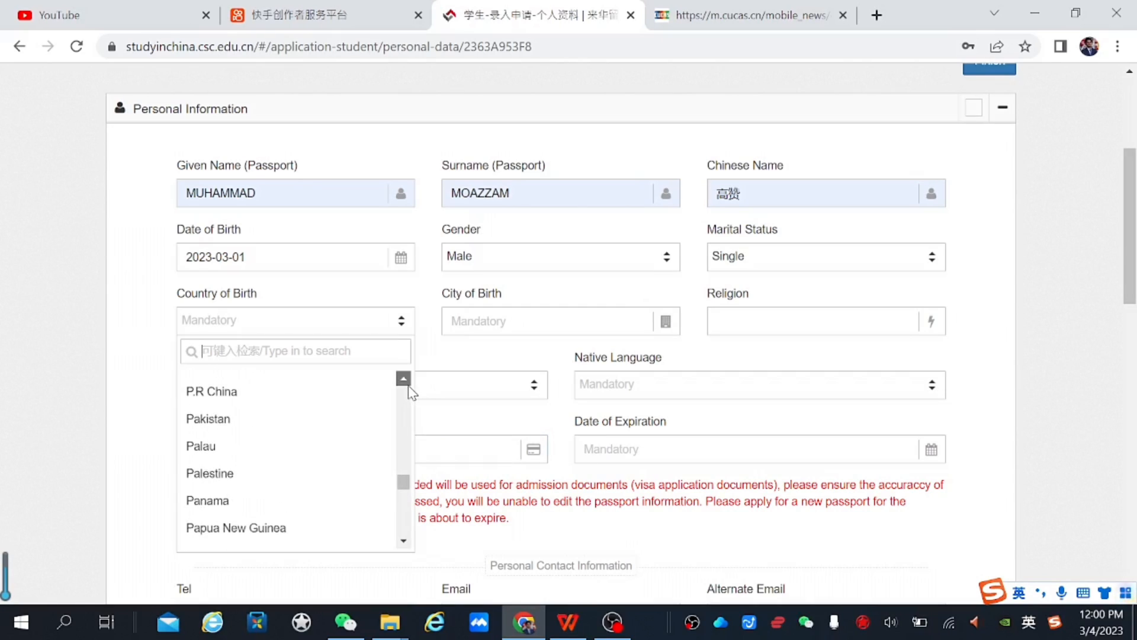
{"action": "left_click", "coordinate": [289, 428]}
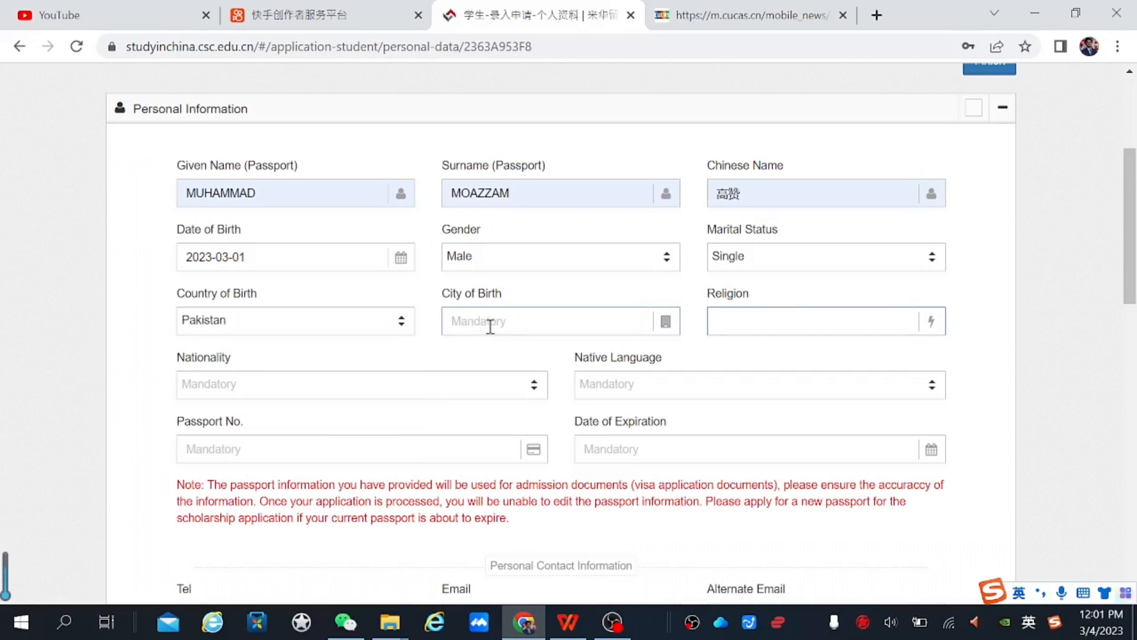
{"action": "left_click", "coordinate": [503, 323]}
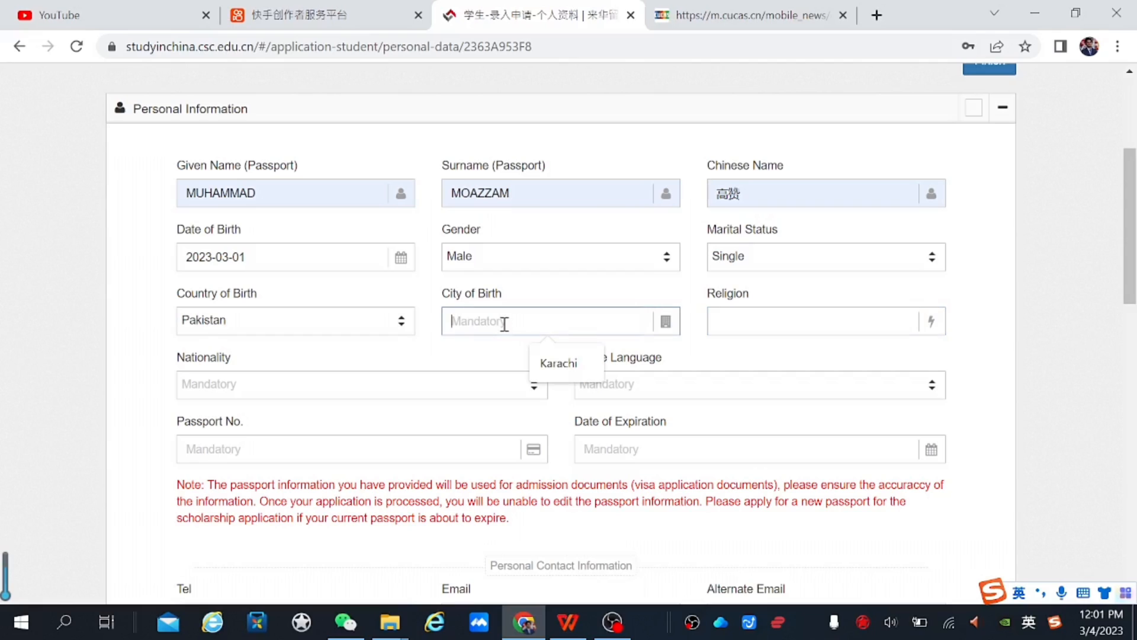
{"action": "left_click", "coordinate": [555, 361]}
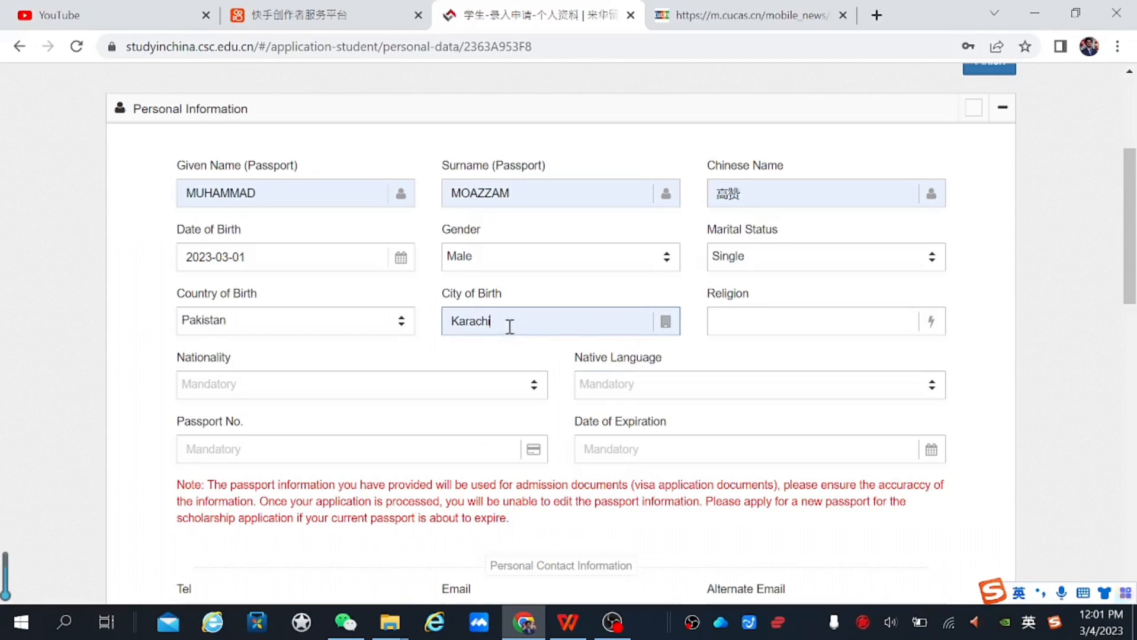
{"action": "left_click", "coordinate": [746, 321]}
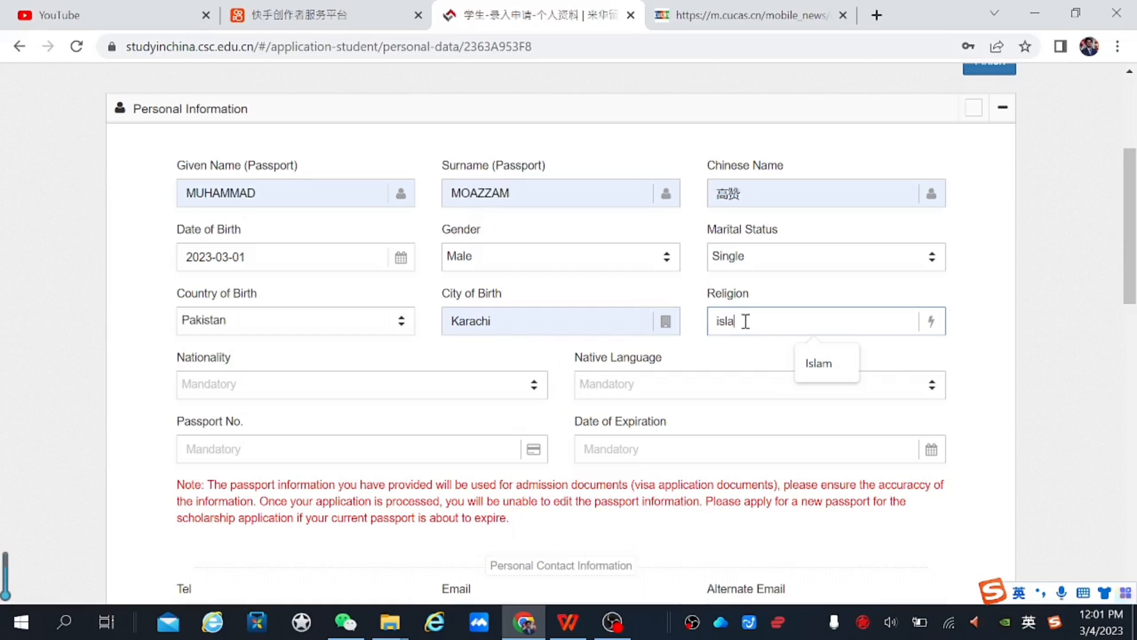
{"action": "left_click", "coordinate": [660, 388]}
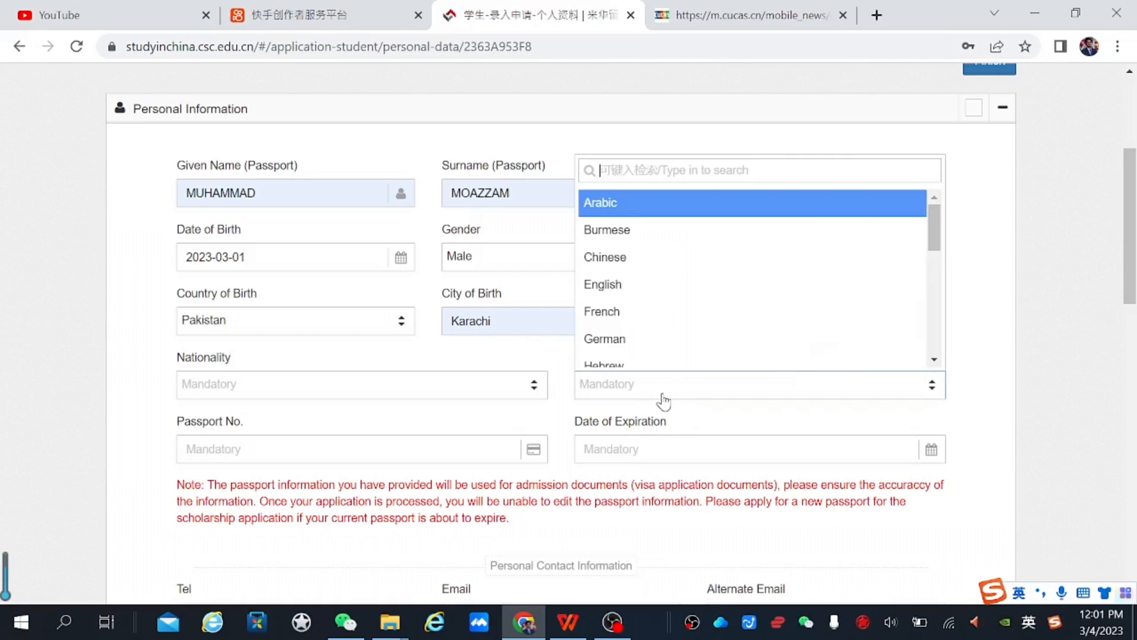
{"action": "left_click", "coordinate": [467, 346]}
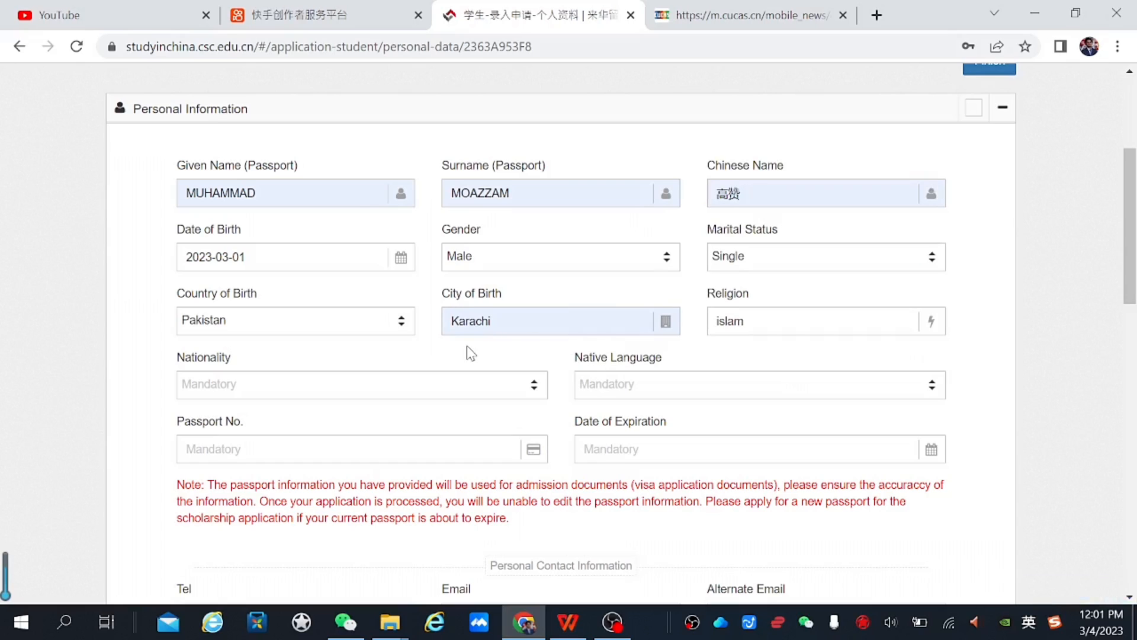
Choose nationality Pakistan and native language Urdu, and enter the passport number
{"action": "left_click", "coordinate": [327, 391]}
{"action": "type", "text": "pa"}
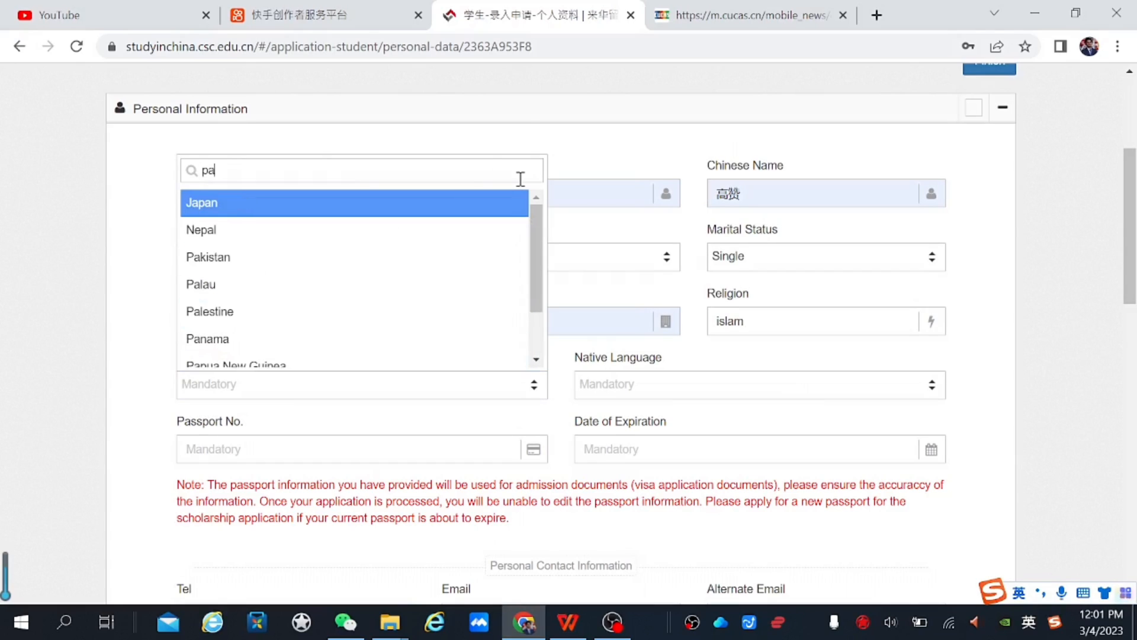
{"action": "type", "text": "k"}
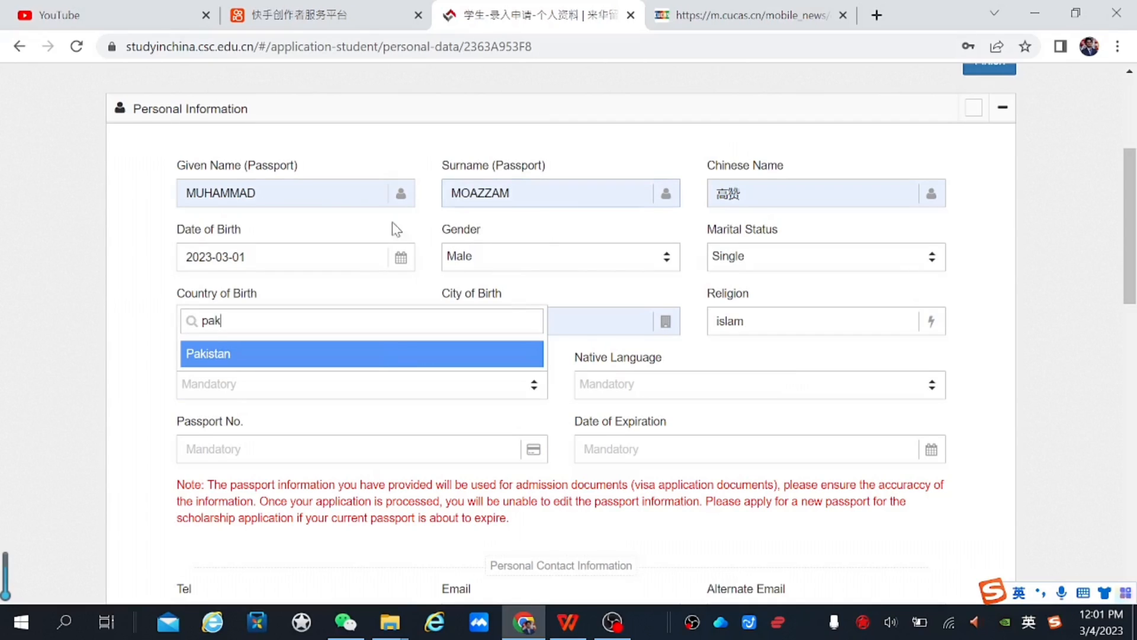
{"action": "left_click", "coordinate": [366, 357]}
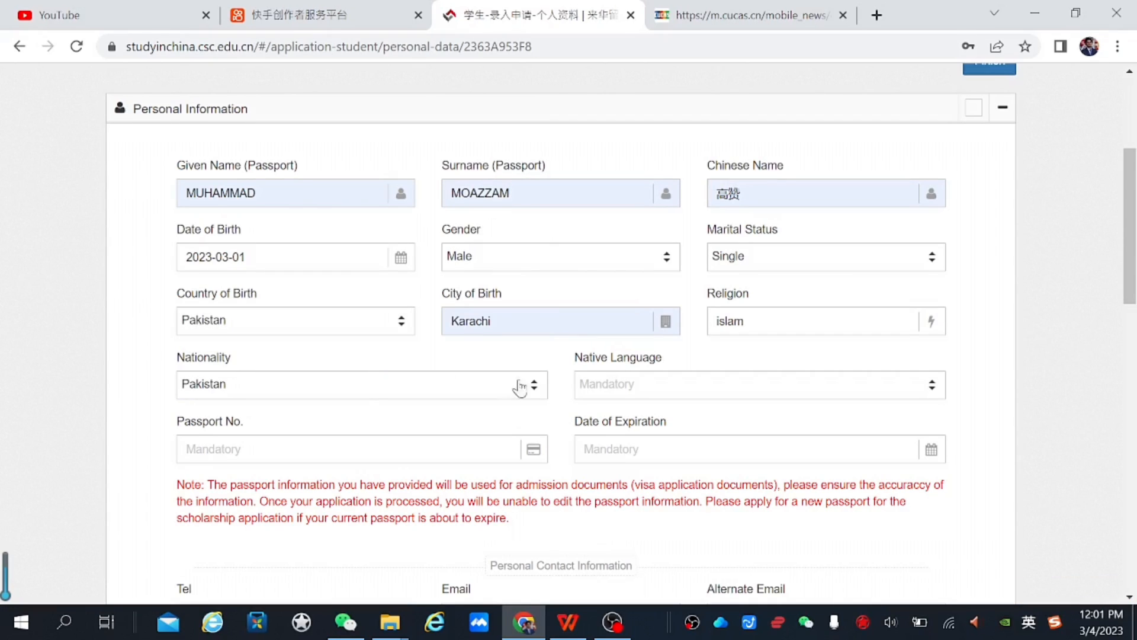
{"action": "left_click", "coordinate": [607, 390]}
{"action": "type", "text": "ur"}
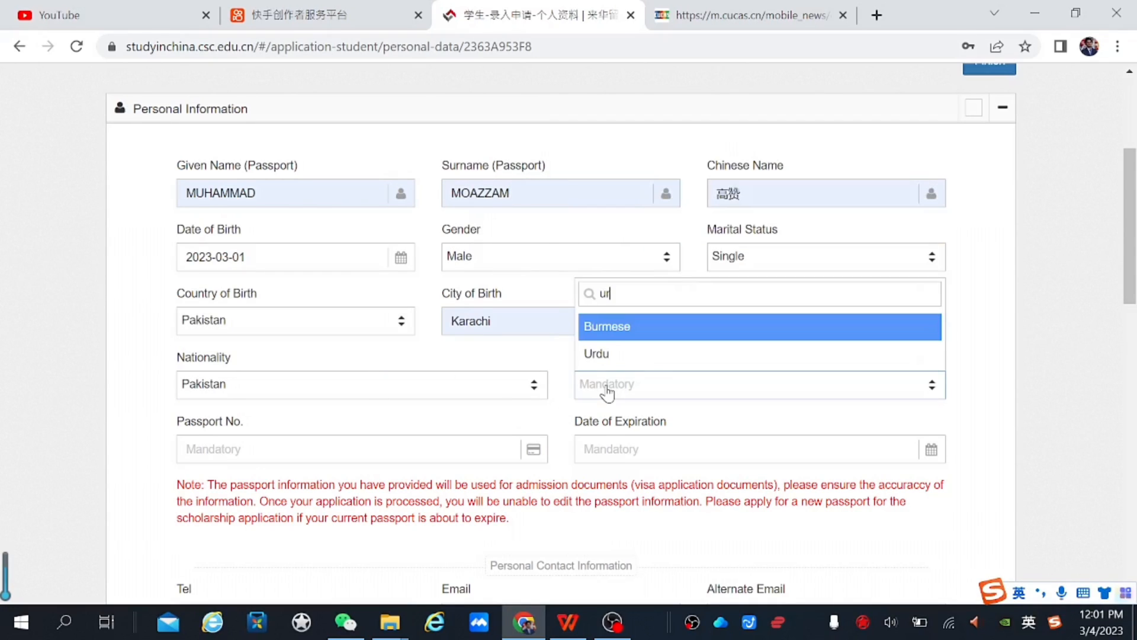
{"action": "left_click", "coordinate": [642, 354]}
{"action": "left_click", "coordinate": [244, 452]}
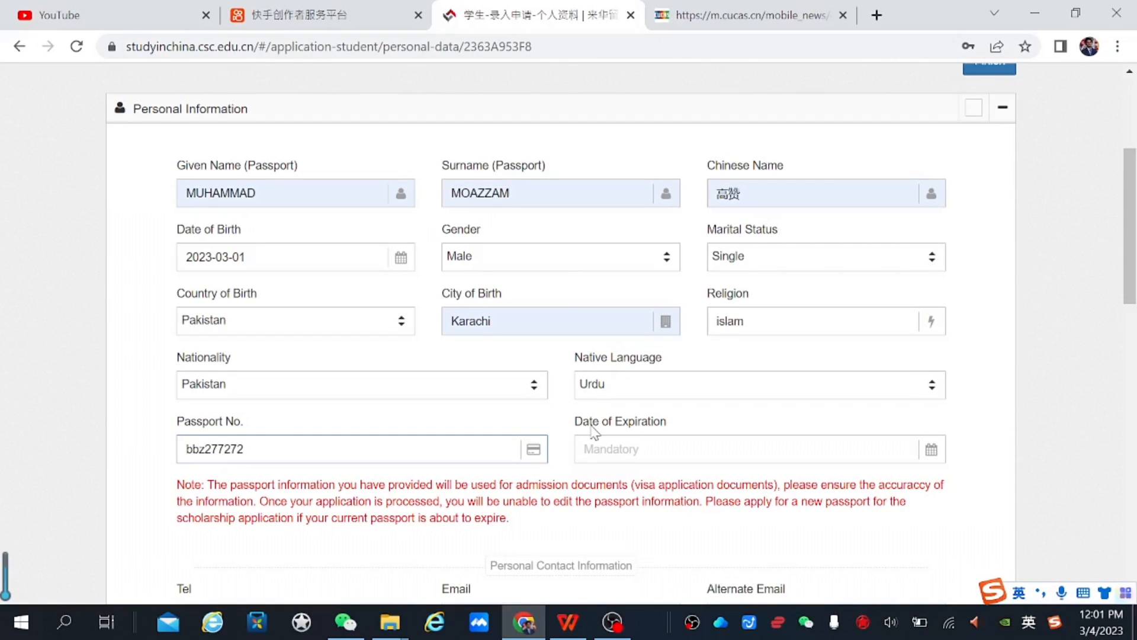
{"action": "left_click", "coordinate": [654, 450]}
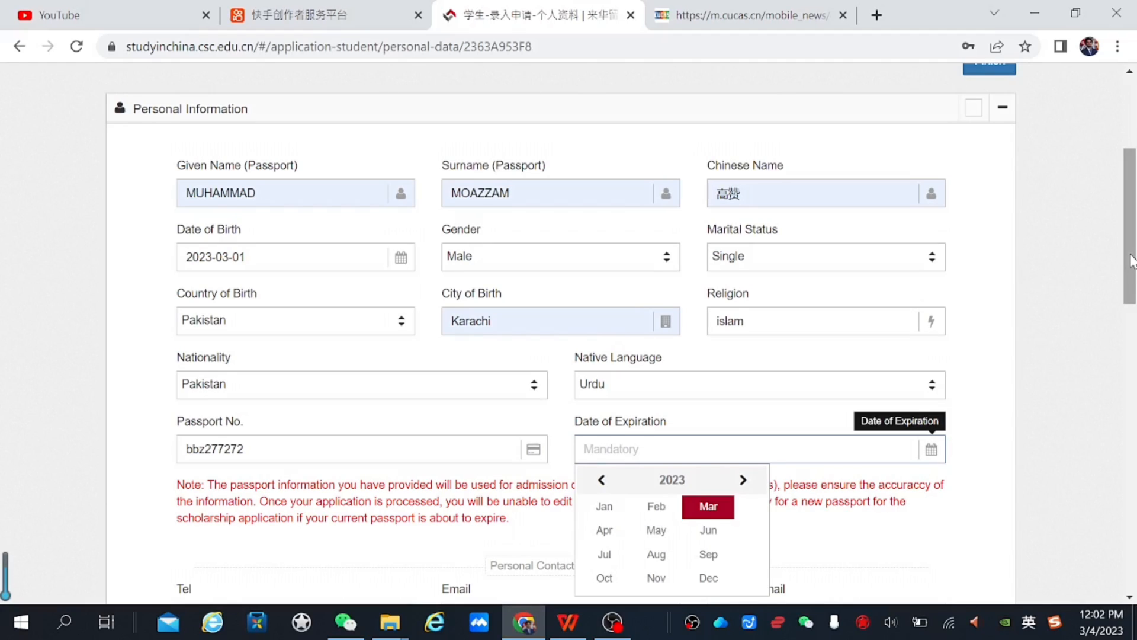
Set the passport expiry date to 2023-12-30
{"action": "left_click_drag", "start_coordinate": [1133, 260], "coordinate": [1131, 308]}
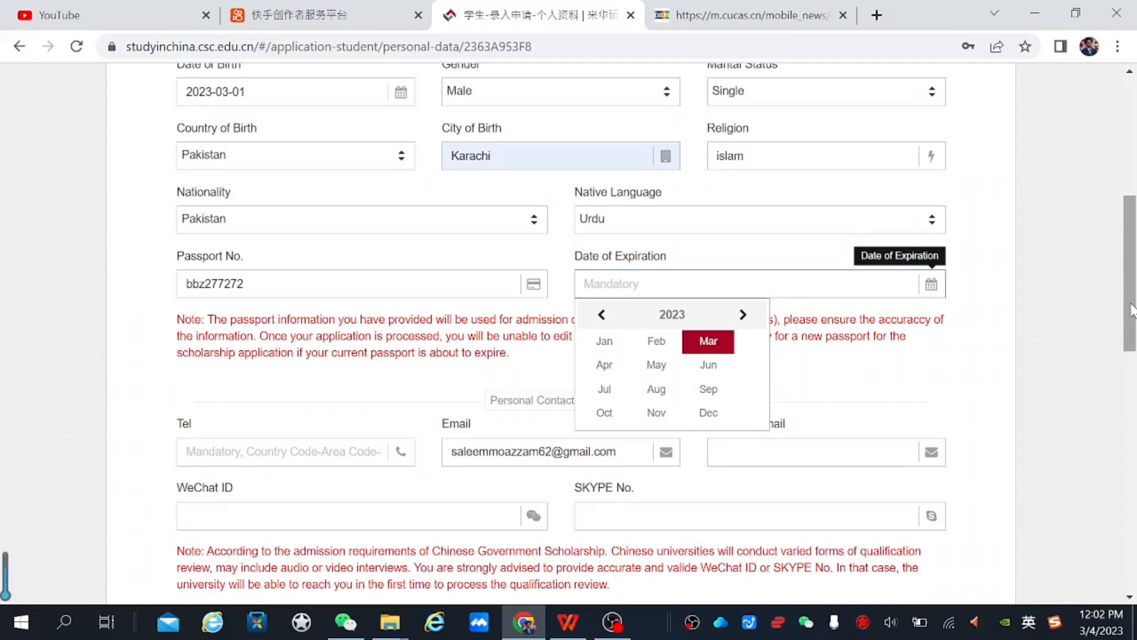
{"action": "mouse_move", "coordinate": [1133, 278]}
{"action": "left_mouse_down"}
{"action": "mouse_move", "coordinate": [1133, 345]}
{"action": "mouse_move", "coordinate": [1134, 289]}
{"action": "left_mouse_up"}
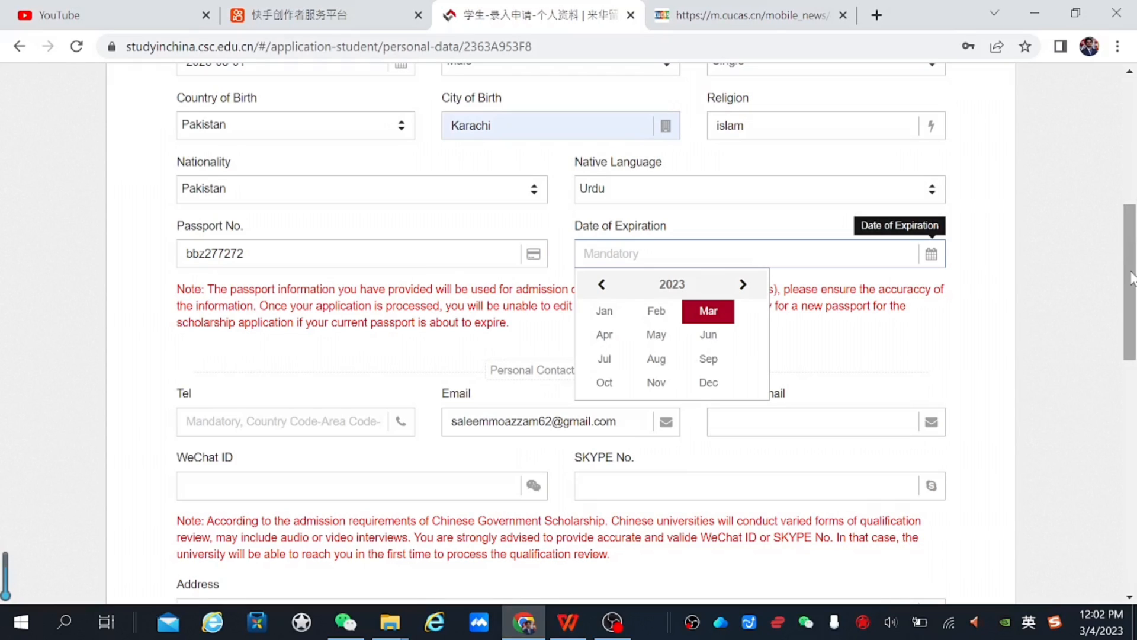
{"action": "mouse_move", "coordinate": [1135, 279]}
{"action": "left_mouse_down"}
{"action": "mouse_move", "coordinate": [1133, 330]}
{"action": "mouse_move", "coordinate": [1133, 270]}
{"action": "left_mouse_up"}
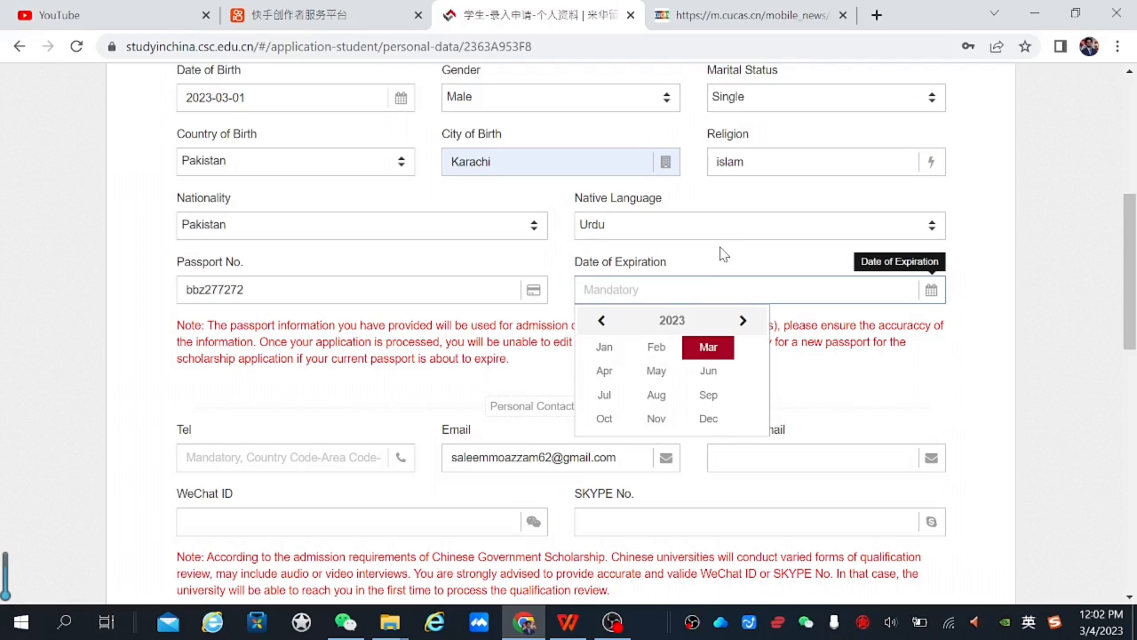
{"action": "left_click", "coordinate": [709, 418]}
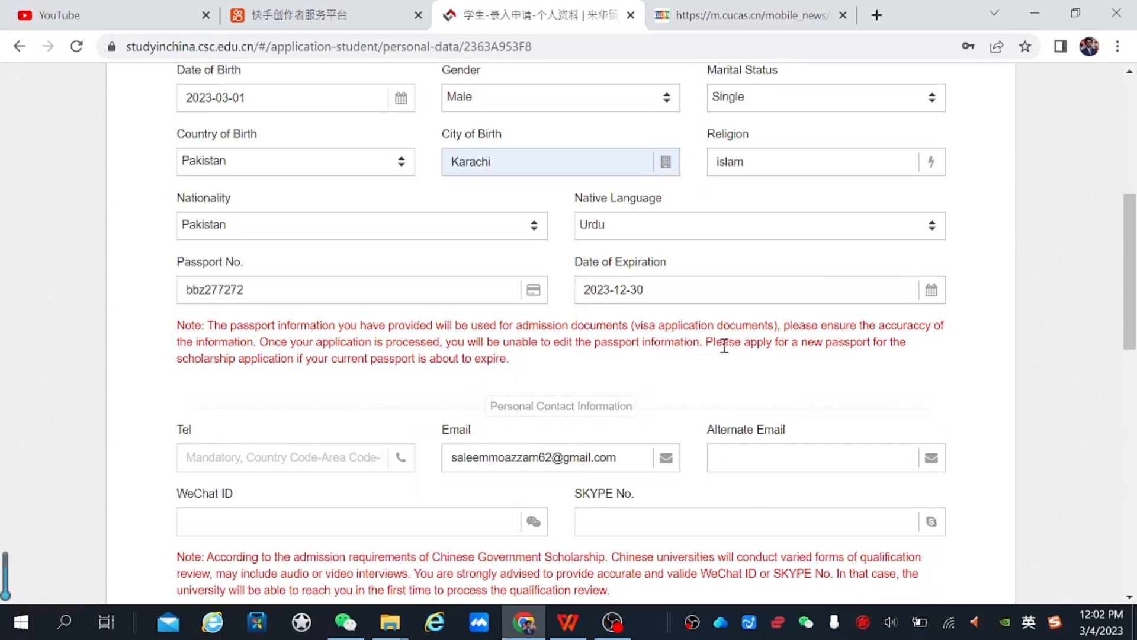
{"action": "scroll", "coordinate": [829, 296], "scroll_direction": "down", "scroll_amount": 2}
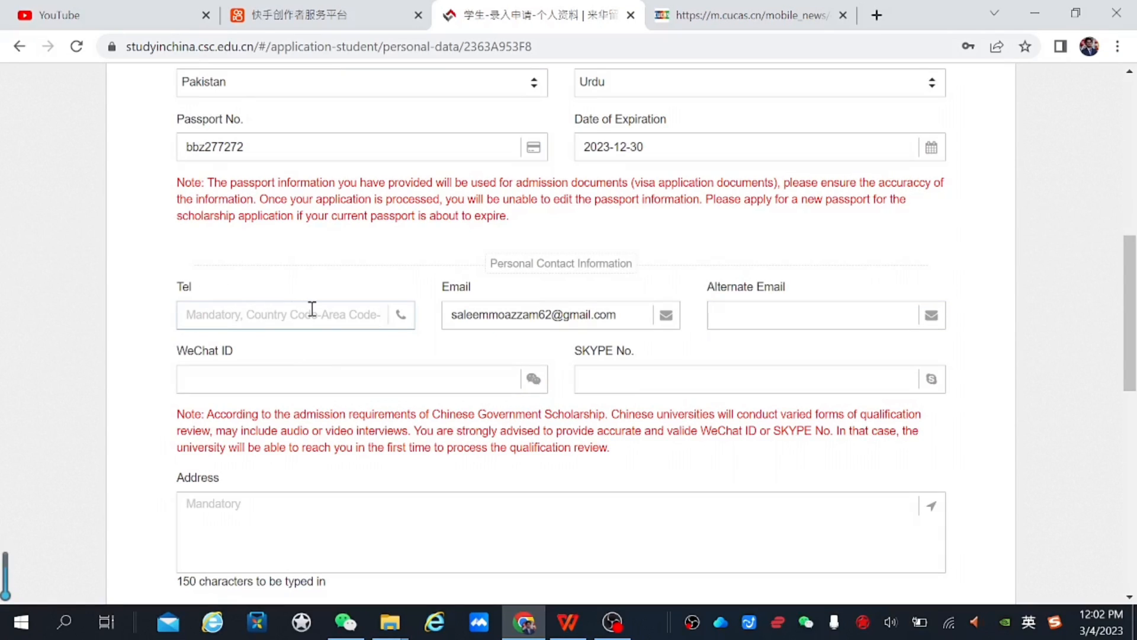
Enter the applicant's phone number and fill the WeChat ID from the saved entry
{"action": "left_click", "coordinate": [263, 310]}
{"action": "key", "text": "ctrl+v"}
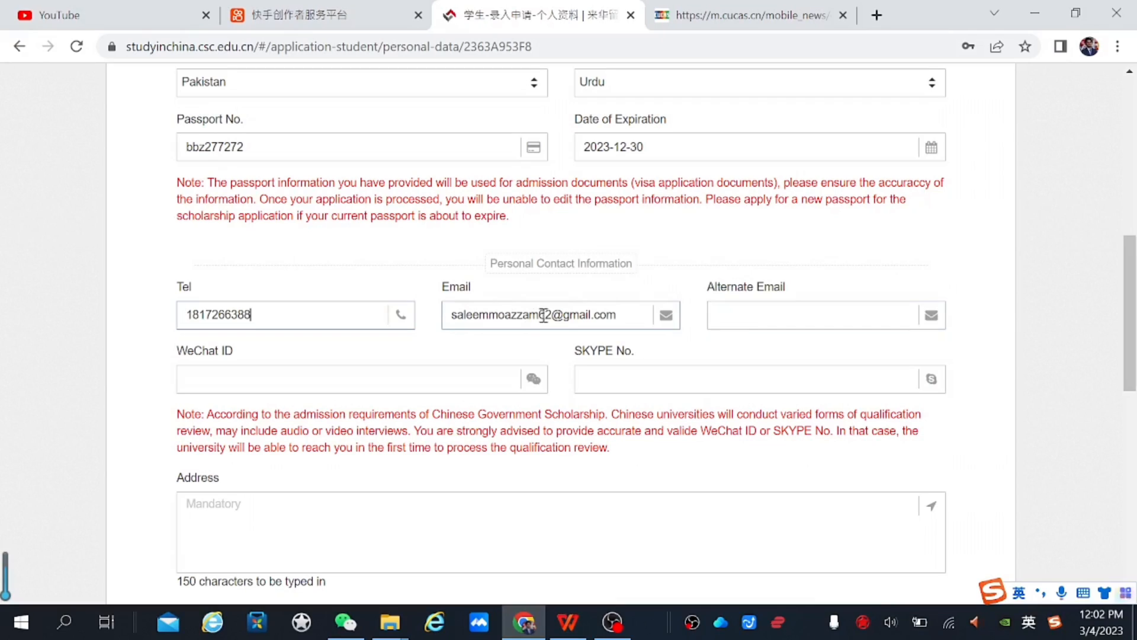
{"action": "left_click", "coordinate": [363, 390]}
{"action": "left_click", "coordinate": [358, 419]}
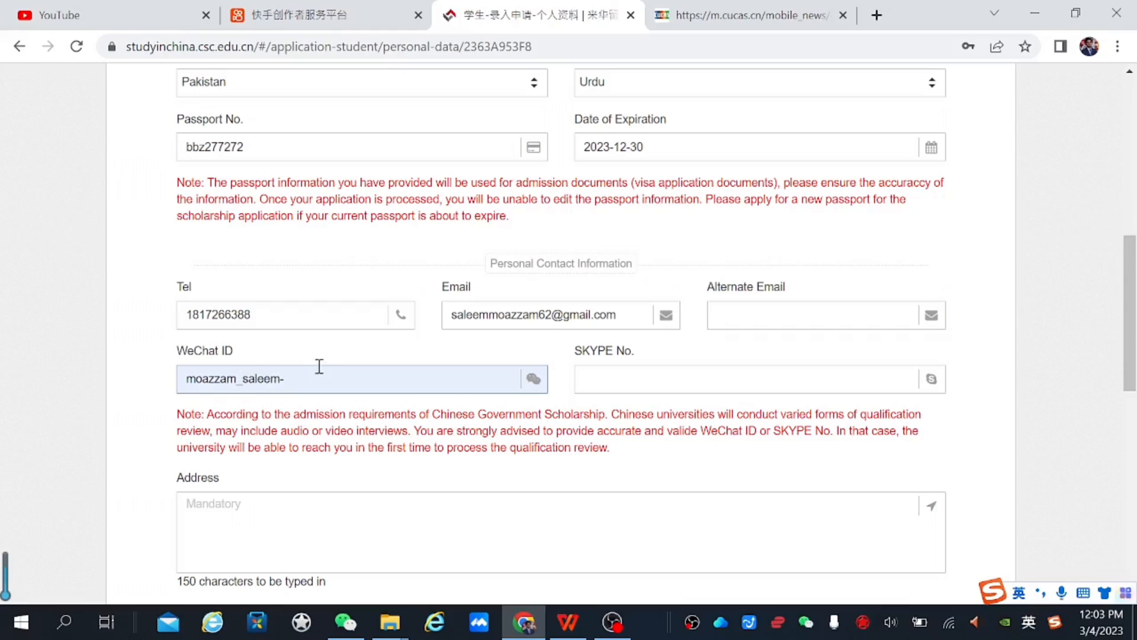
Remove the trailing dash from the WeChat ID and type a placeholder mailing address
{"action": "key", "text": "BackSpace"}
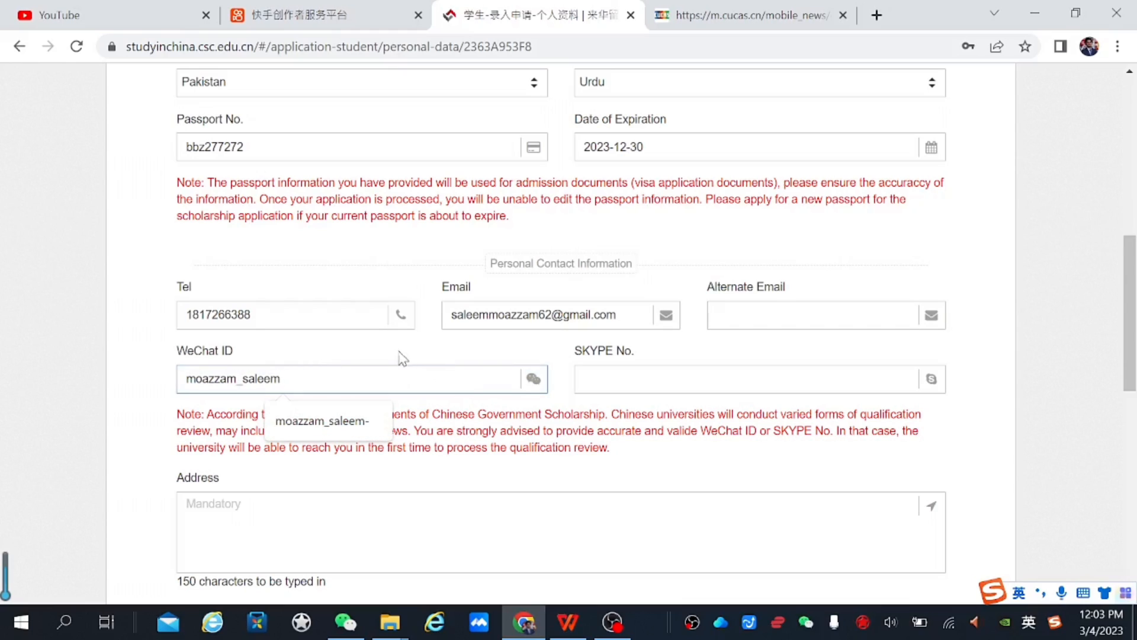
{"action": "left_click", "coordinate": [655, 381]}
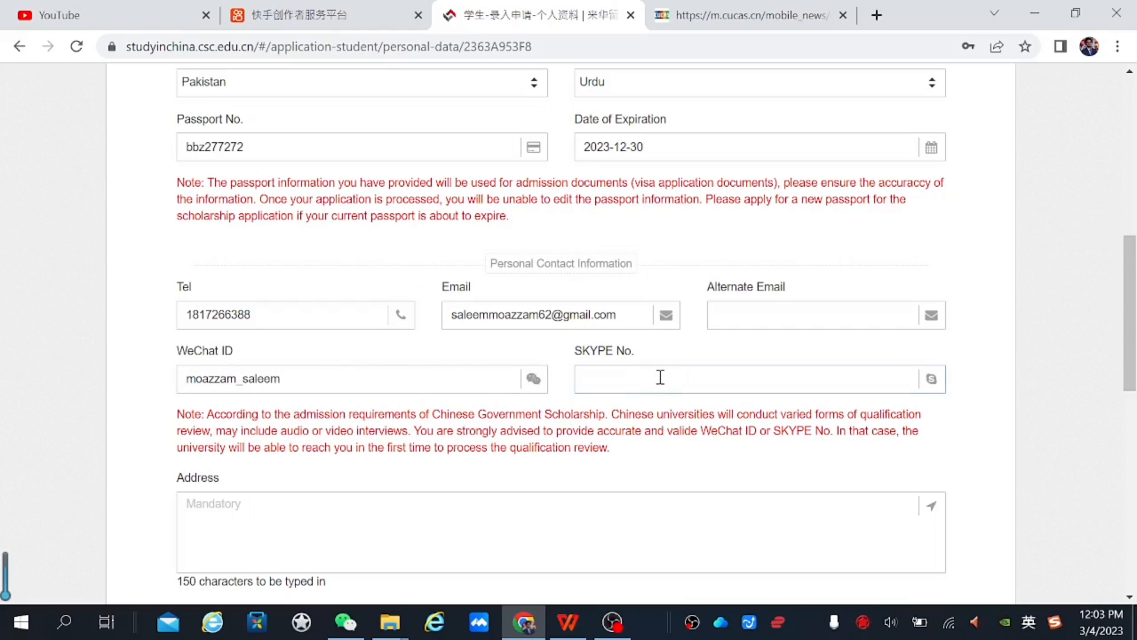
{"action": "left_click_drag", "start_coordinate": [1131, 289], "coordinate": [1130, 346]}
{"action": "left_click", "coordinate": [692, 320]}
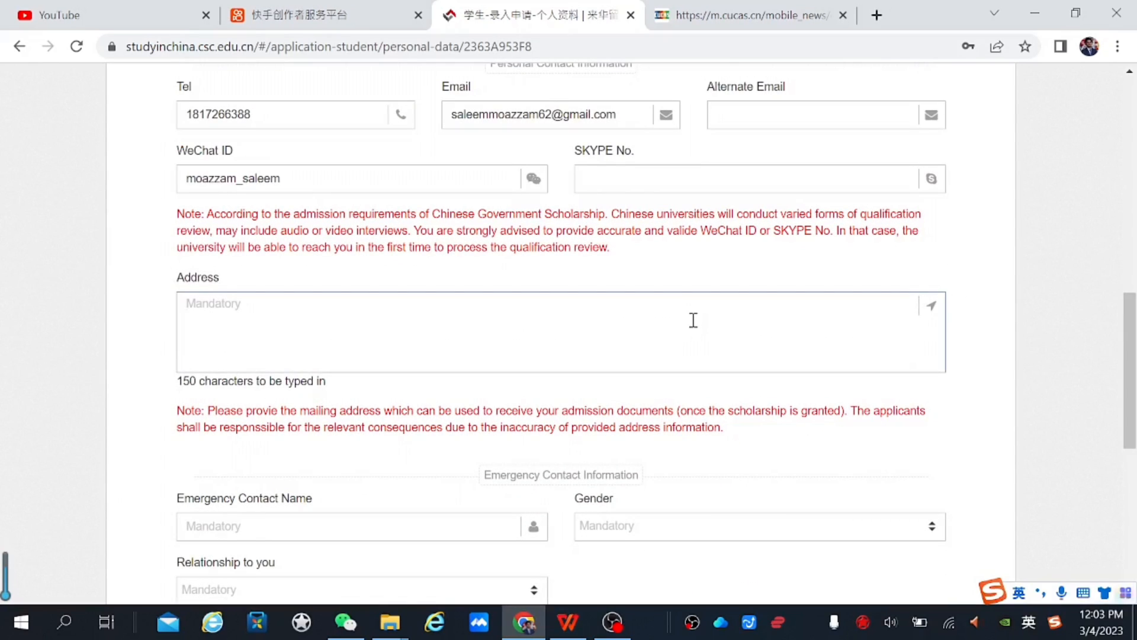
{"action": "type", "text": "gsqsjsgddydgdgeyy"}
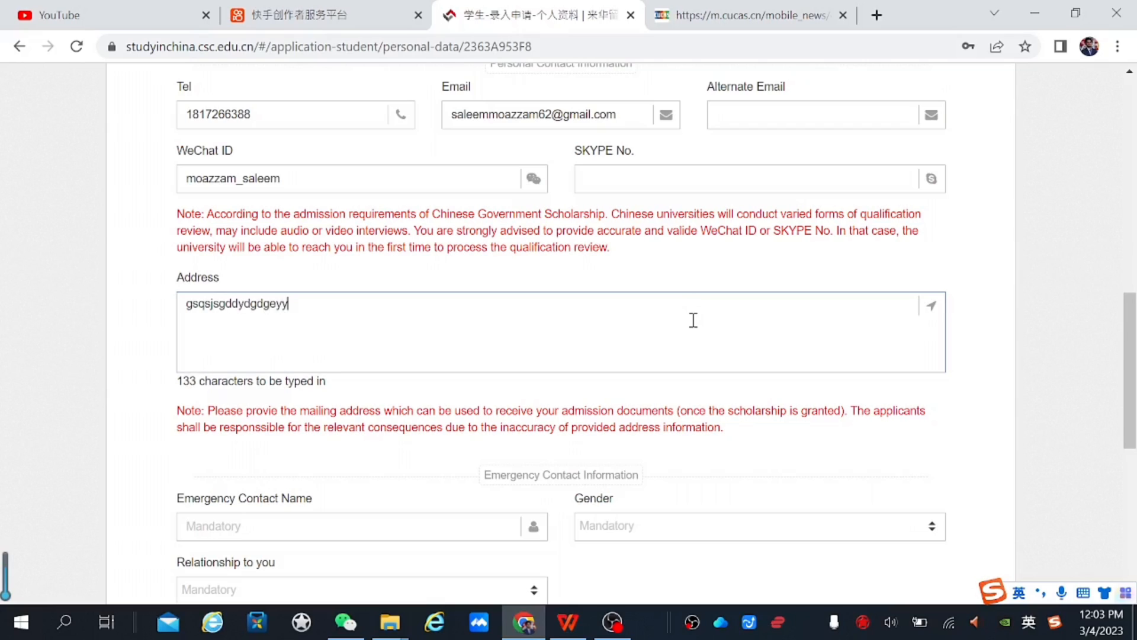
{"action": "type", "text": "ms"}
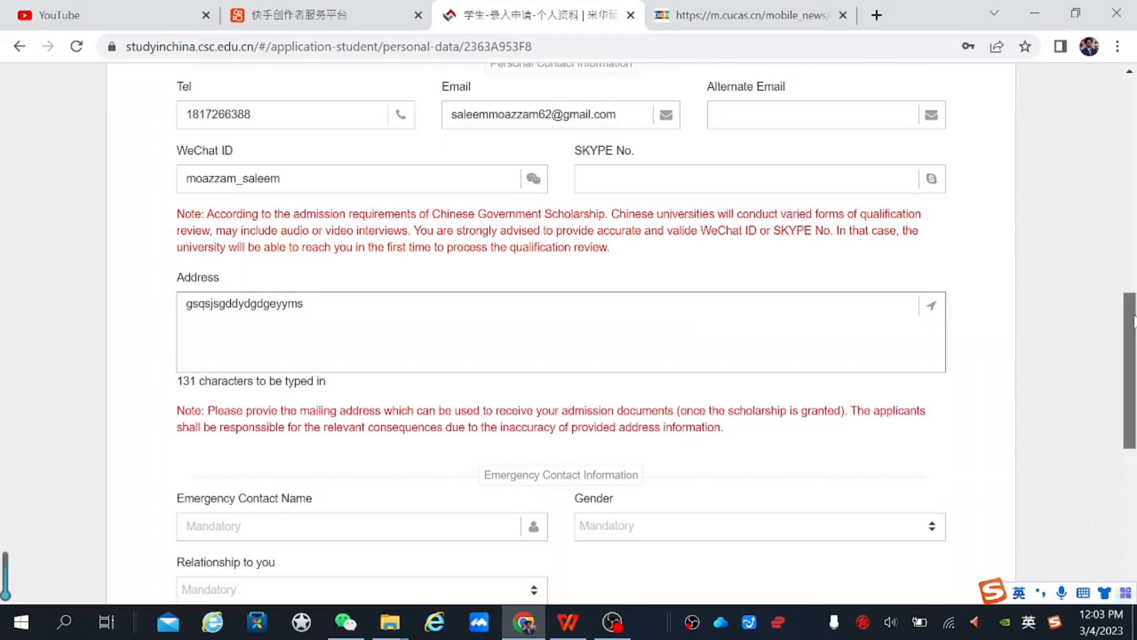
{"action": "scroll", "coordinate": [1132, 355], "scroll_direction": "down", "scroll_amount": 3}
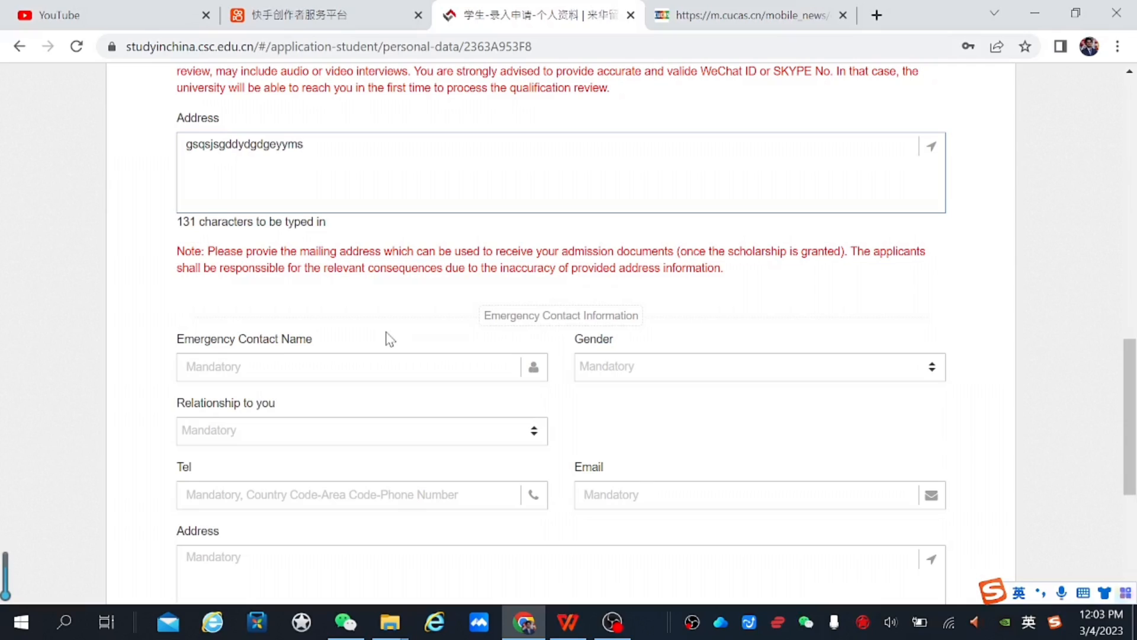
Enter a placeholder emergency contact name and set the contact's gender to Male
{"action": "left_click", "coordinate": [268, 363]}
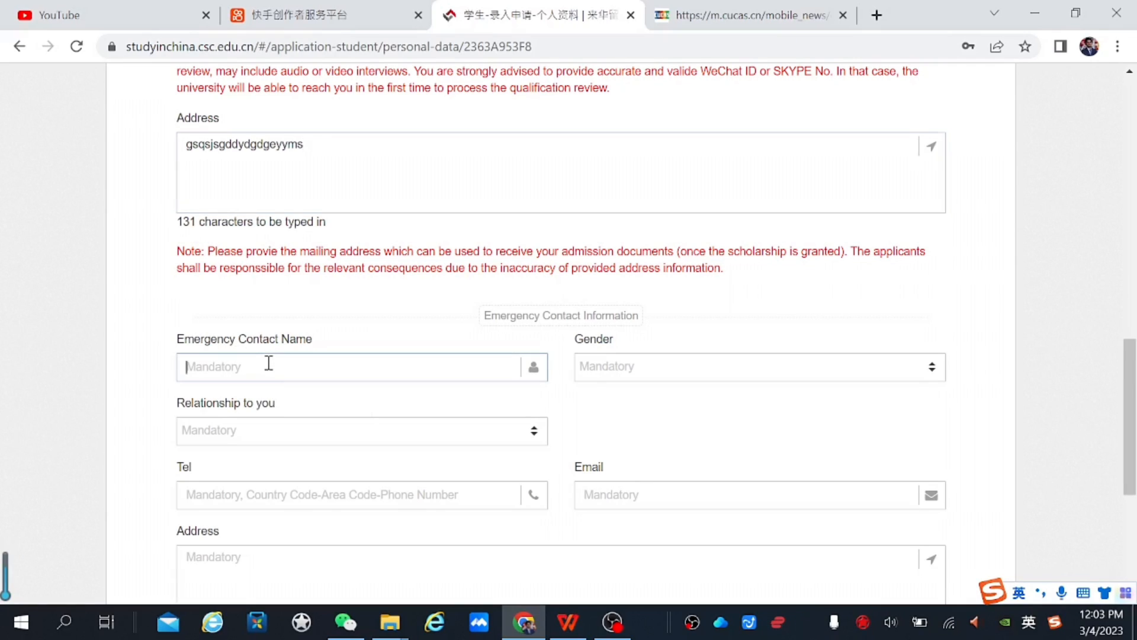
{"action": "type", "text": "xxxx"}
{"action": "left_click", "coordinate": [685, 371]}
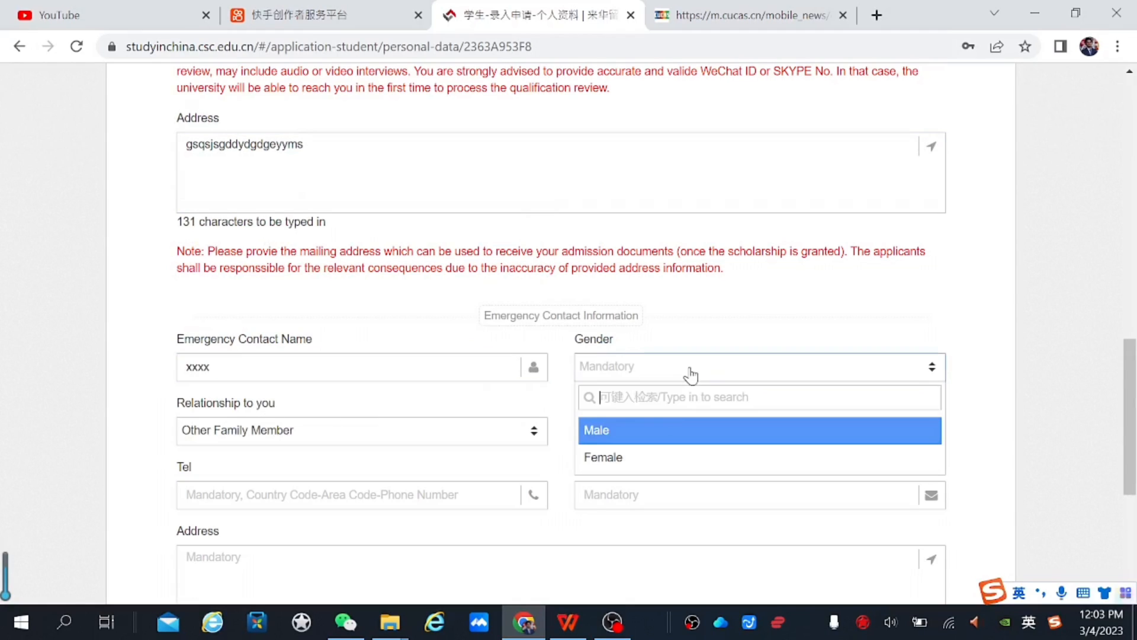
{"action": "left_click", "coordinate": [672, 439]}
{"action": "scroll", "coordinate": [350, 292], "scroll_direction": "down", "scroll_amount": 3}
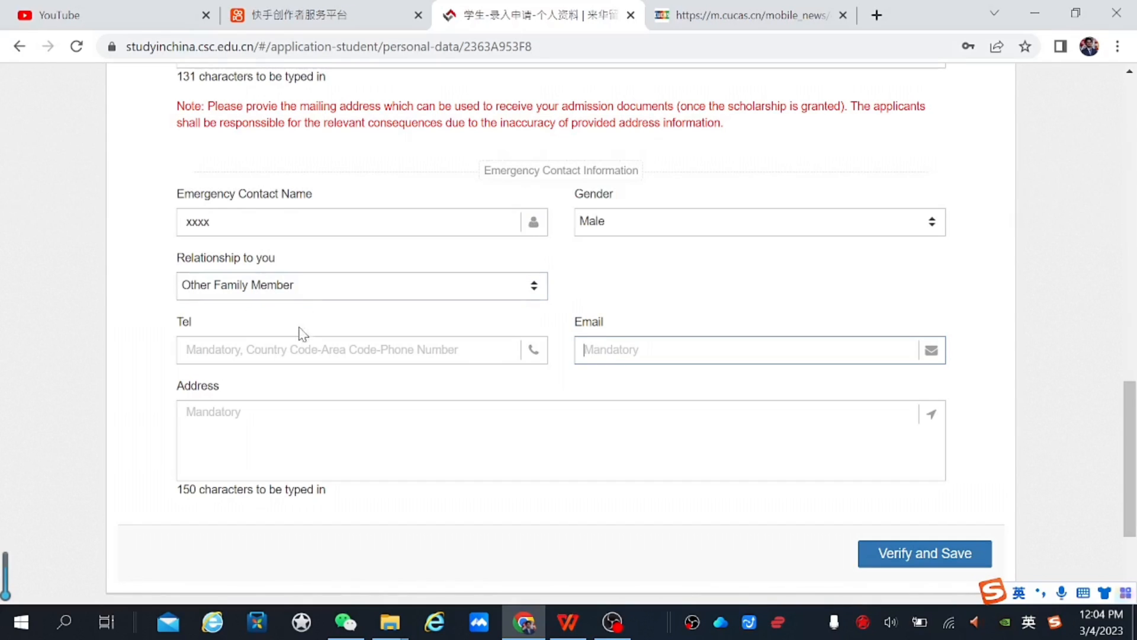
Add the emergency contact's phone number, saved e-mail and a placeholder address
{"action": "left_click", "coordinate": [308, 351]}
{"action": "key", "text": "ctrl+v"}
{"action": "left_click", "coordinate": [639, 356]}
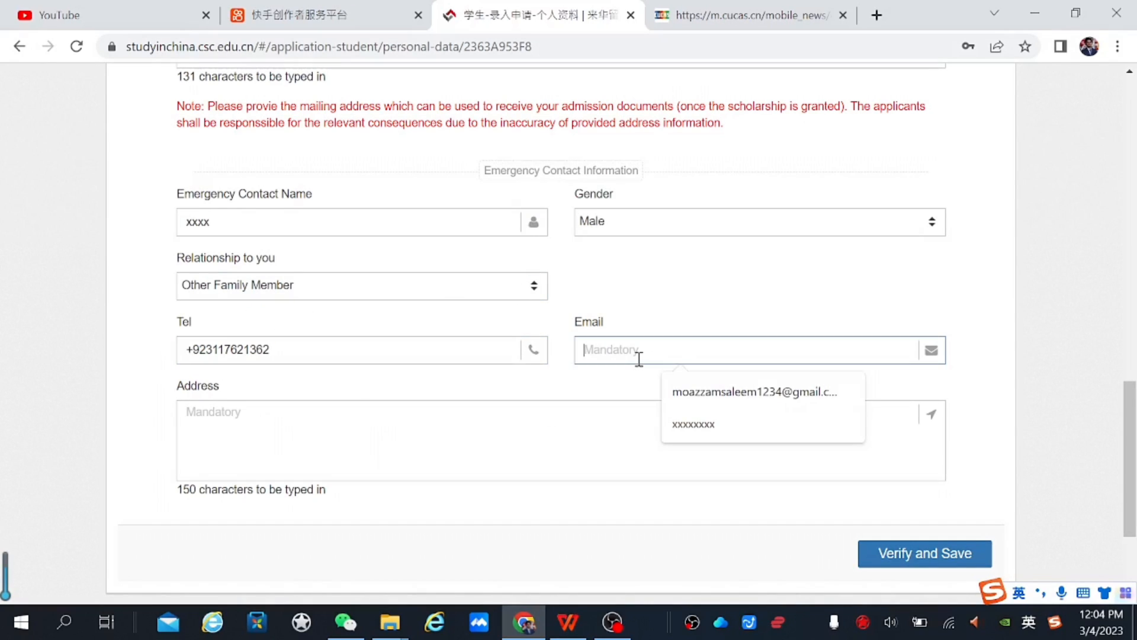
{"action": "left_click", "coordinate": [726, 394]}
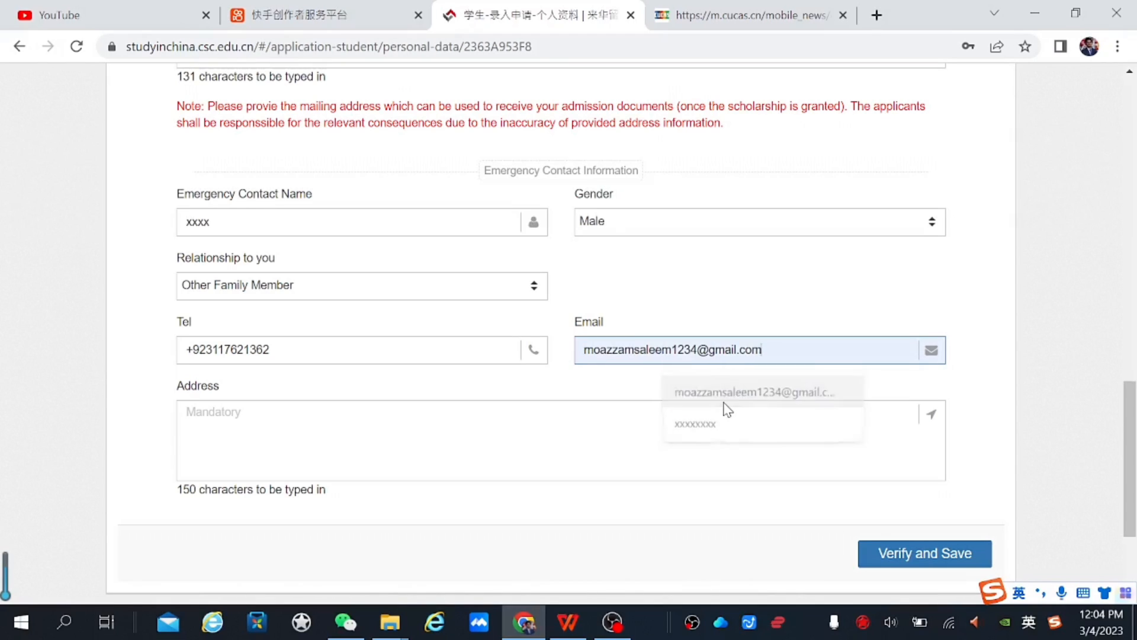
{"action": "scroll", "coordinate": [1133, 455], "scroll_direction": "down", "scroll_amount": 1}
{"action": "left_click", "coordinate": [729, 330]}
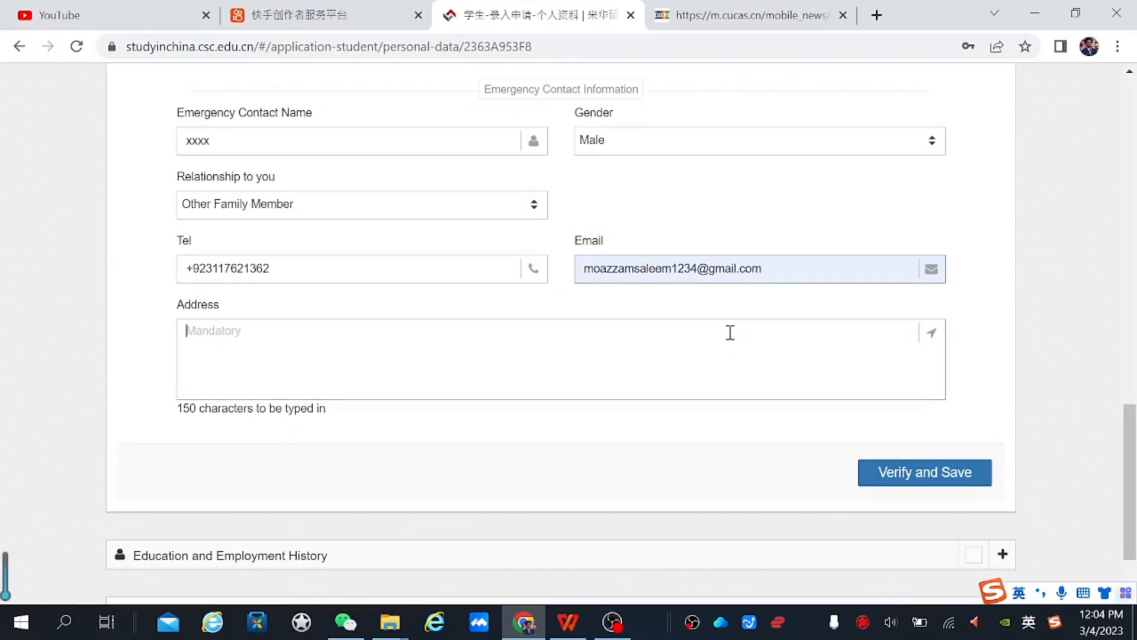
{"action": "type", "text": "xxxxxxxxxxxxxxxxxxxx"}
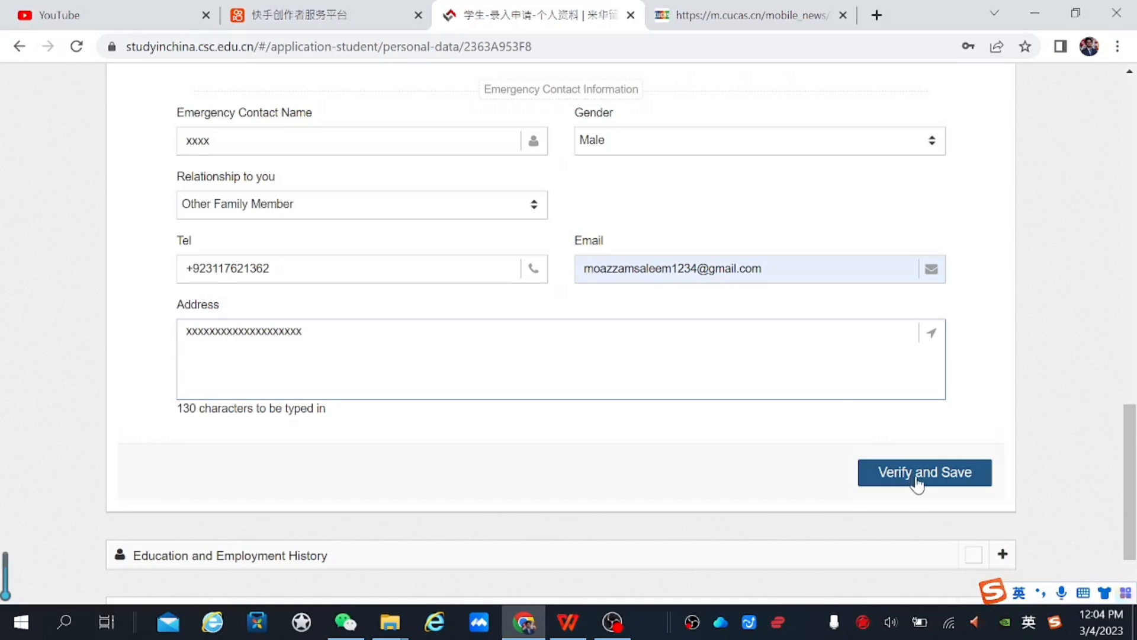
{"action": "scroll", "coordinate": [918, 480], "scroll_direction": "down", "scroll_amount": 1}
Verify and save the personal details, then scroll to the Education and Employment History panel
{"action": "left_click", "coordinate": [929, 373]}
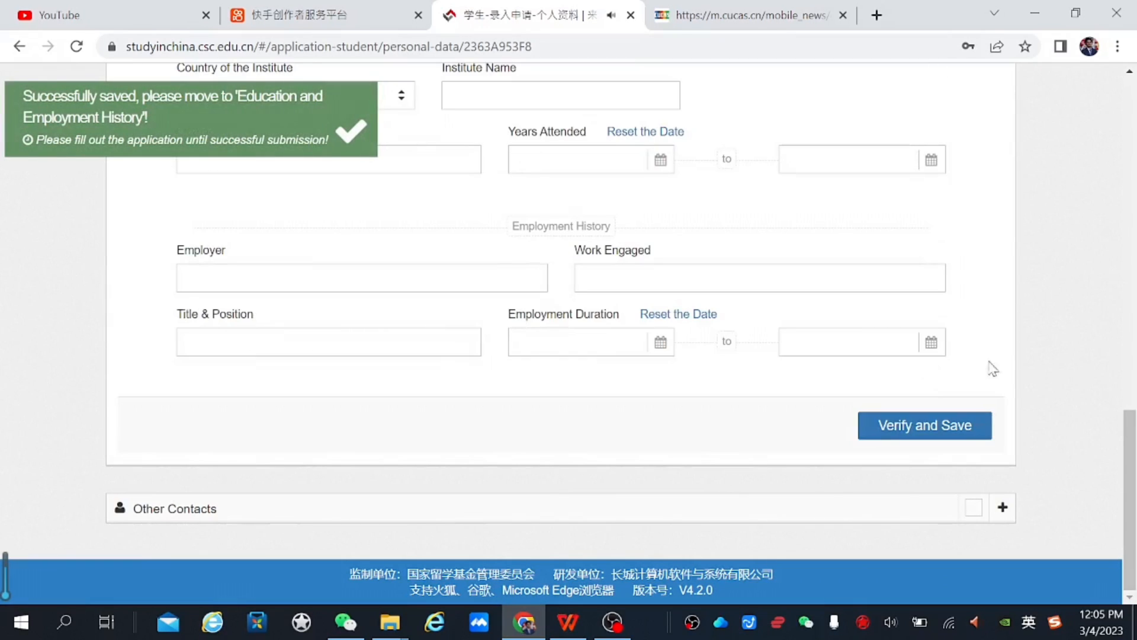
{"action": "left_click_drag", "start_coordinate": [1130, 487], "coordinate": [1111, 144]}
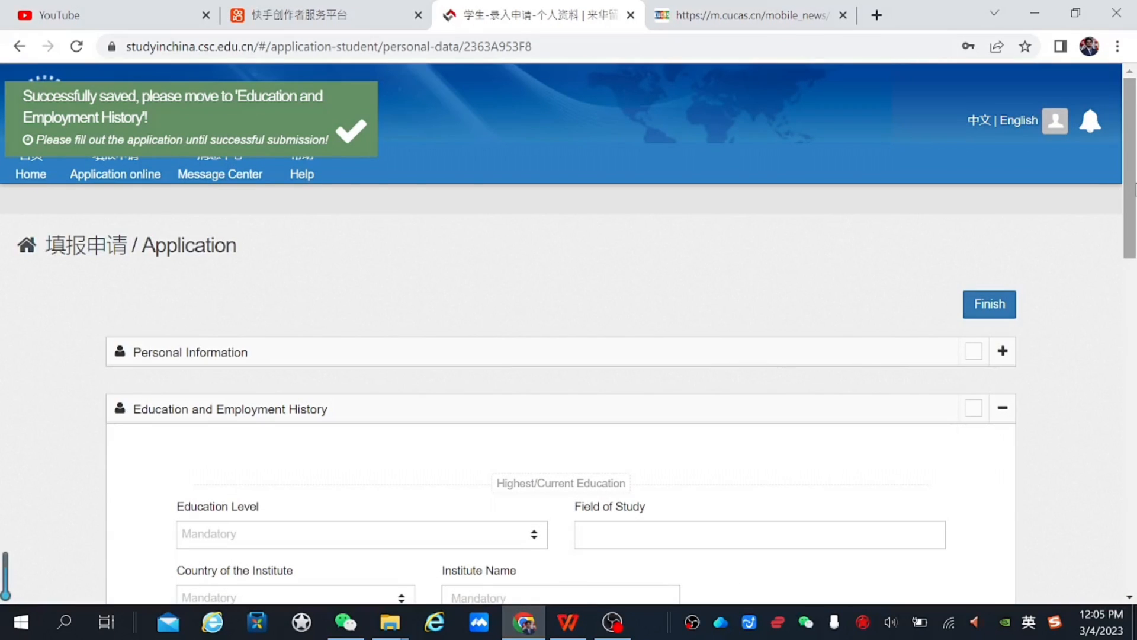
{"action": "left_click_drag", "start_coordinate": [1130, 218], "coordinate": [1129, 271]}
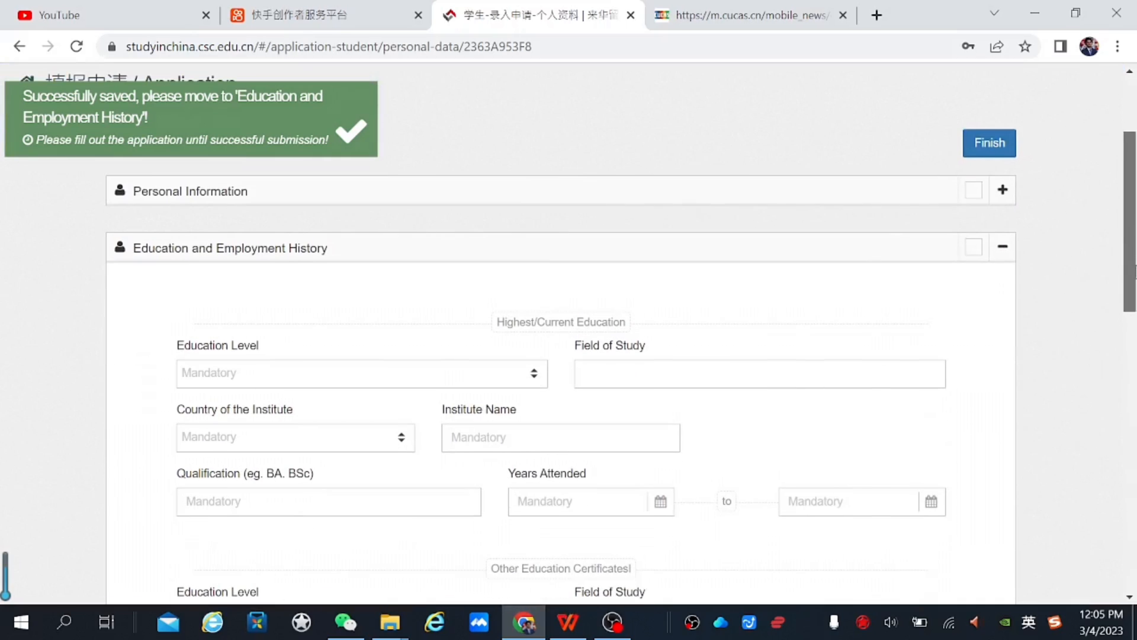
Choose Bachelor's Degree as highest education with field of study 汉语国际教育
{"action": "left_click", "coordinate": [440, 386]}
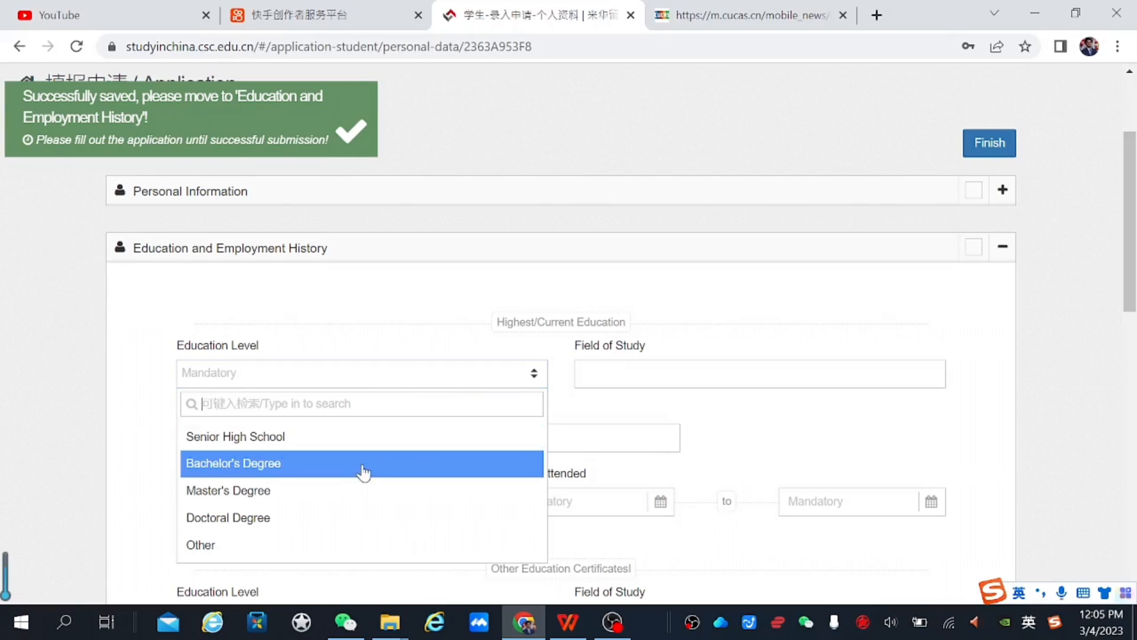
{"action": "left_click", "coordinate": [365, 468]}
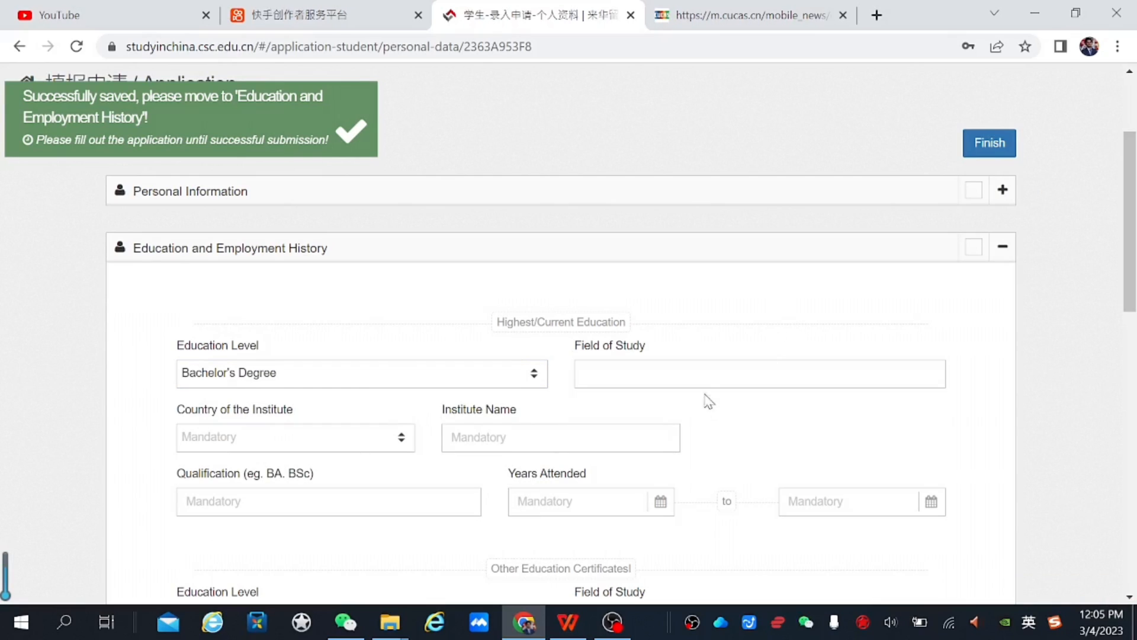
{"action": "left_click", "coordinate": [700, 374]}
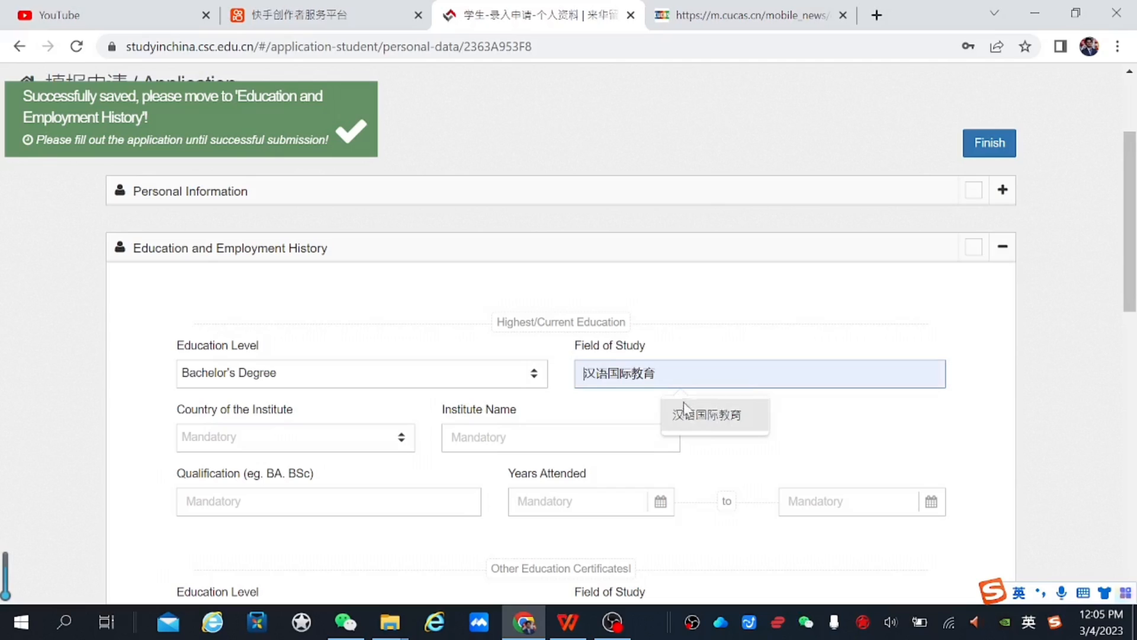
{"action": "left_click", "coordinate": [701, 421]}
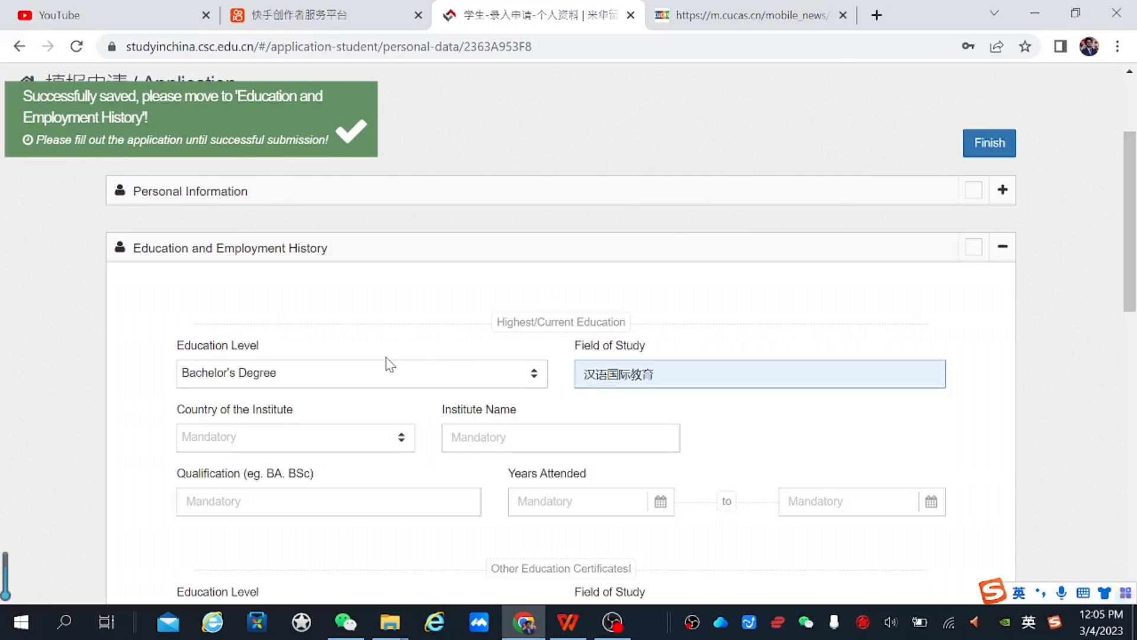
Set the institute to Beijing Art and Media Vocational College in Beijing, P.R China
{"action": "left_click", "coordinate": [384, 439]}
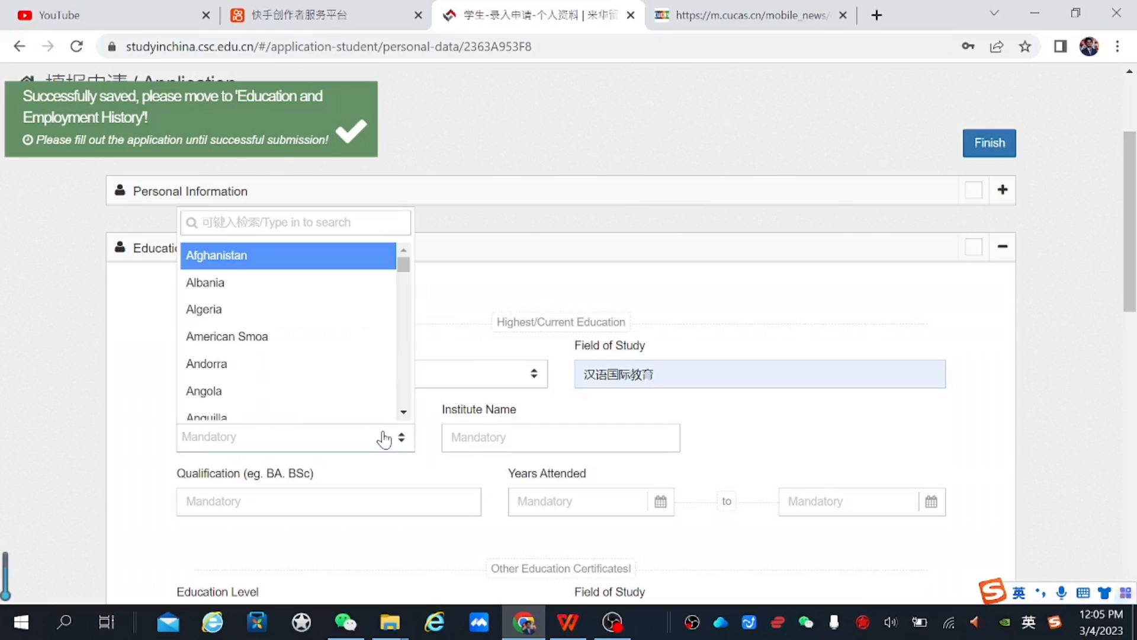
{"action": "type", "text": "c"}
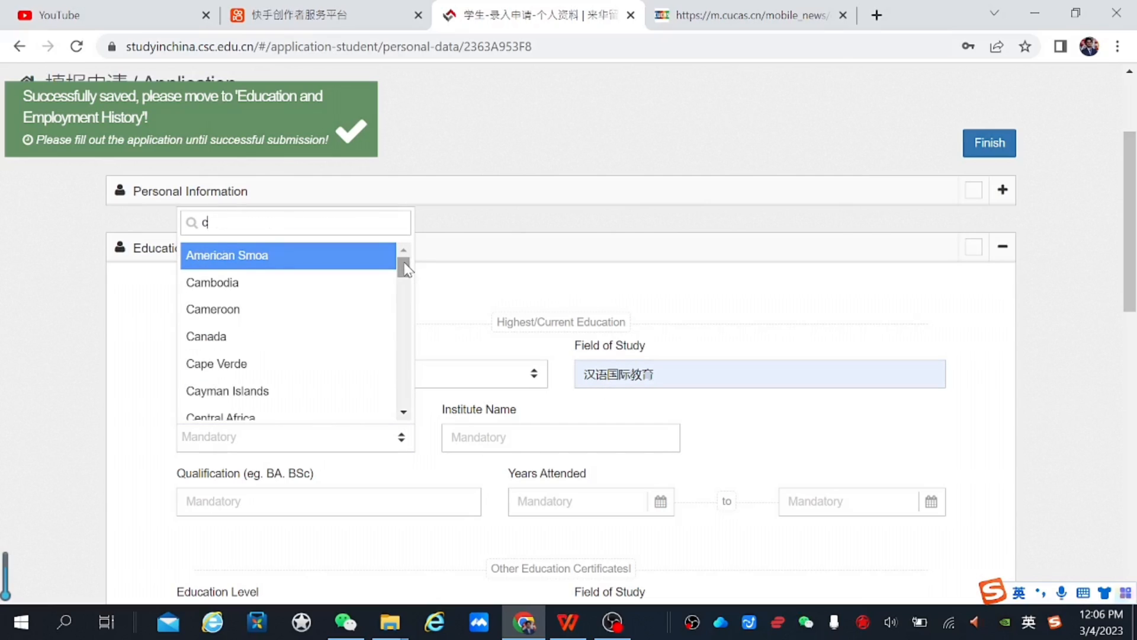
{"action": "type", "text": "hi"}
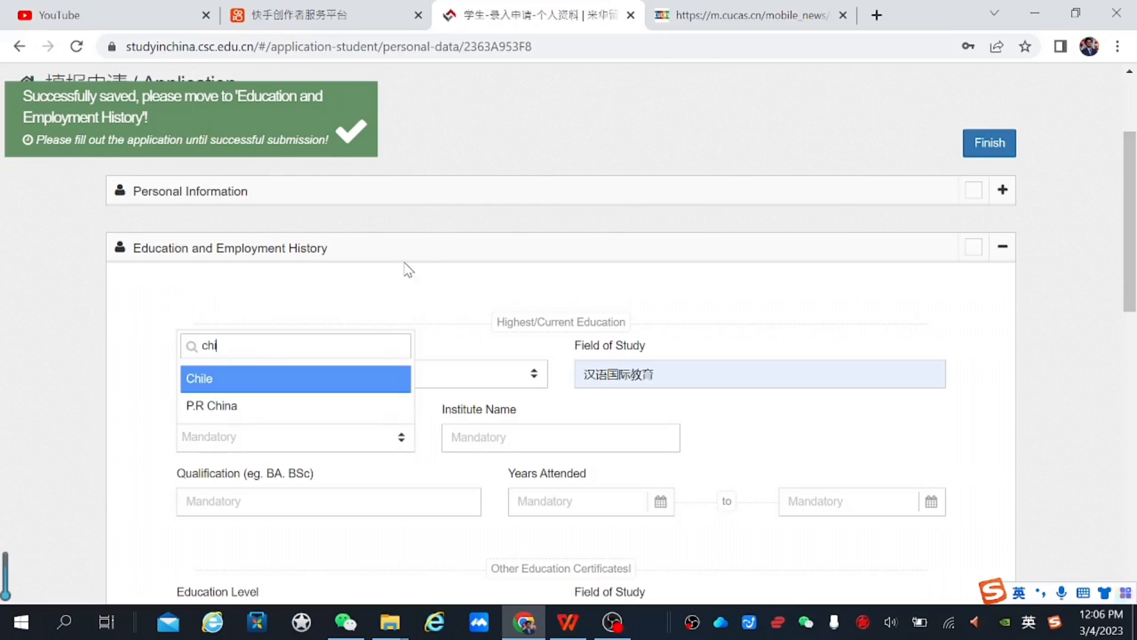
{"action": "left_click", "coordinate": [237, 404]}
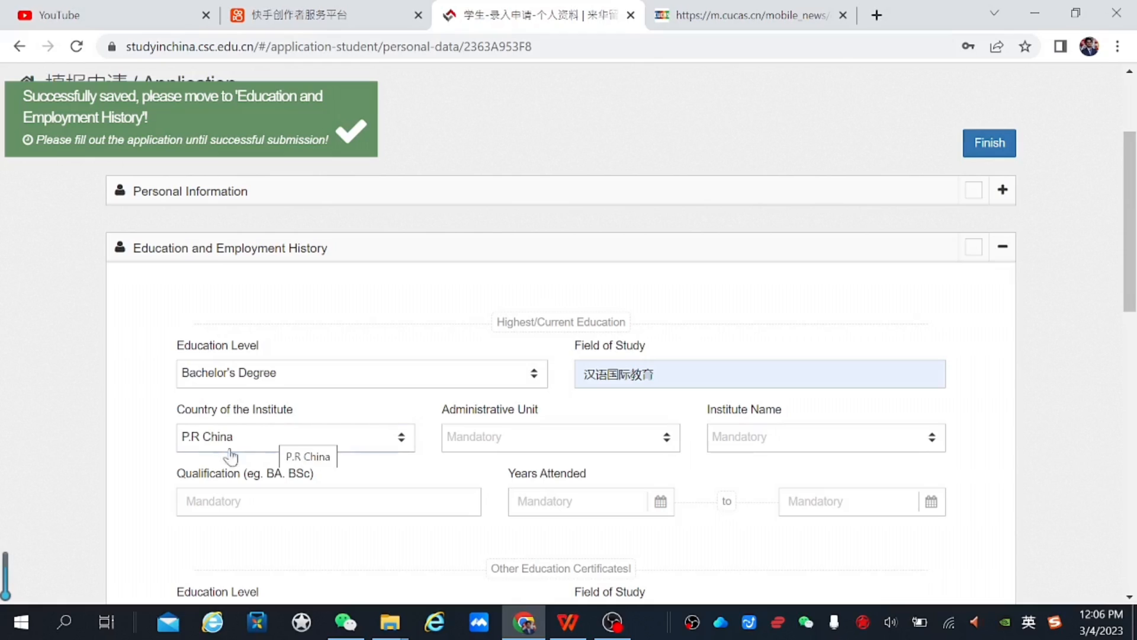
{"action": "left_click", "coordinate": [569, 438]}
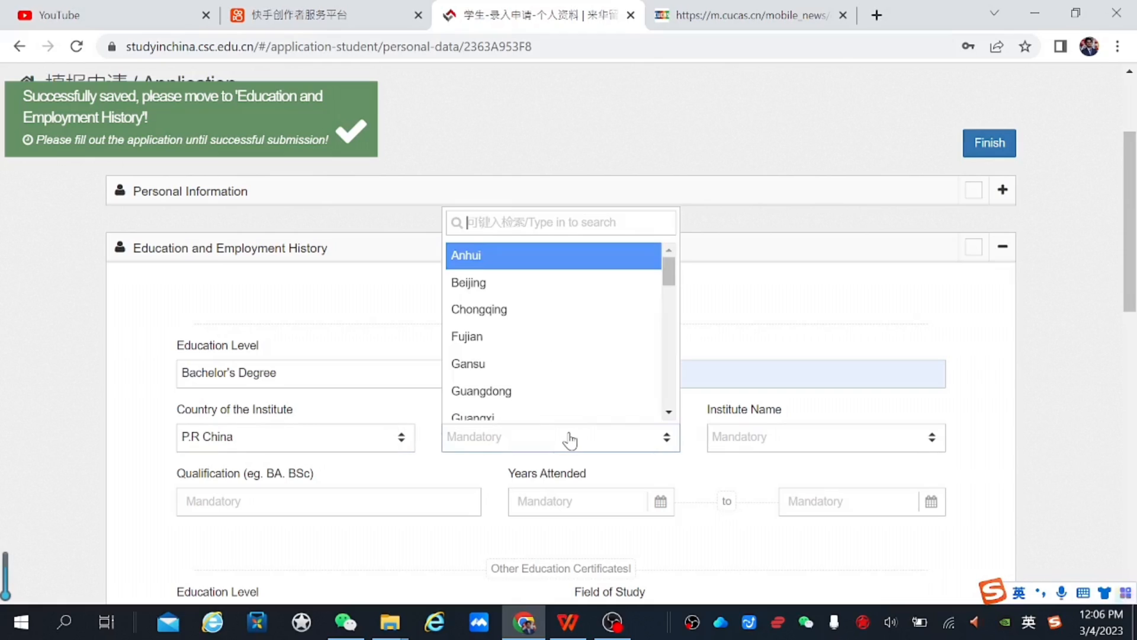
{"action": "left_click", "coordinate": [549, 283]}
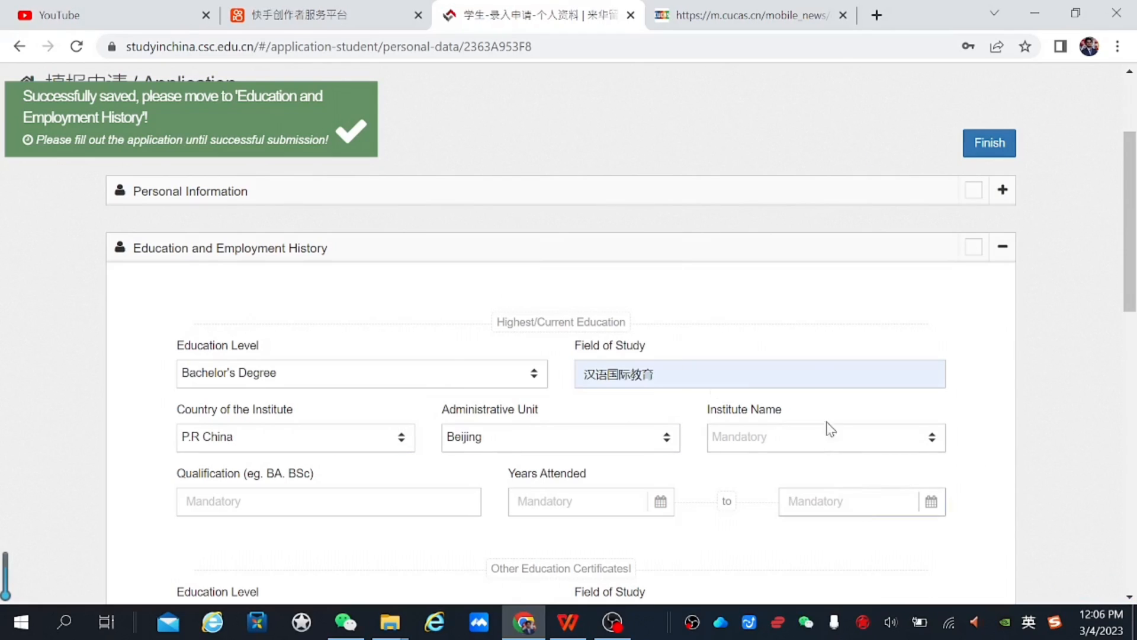
{"action": "left_click", "coordinate": [840, 449]}
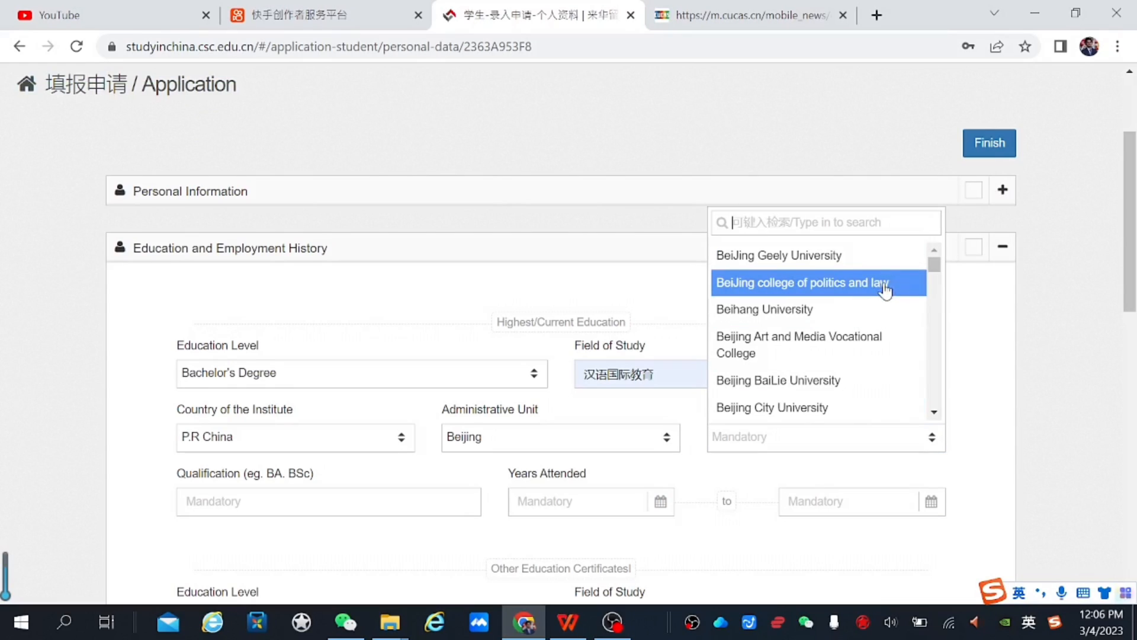
{"action": "left_click", "coordinate": [839, 337]}
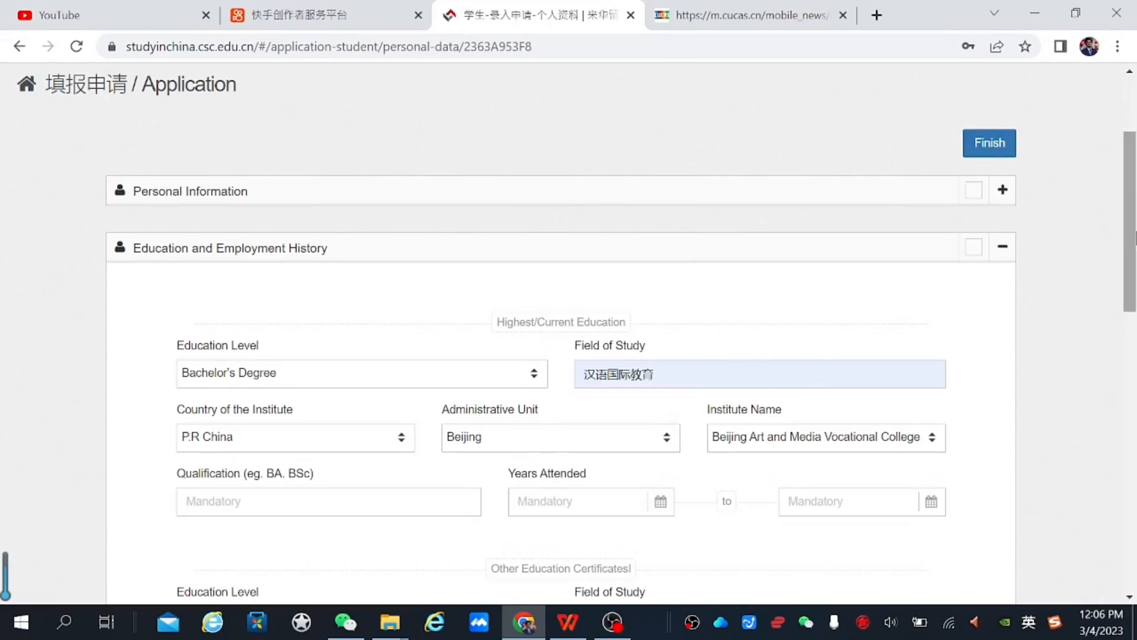
{"action": "scroll", "coordinate": [561, 356], "scroll_direction": "down", "scroll_amount": 1}
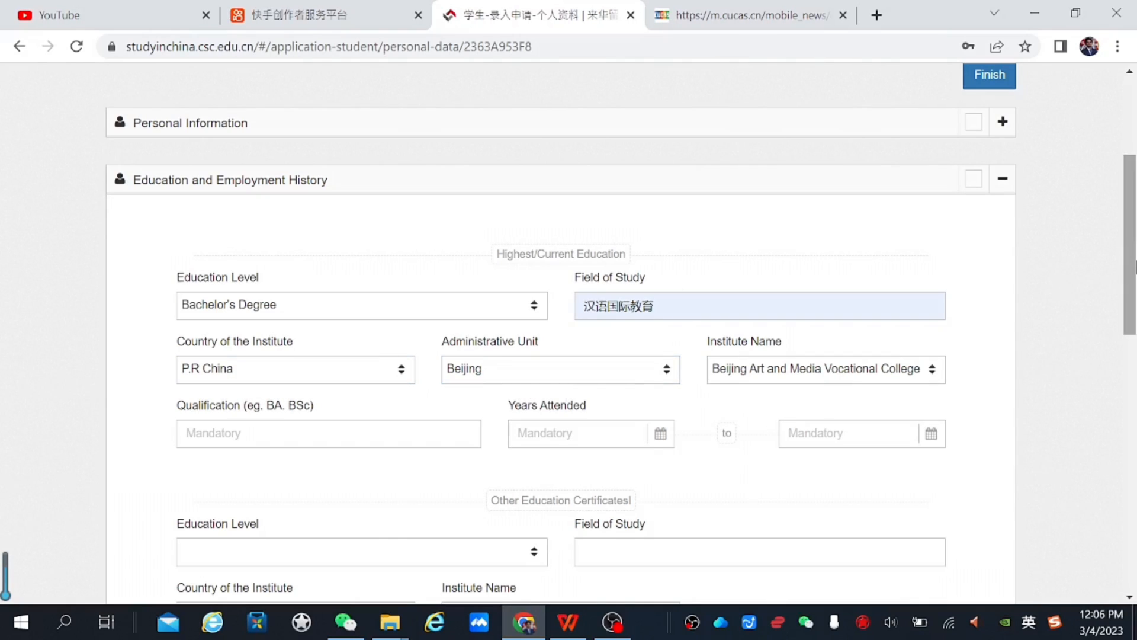
Set the qualification to BA
{"action": "scroll", "coordinate": [1134, 271], "scroll_direction": "down", "scroll_amount": 1}
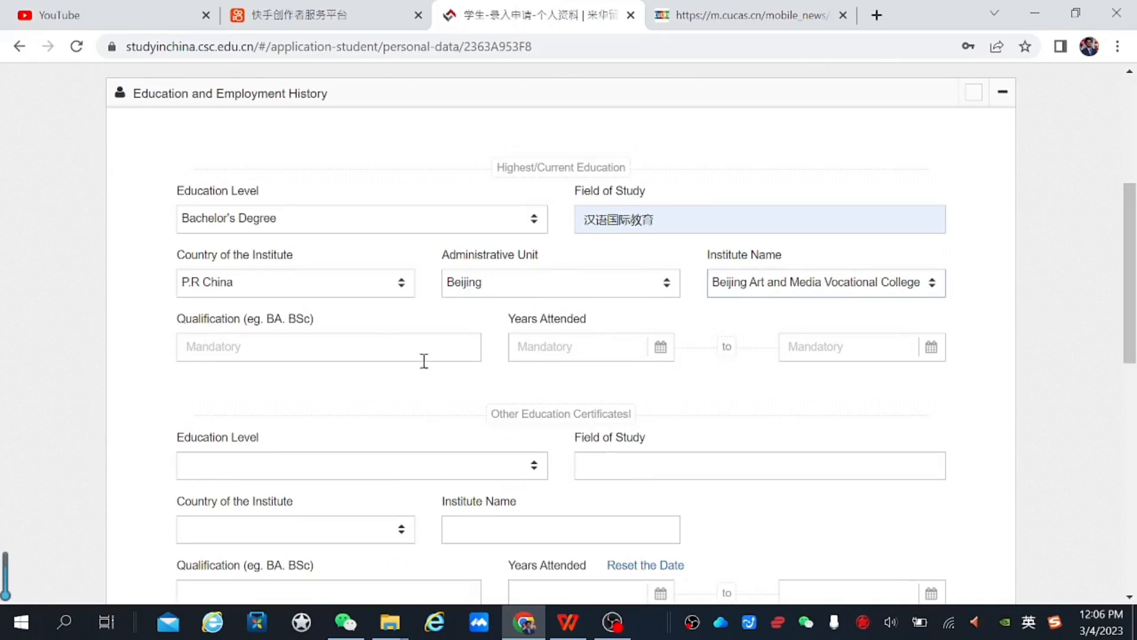
{"action": "left_click", "coordinate": [263, 347]}
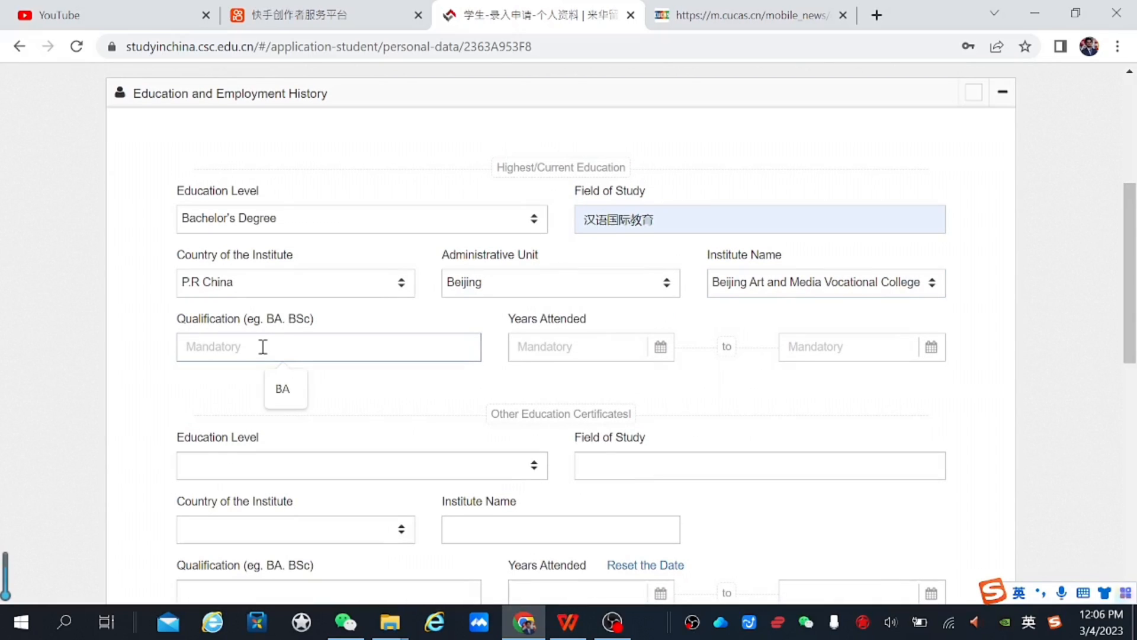
{"action": "left_click", "coordinate": [284, 389]}
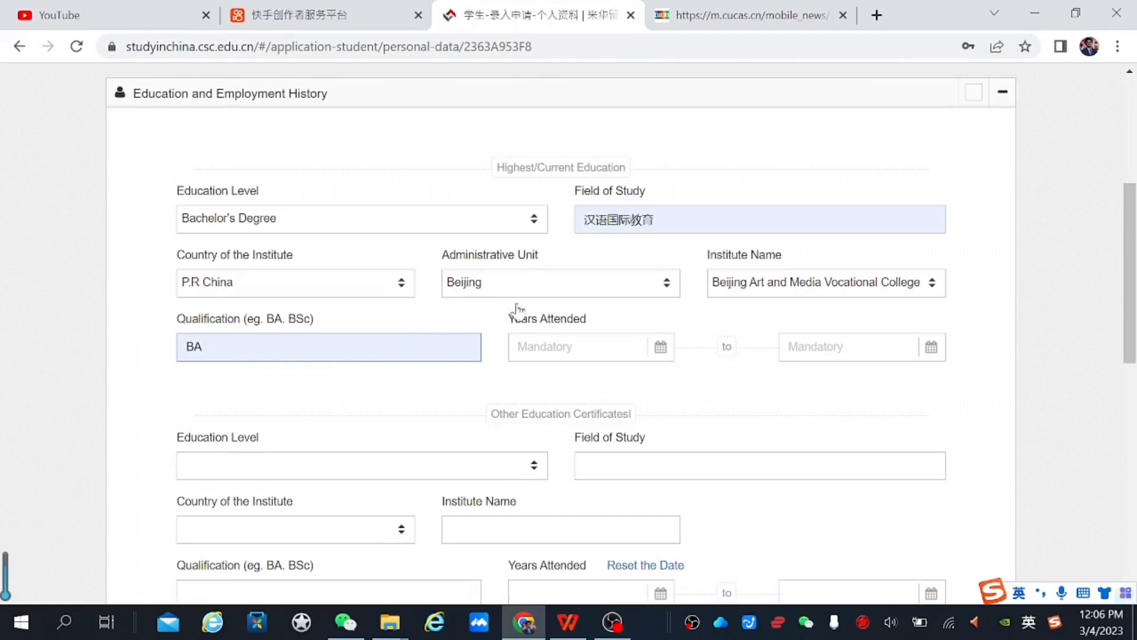
Try the entry date in the calendar, then set the completion date to 2023-07-01
{"action": "left_click", "coordinate": [550, 335]}
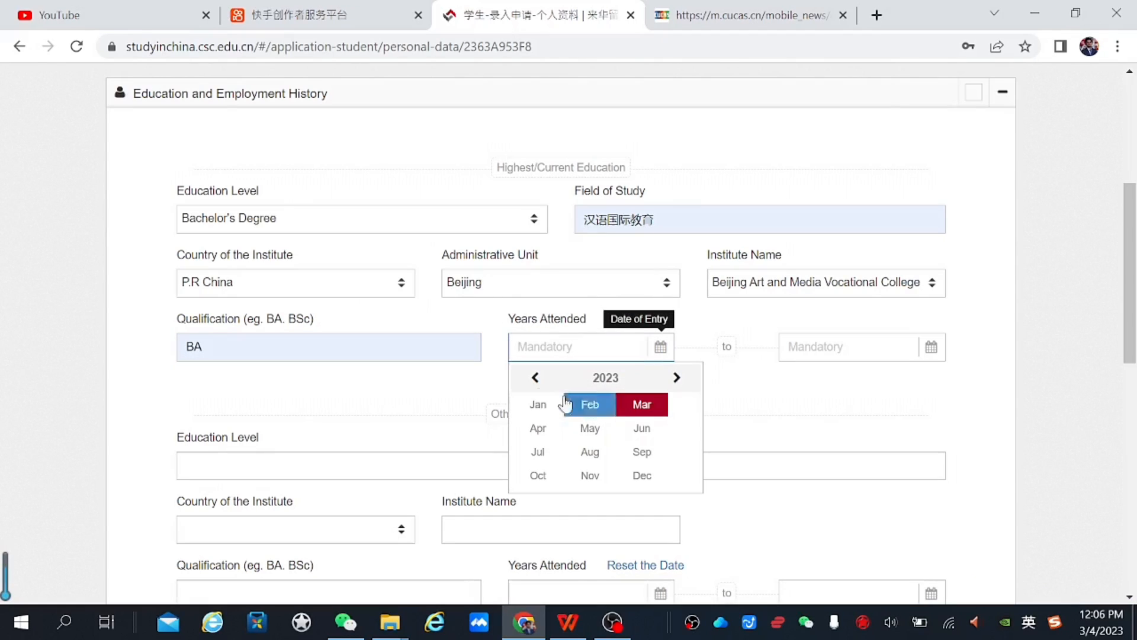
{"action": "double_click", "coordinate": [534, 377]}
{"action": "triple_click", "coordinate": [534, 378]}
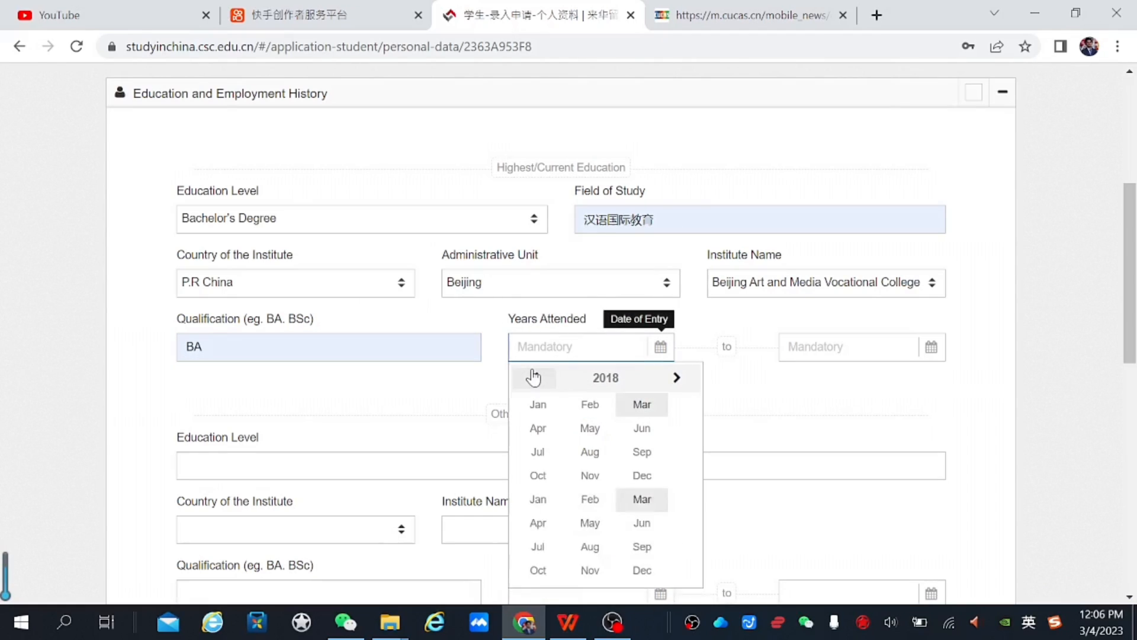
{"action": "left_click", "coordinate": [675, 378]}
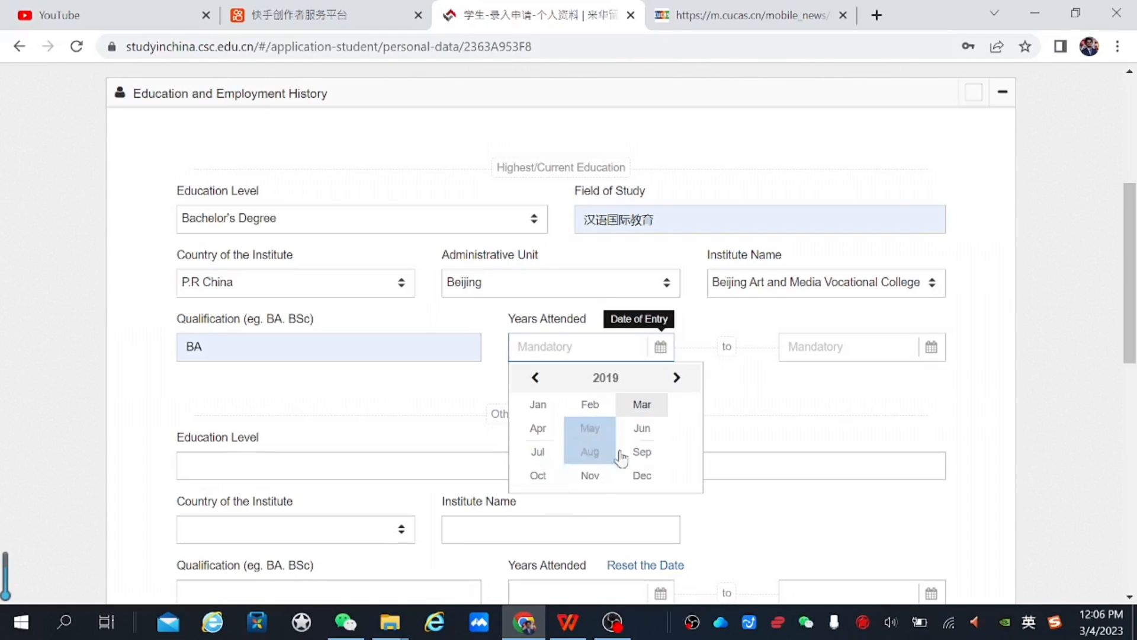
{"action": "left_click", "coordinate": [639, 455]}
{"action": "left_click", "coordinate": [840, 344]}
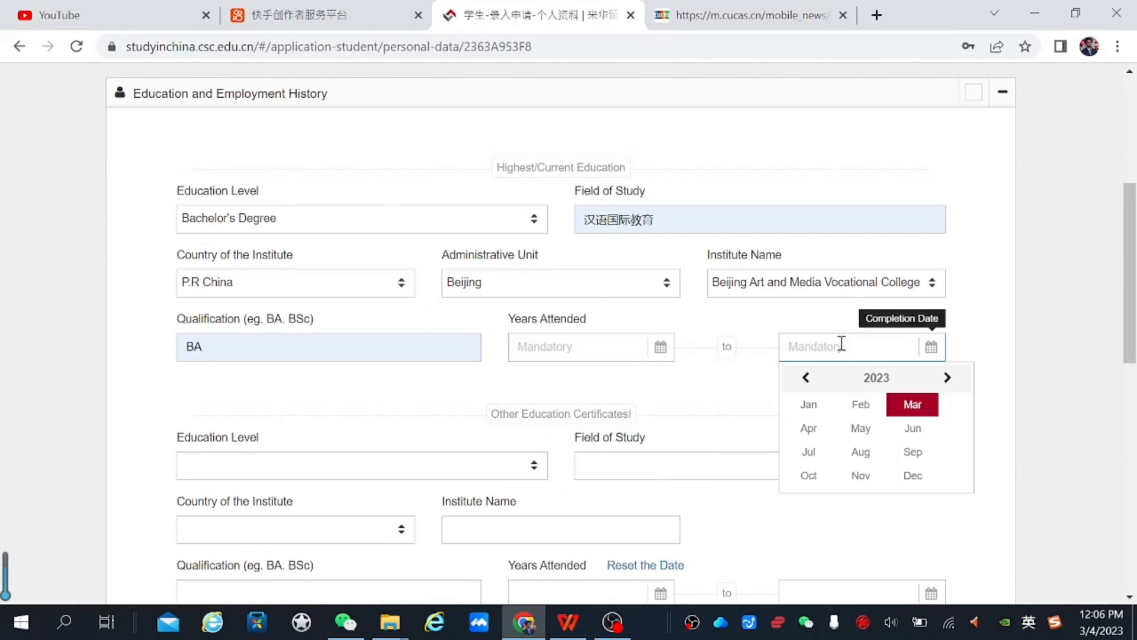
{"action": "left_click", "coordinate": [816, 452]}
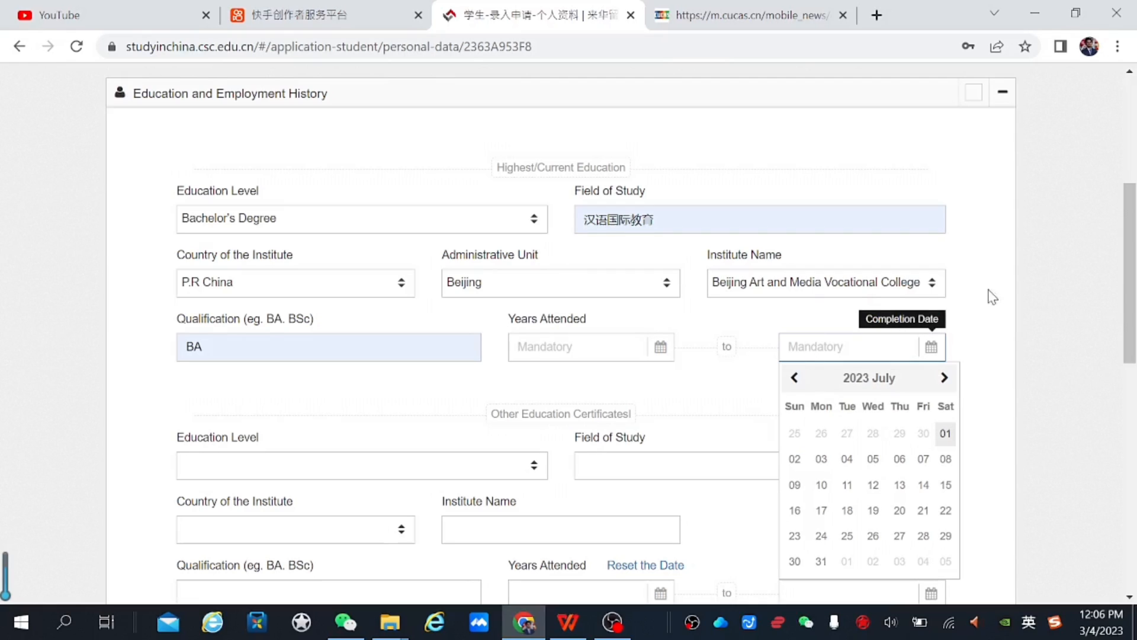
{"action": "left_click", "coordinate": [945, 433]}
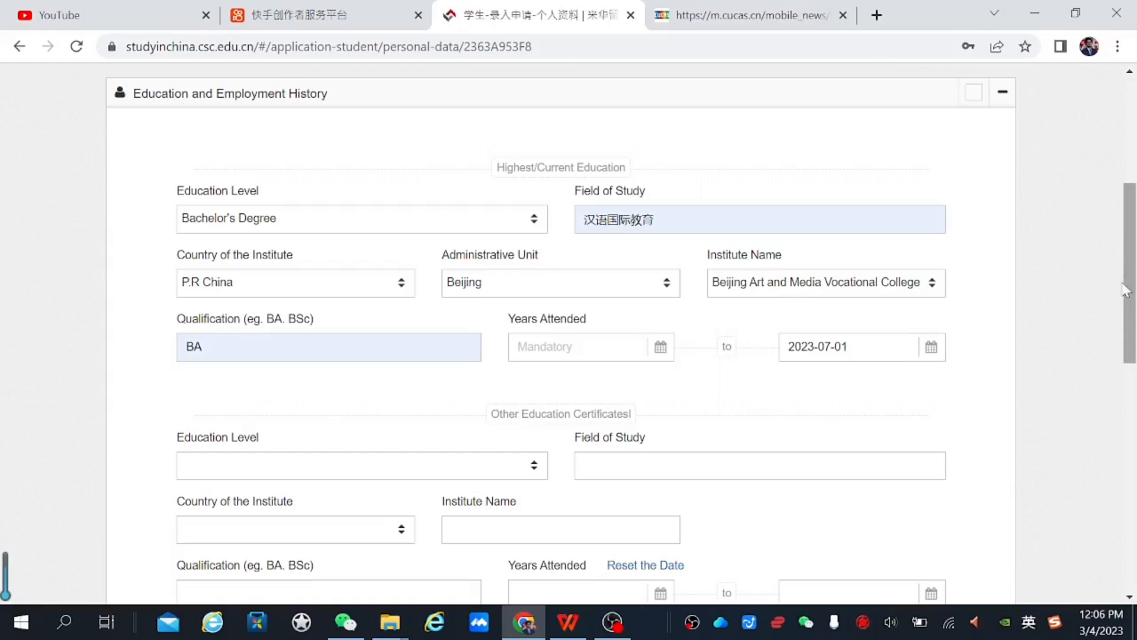
Set the Date of Entry to 2019-09-06
{"action": "left_click", "coordinate": [567, 354]}
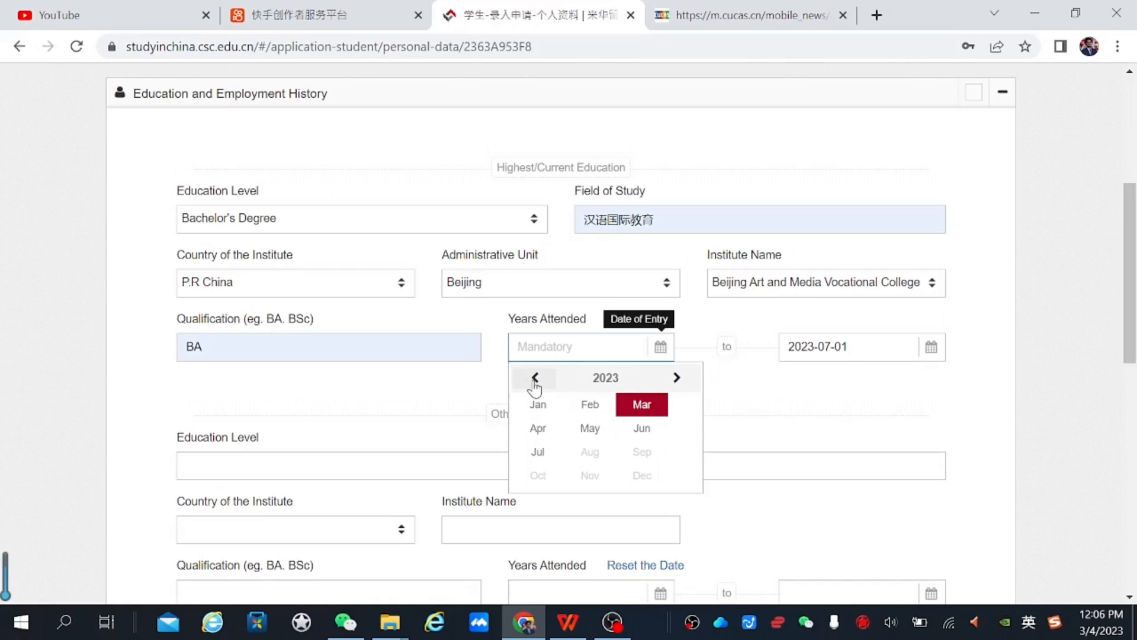
{"action": "left_click", "coordinate": [535, 378]}
{"action": "left_click", "coordinate": [535, 378]}
{"action": "left_click", "coordinate": [535, 378]}
{"action": "left_click", "coordinate": [535, 378]}
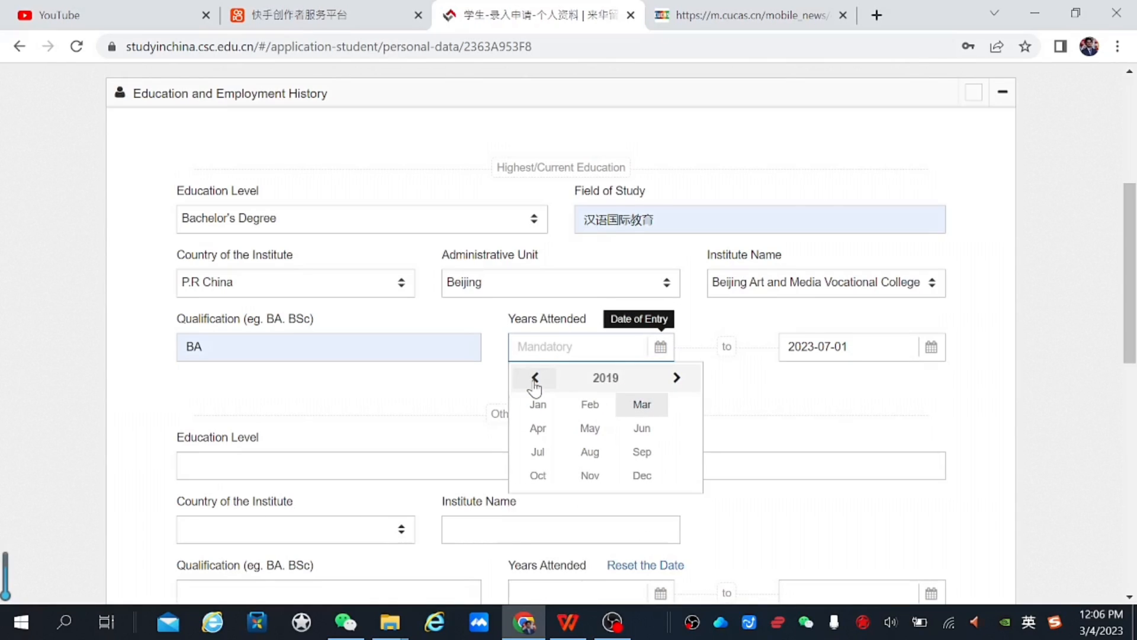
{"action": "left_click", "coordinate": [642, 453]}
{"action": "left_click", "coordinate": [652, 459]}
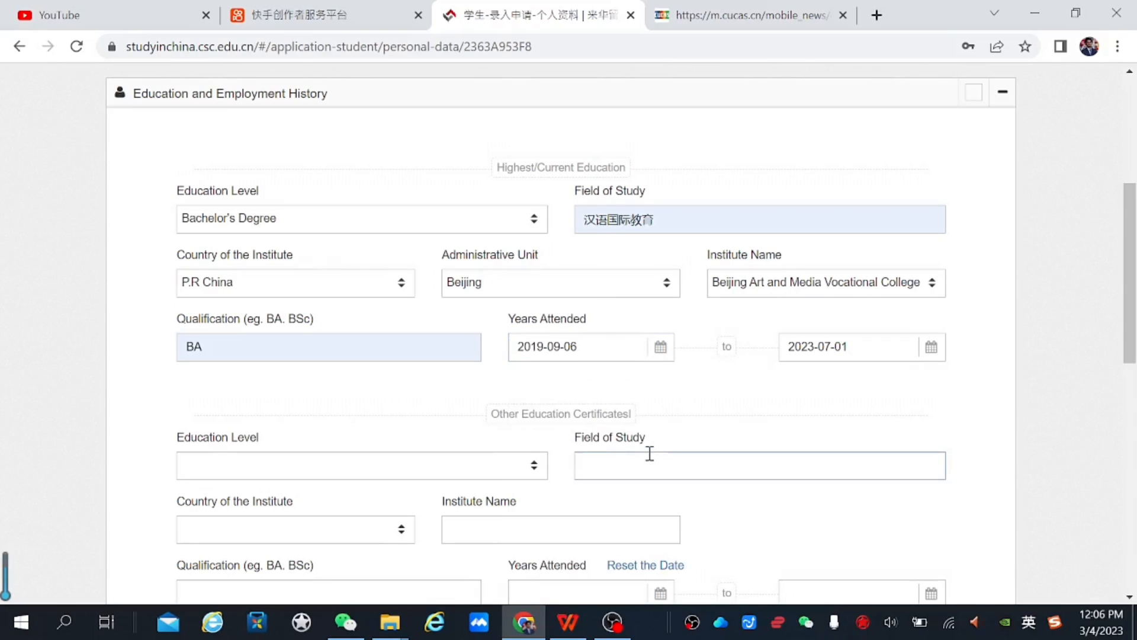
{"action": "scroll", "coordinate": [1129, 284], "scroll_direction": "down", "scroll_amount": 1}
{"action": "scroll", "coordinate": [657, 343], "scroll_direction": "up", "scroll_amount": 1}
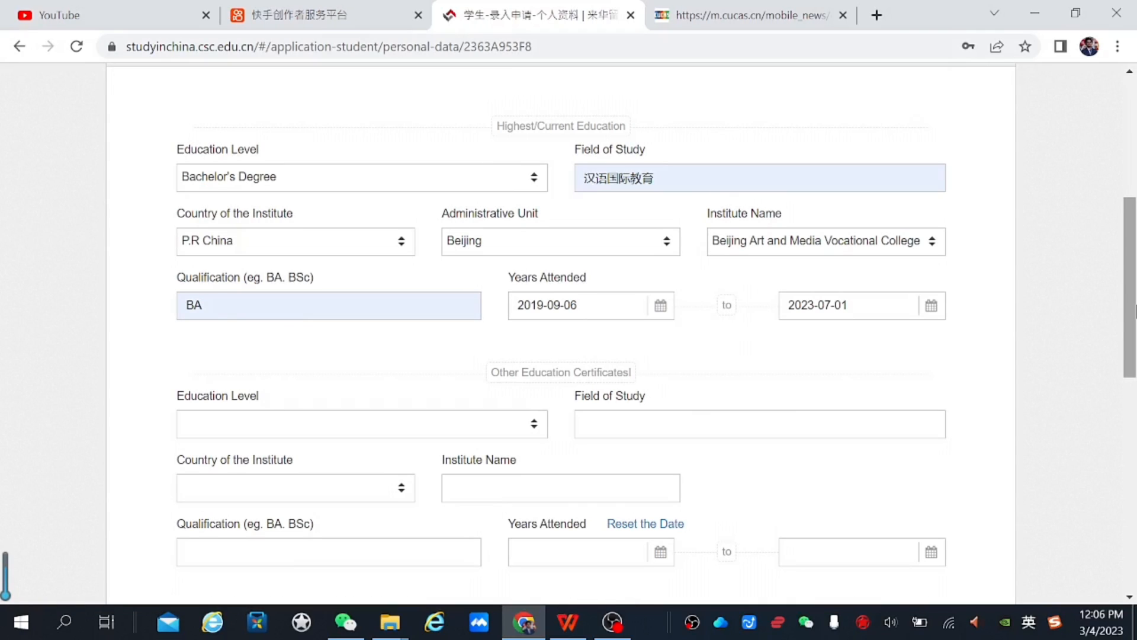
{"action": "left_click_drag", "start_coordinate": [1136, 306], "coordinate": [1129, 297]}
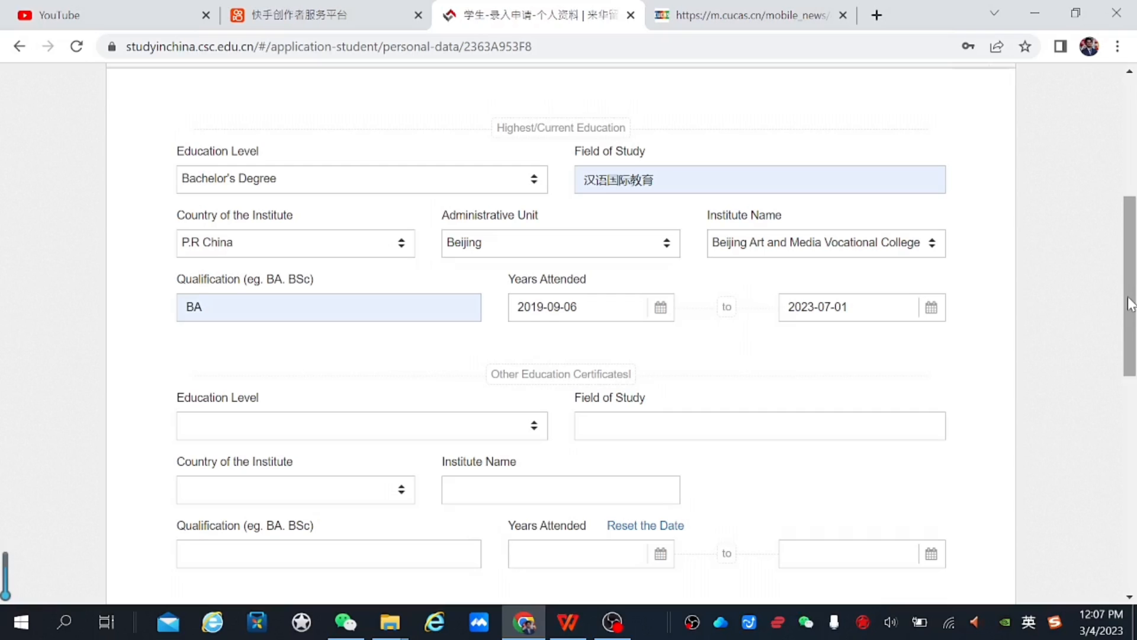
{"action": "left_click_drag", "start_coordinate": [1131, 252], "coordinate": [1130, 235]}
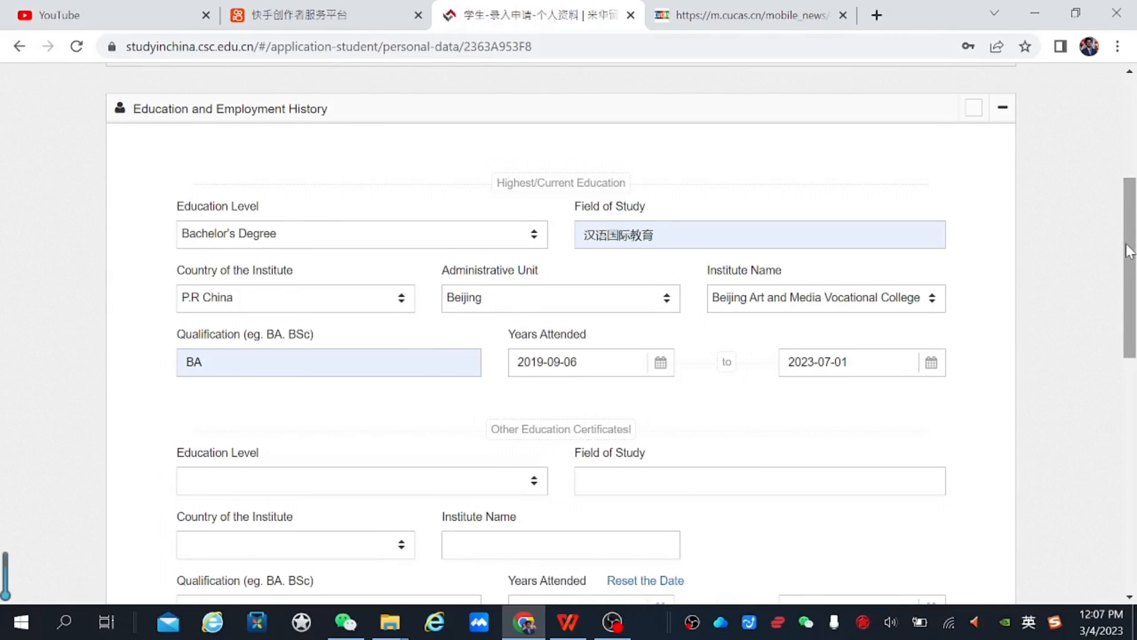
Add another certificate at Senior High School level with field of study Associate Engineering
{"action": "scroll", "coordinate": [1130, 252], "scroll_direction": "down", "scroll_amount": 3}
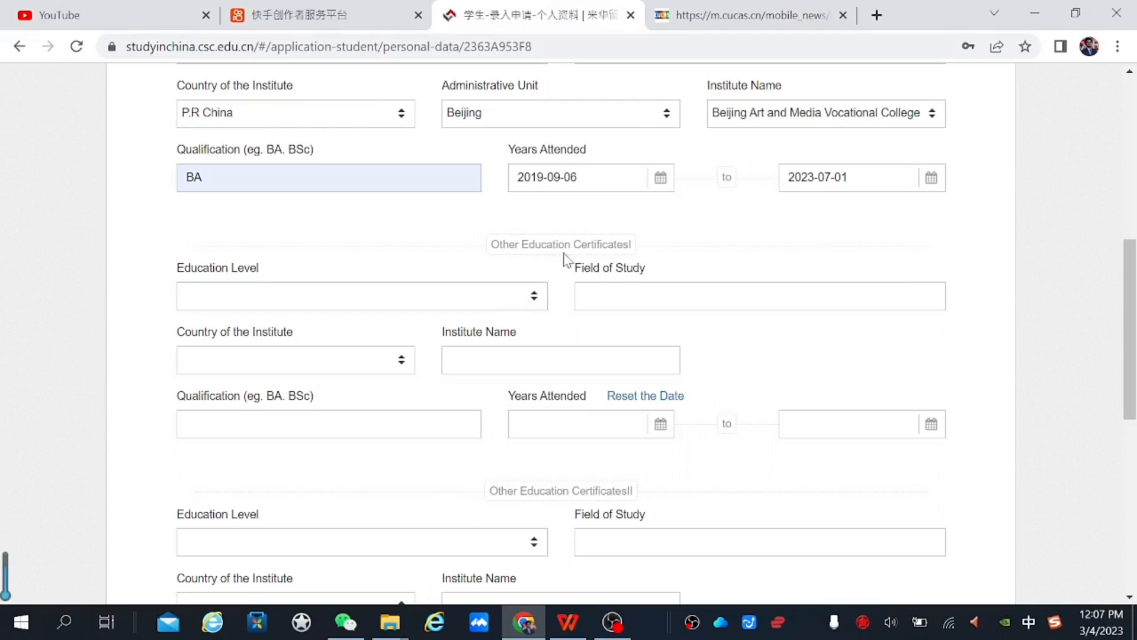
{"action": "left_click", "coordinate": [374, 304]}
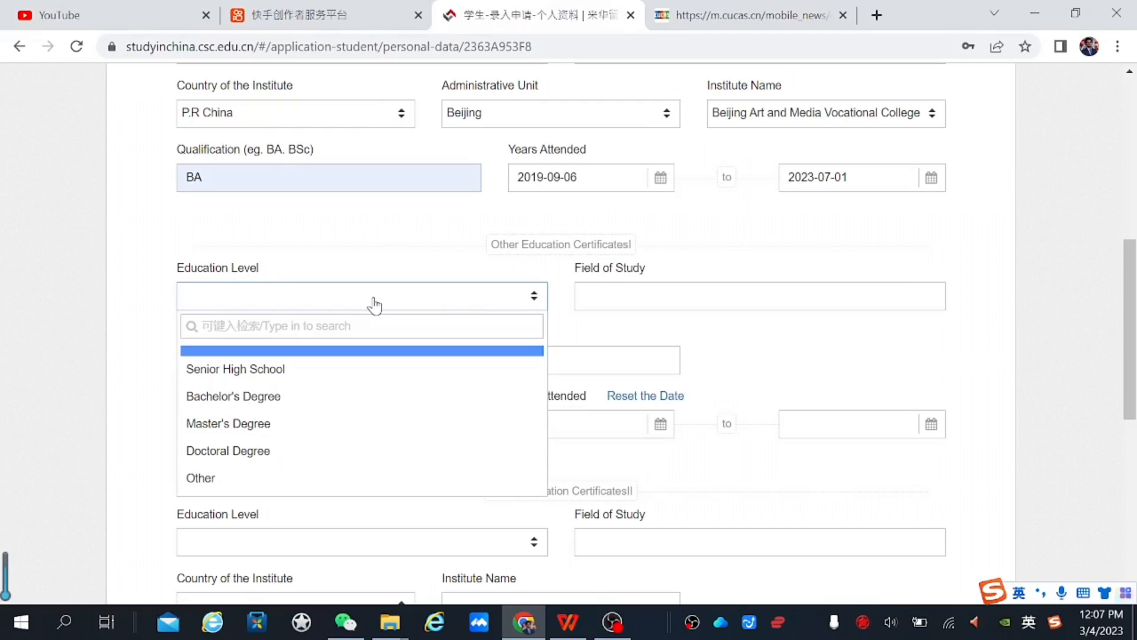
{"action": "left_click", "coordinate": [272, 374]}
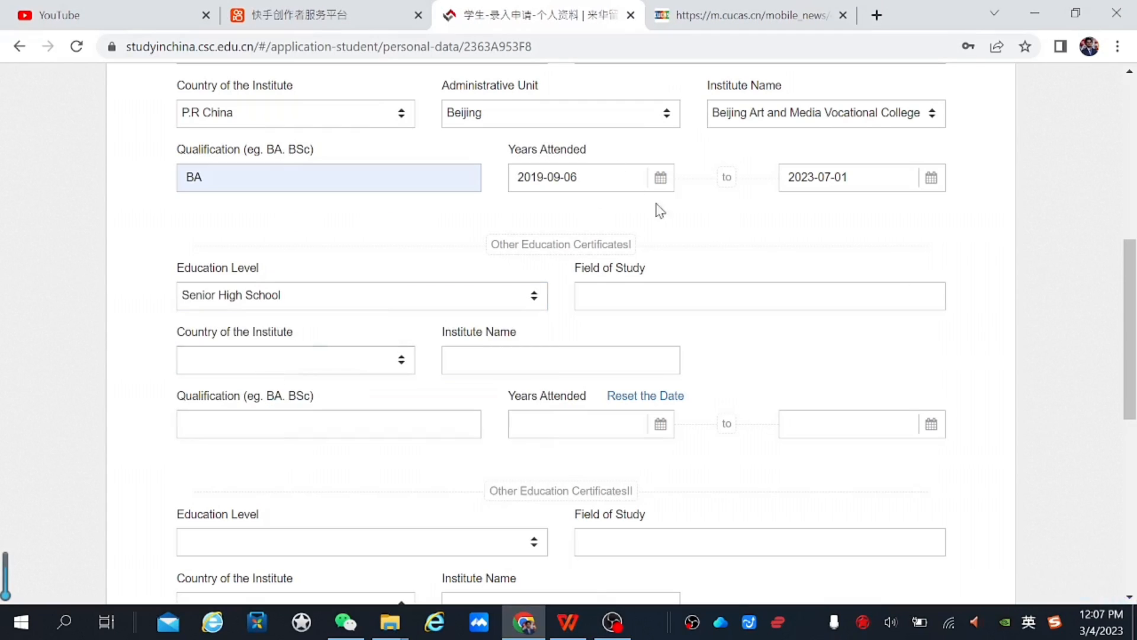
{"action": "left_click", "coordinate": [686, 295]}
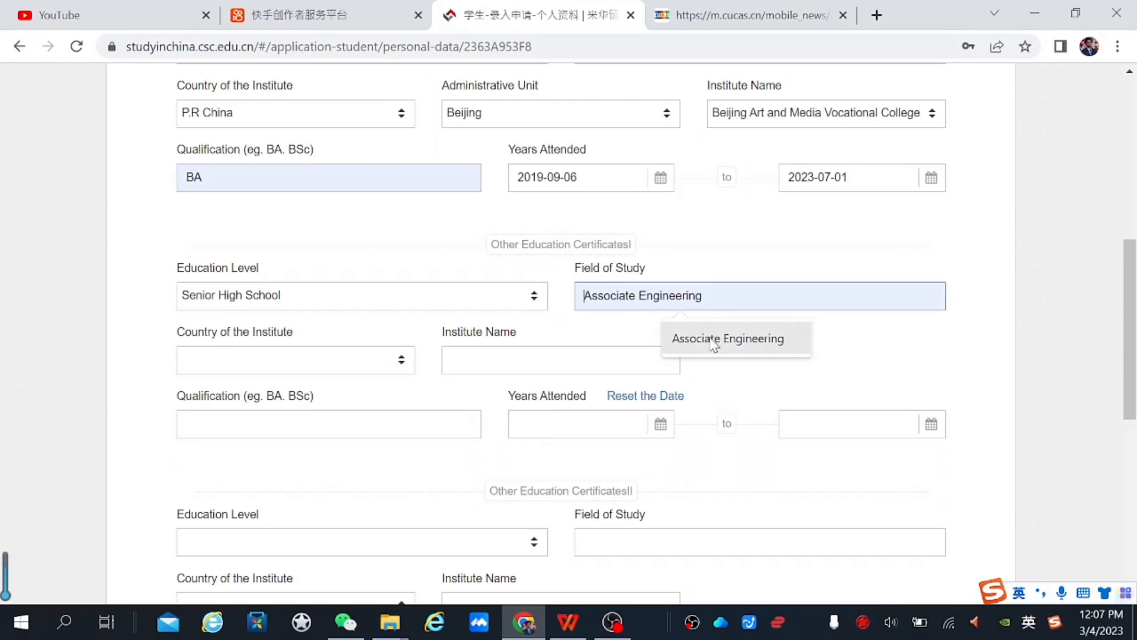
{"action": "left_click", "coordinate": [714, 341]}
Set country Pakistan, institute Aligarh Institute of Tech and qualification HSSC
{"action": "left_click", "coordinate": [301, 361]}
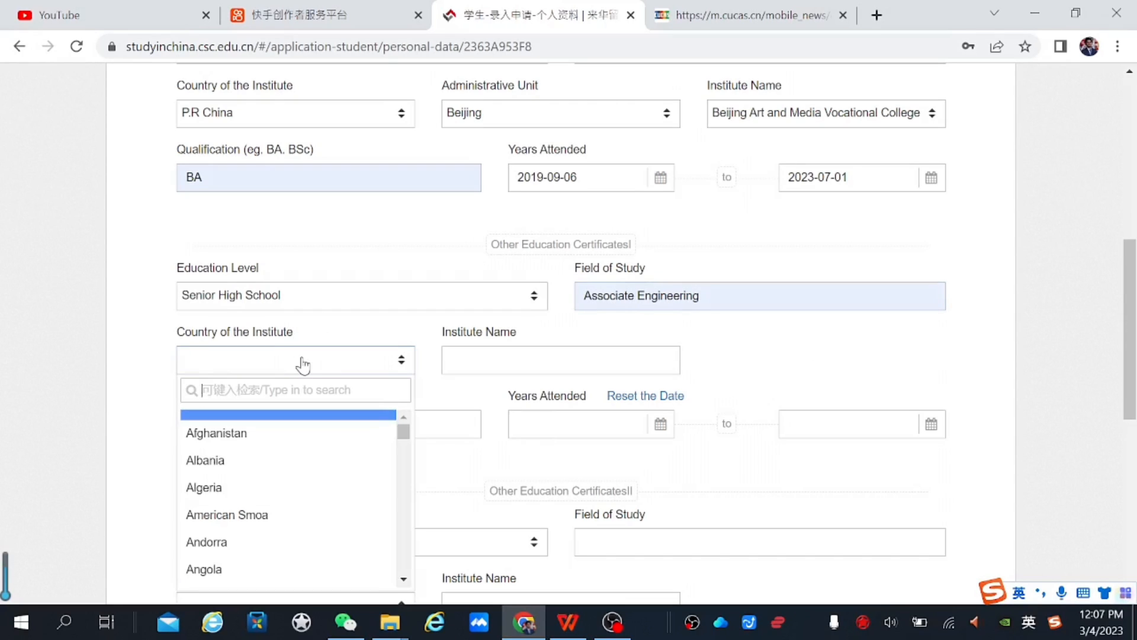
{"action": "type", "text": "pa"}
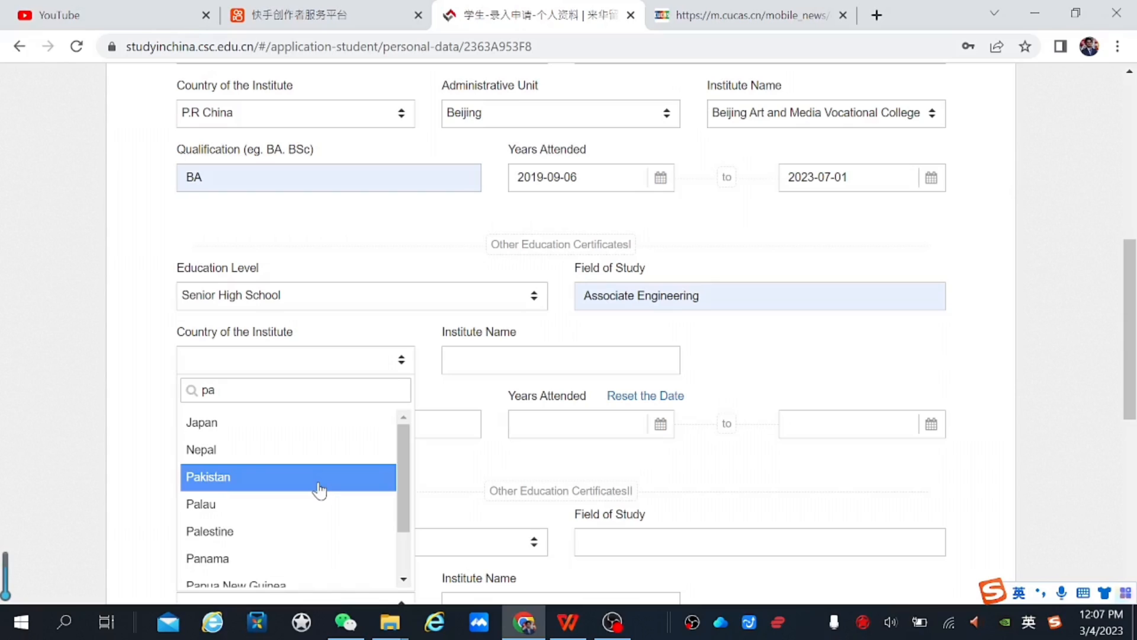
{"action": "left_click", "coordinate": [330, 487]}
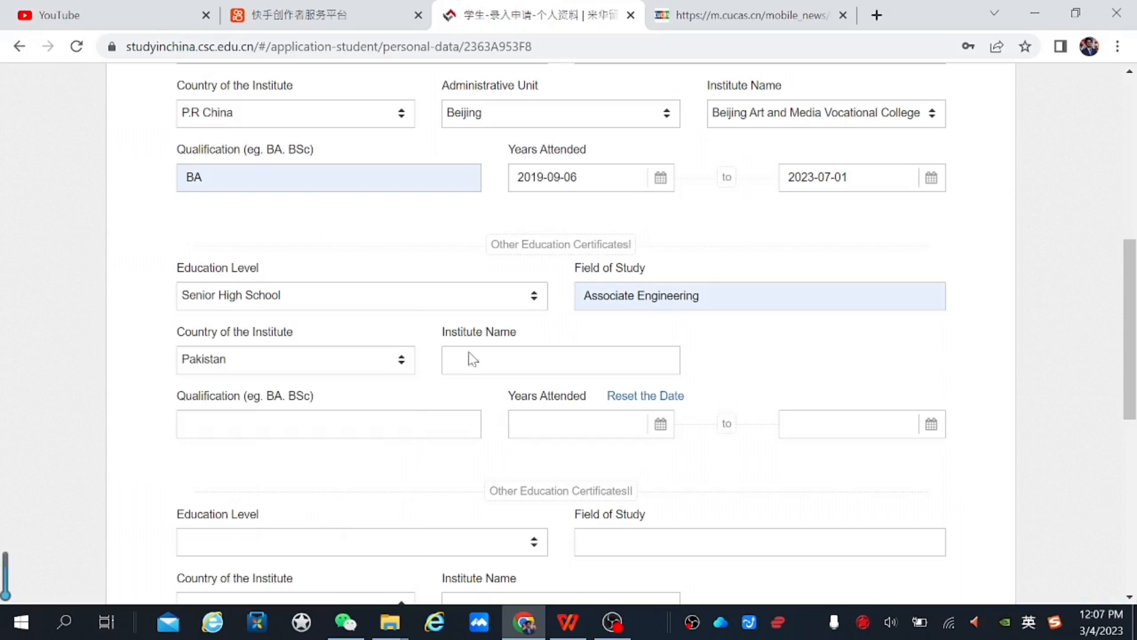
{"action": "left_click", "coordinate": [550, 353]}
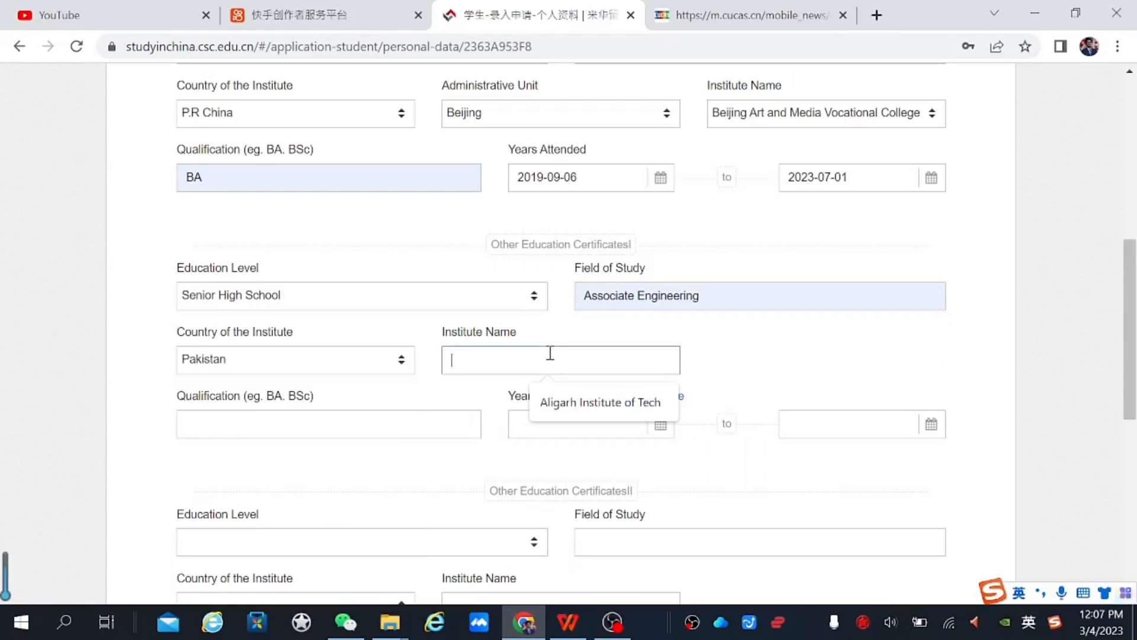
{"action": "left_click", "coordinate": [571, 403]}
{"action": "left_click", "coordinate": [279, 413]}
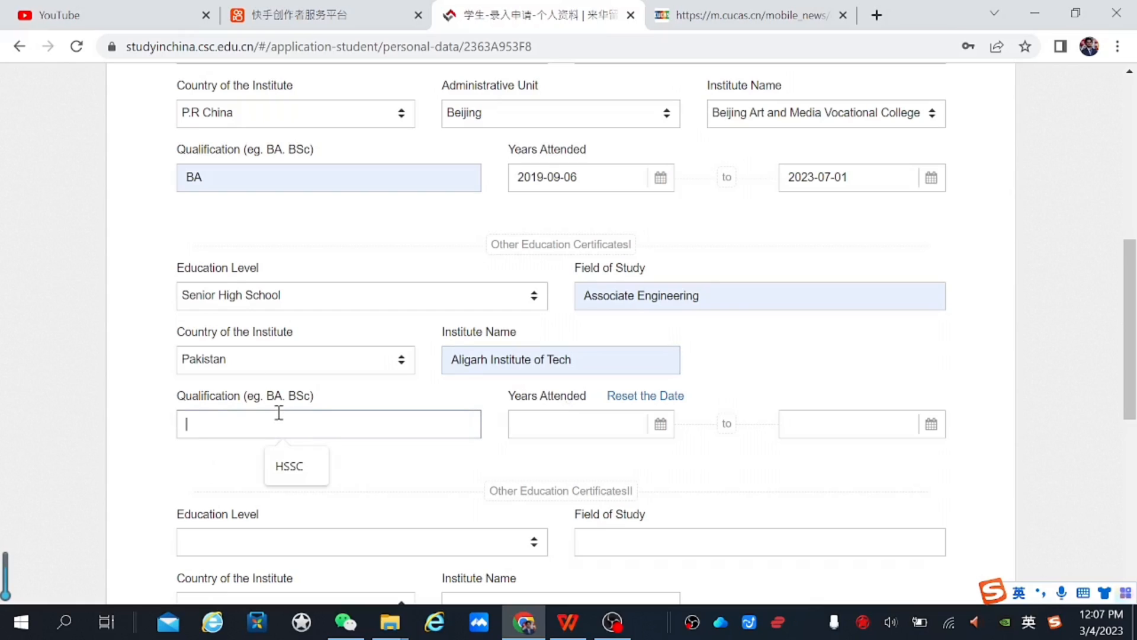
{"action": "left_click", "coordinate": [296, 471]}
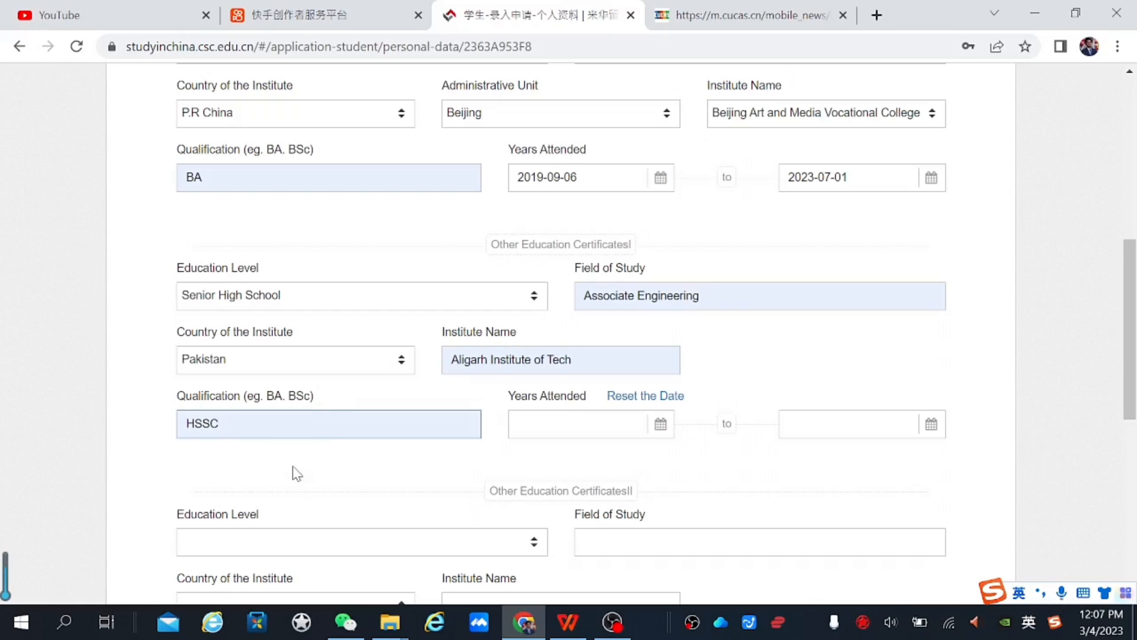
Set the attendance start date to 2014-03-05
{"action": "left_click", "coordinate": [582, 427]}
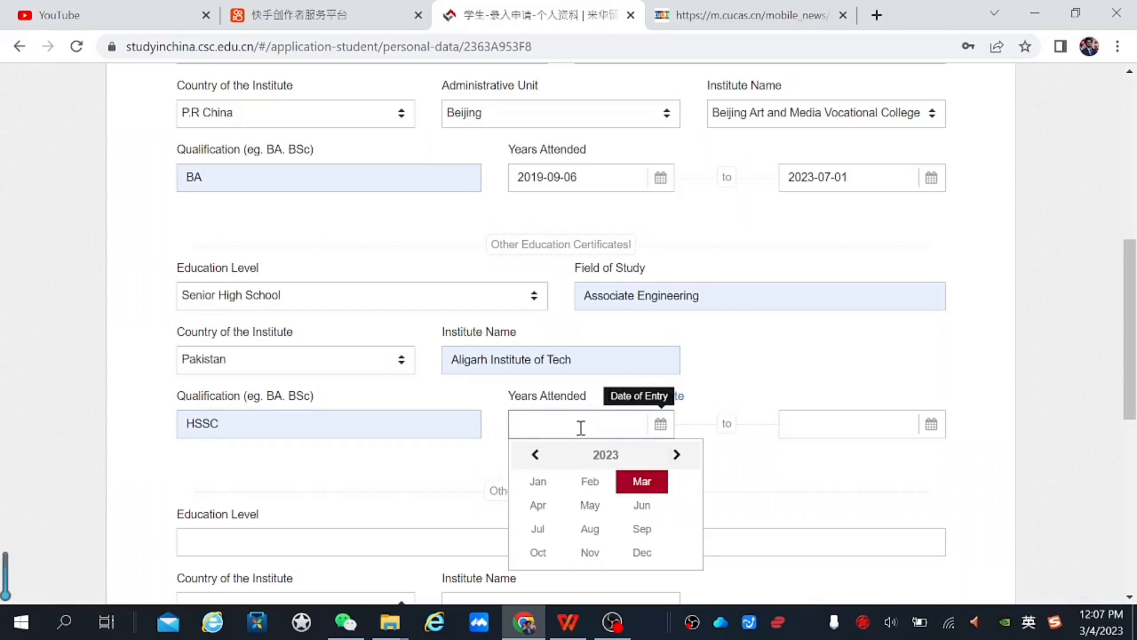
{"action": "double_click", "coordinate": [534, 462]}
{"action": "triple_click", "coordinate": [535, 463]}
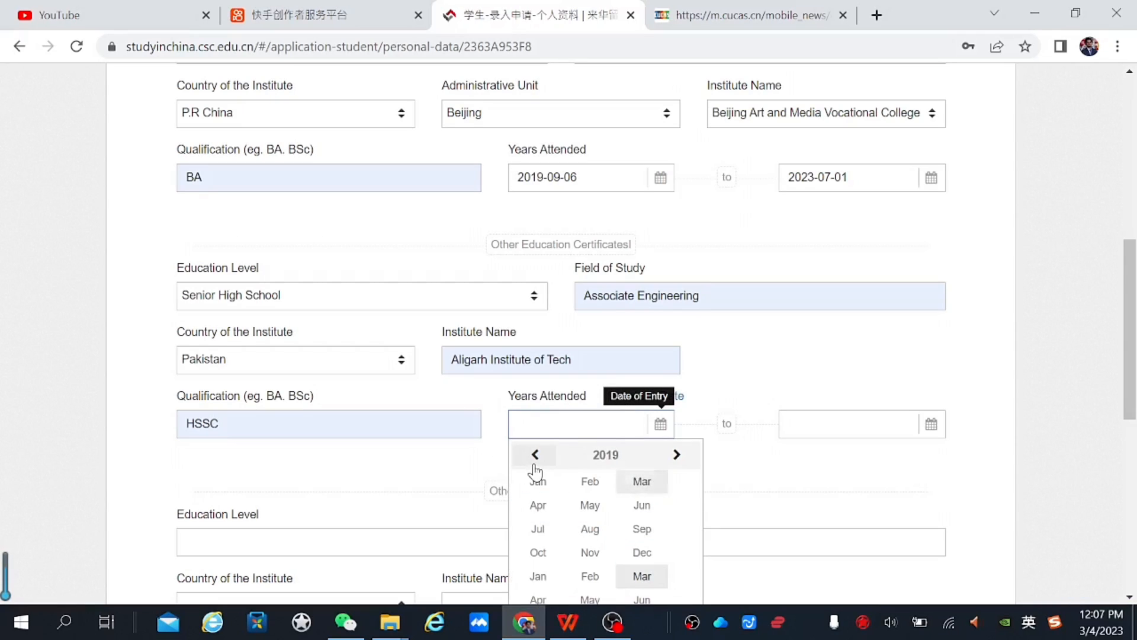
{"action": "triple_click", "coordinate": [534, 462]}
{"action": "left_click", "coordinate": [534, 462]}
{"action": "left_click", "coordinate": [535, 455]}
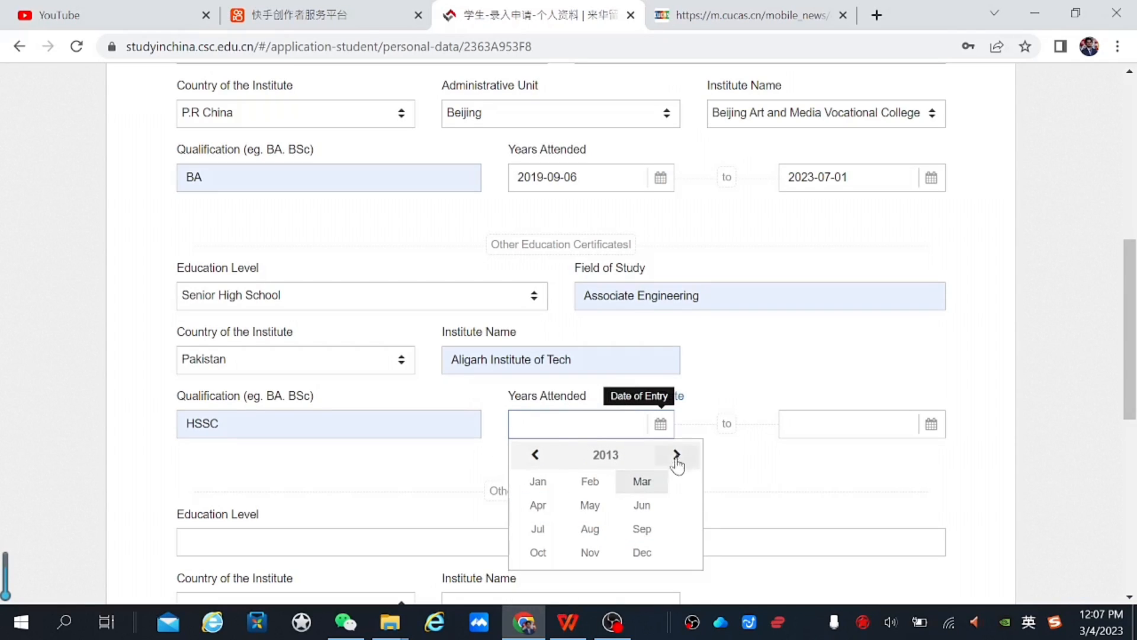
{"action": "left_click", "coordinate": [676, 455]}
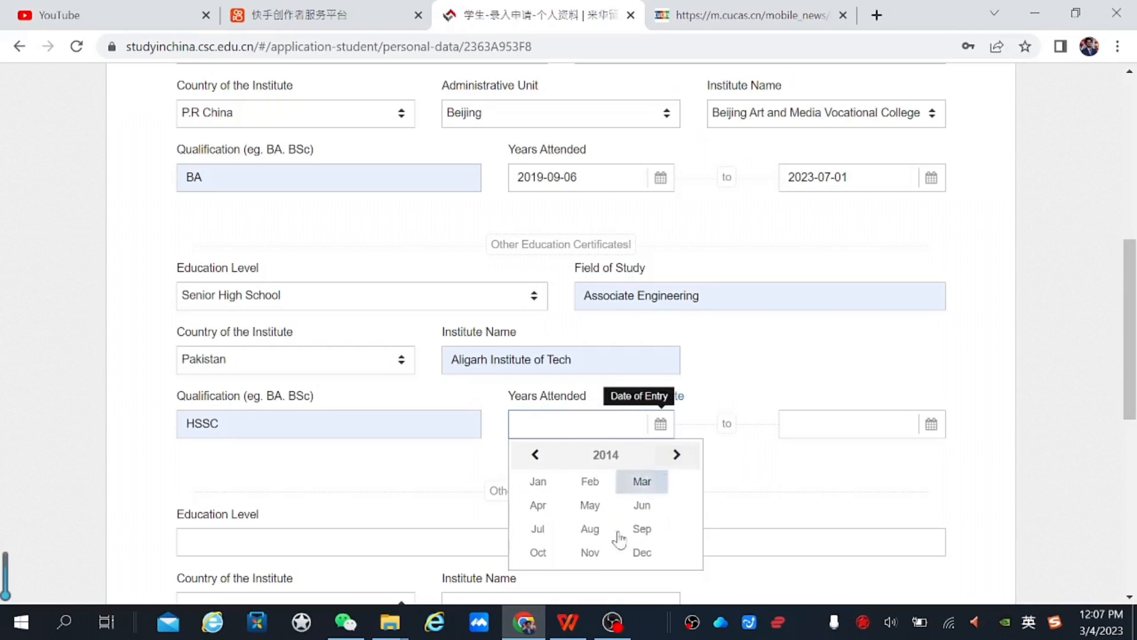
{"action": "left_click", "coordinate": [653, 484]}
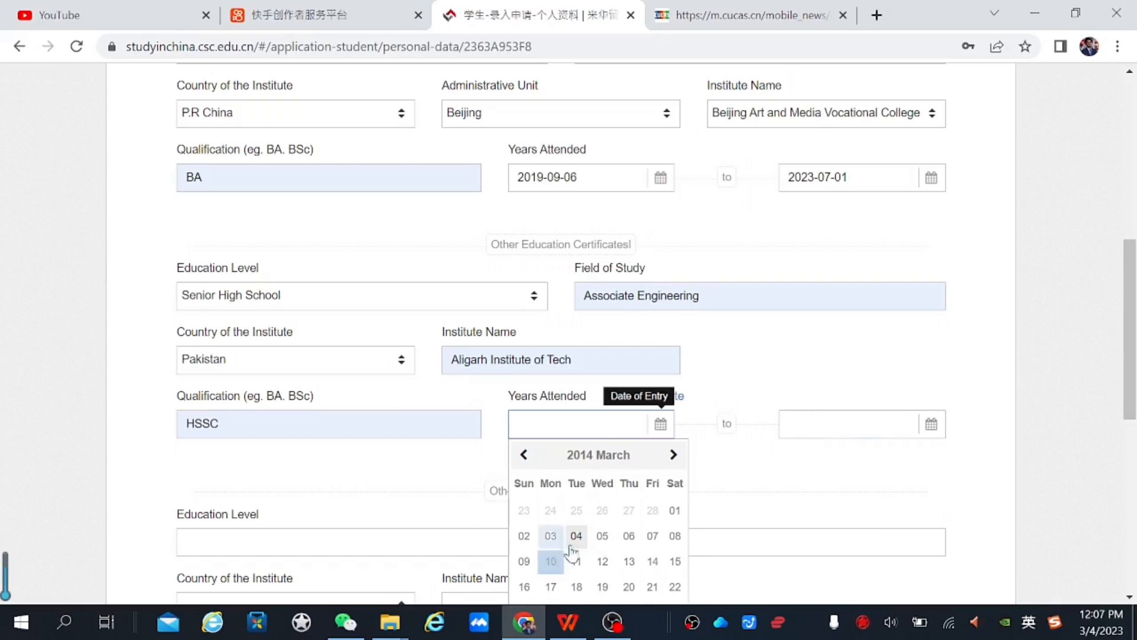
{"action": "left_click", "coordinate": [602, 536]}
Set the completion date to 2017-08-09
{"action": "left_click", "coordinate": [862, 430]}
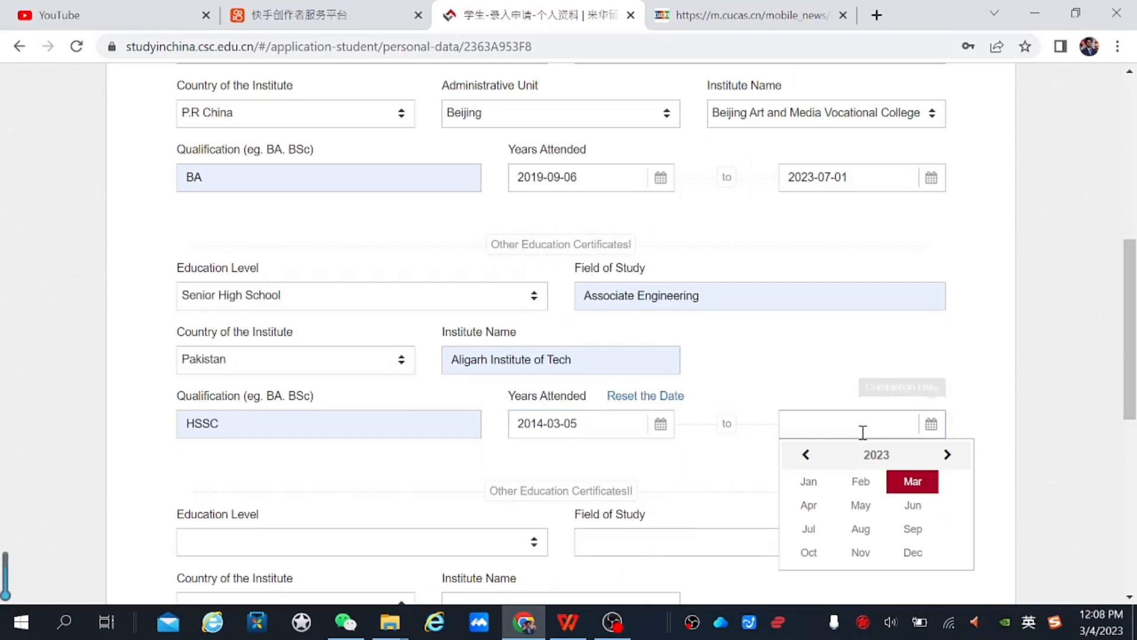
{"action": "left_click", "coordinate": [814, 456]}
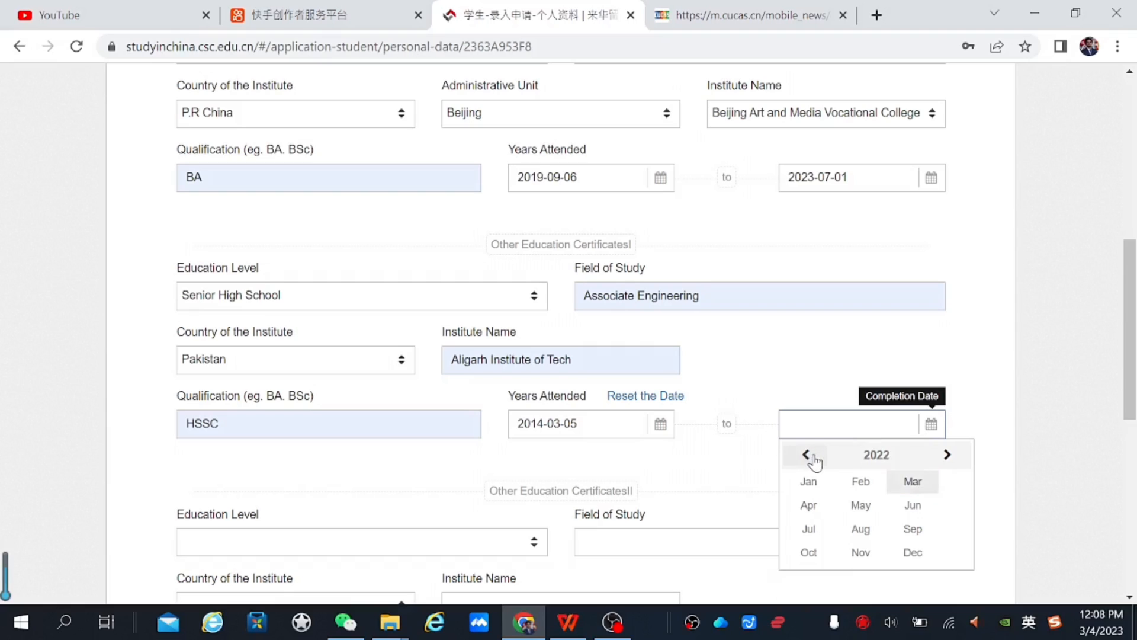
{"action": "left_click", "coordinate": [814, 456]}
{"action": "left_click", "coordinate": [814, 456]}
{"action": "left_click", "coordinate": [814, 456]}
{"action": "left_click", "coordinate": [814, 456]}
{"action": "left_click", "coordinate": [814, 456]}
{"action": "left_click", "coordinate": [867, 536]}
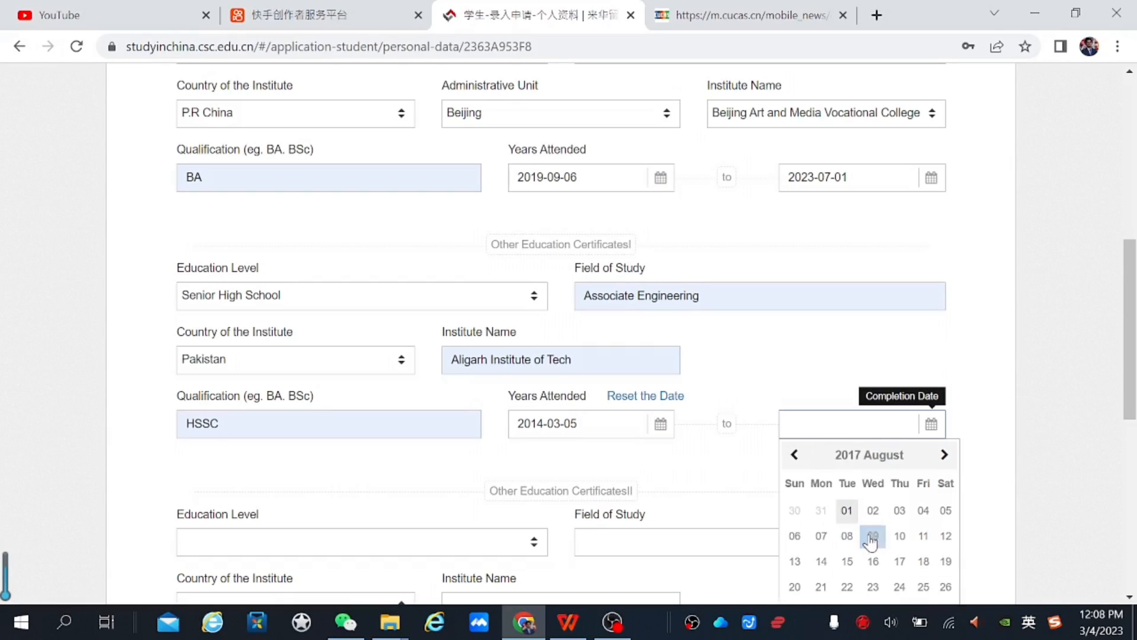
{"action": "left_click", "coordinate": [870, 539]}
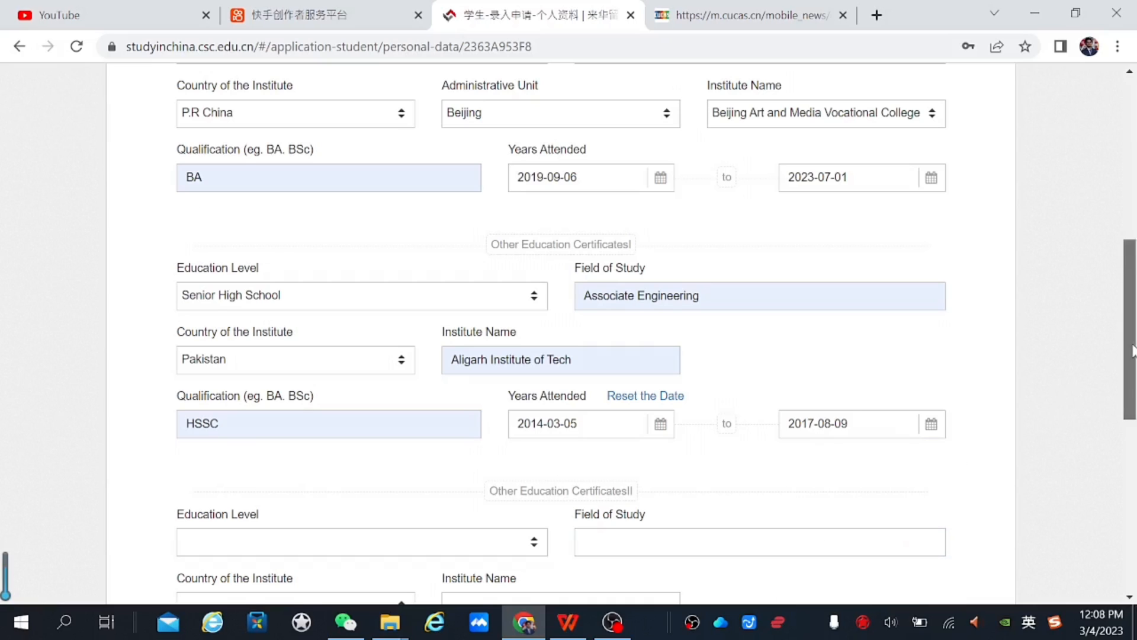
{"action": "left_click_drag", "start_coordinate": [1133, 350], "coordinate": [1135, 422]}
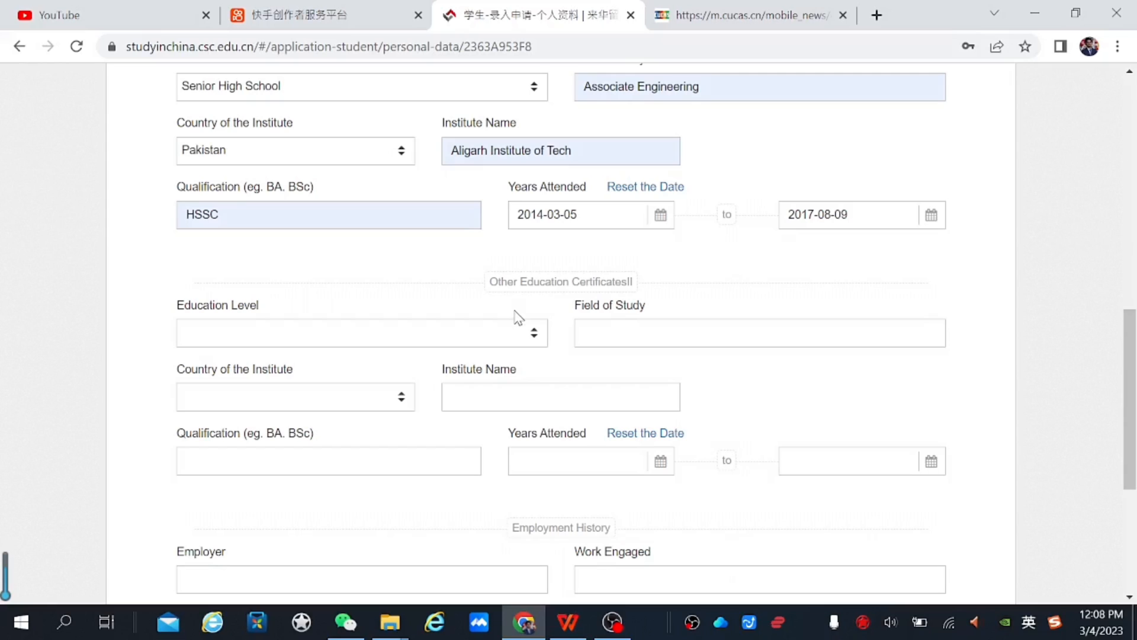
Set the education level to Other and the field of study to Engish Language
{"action": "left_click", "coordinate": [470, 345]}
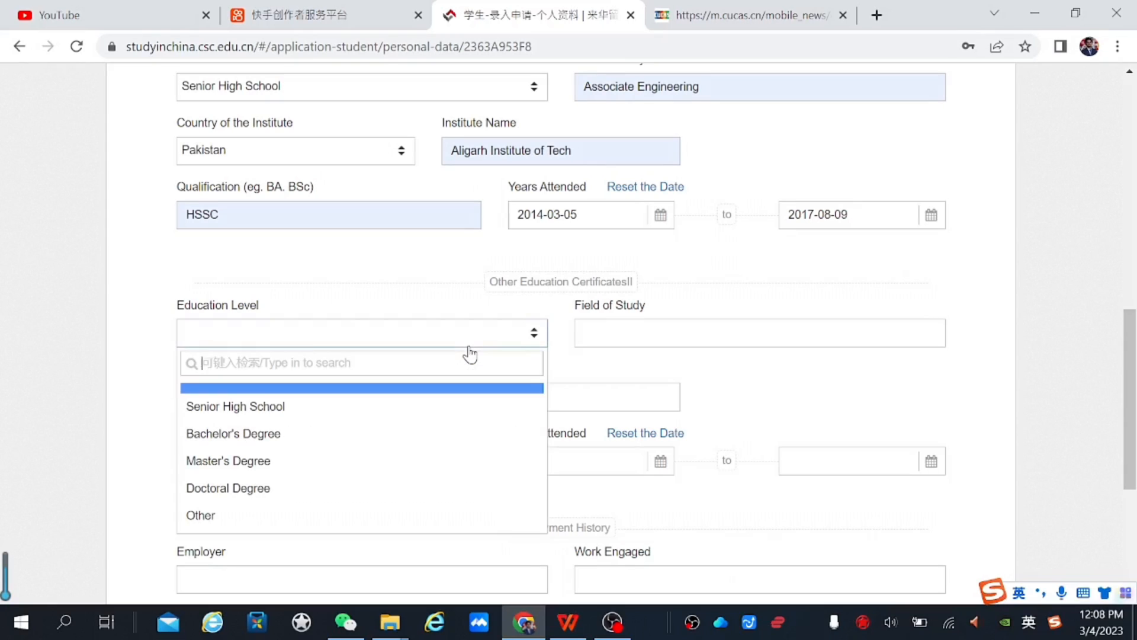
{"action": "left_click", "coordinate": [324, 514]}
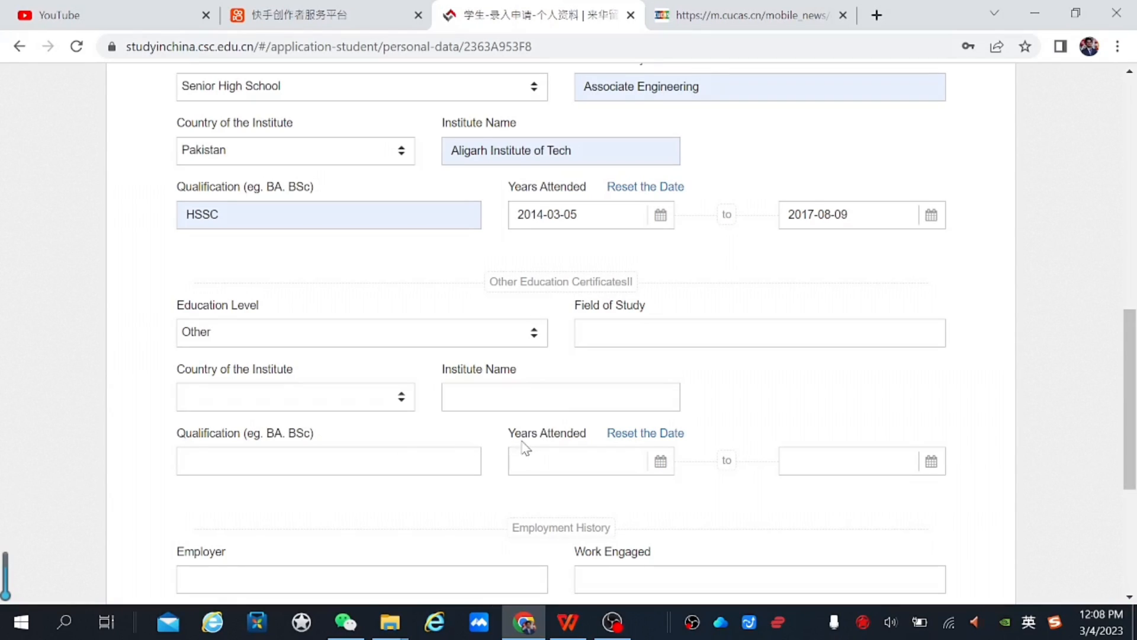
{"action": "left_click", "coordinate": [720, 339]}
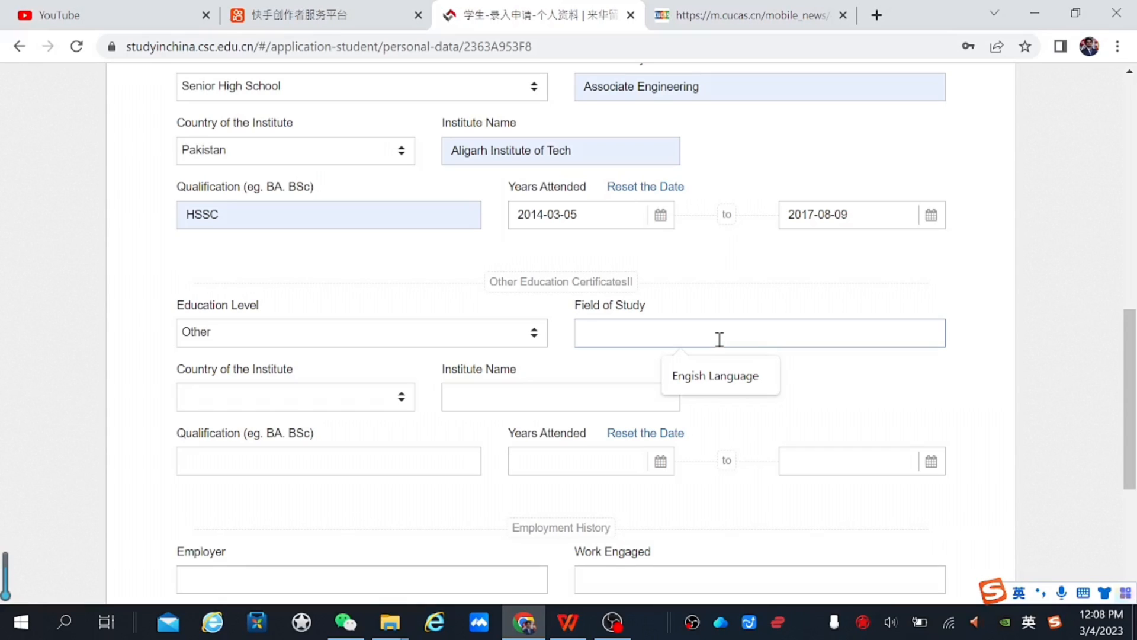
{"action": "left_click", "coordinate": [714, 376]}
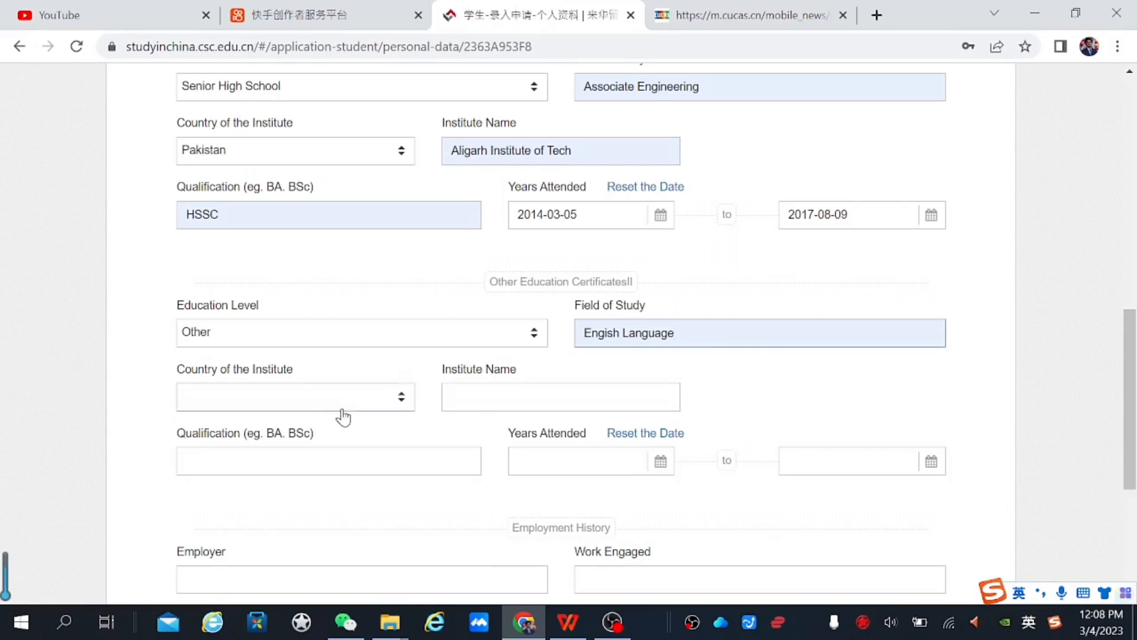
{"action": "left_click", "coordinate": [406, 406]}
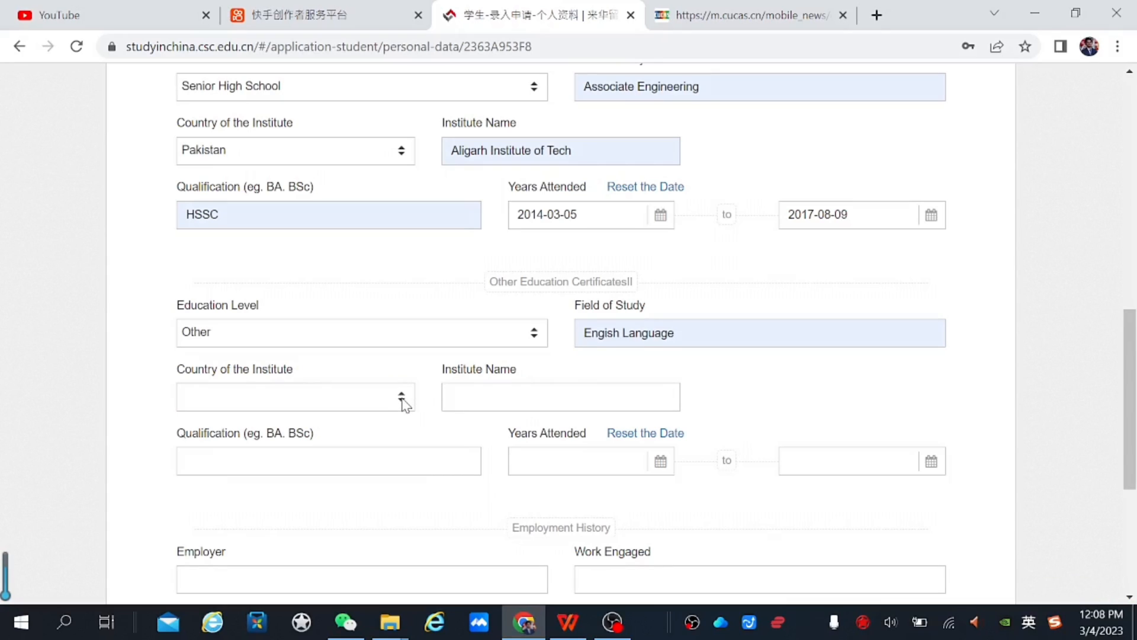
Set the country to Pakistan and the institute to Domino Learning Centre
{"action": "left_click", "coordinate": [405, 406]}
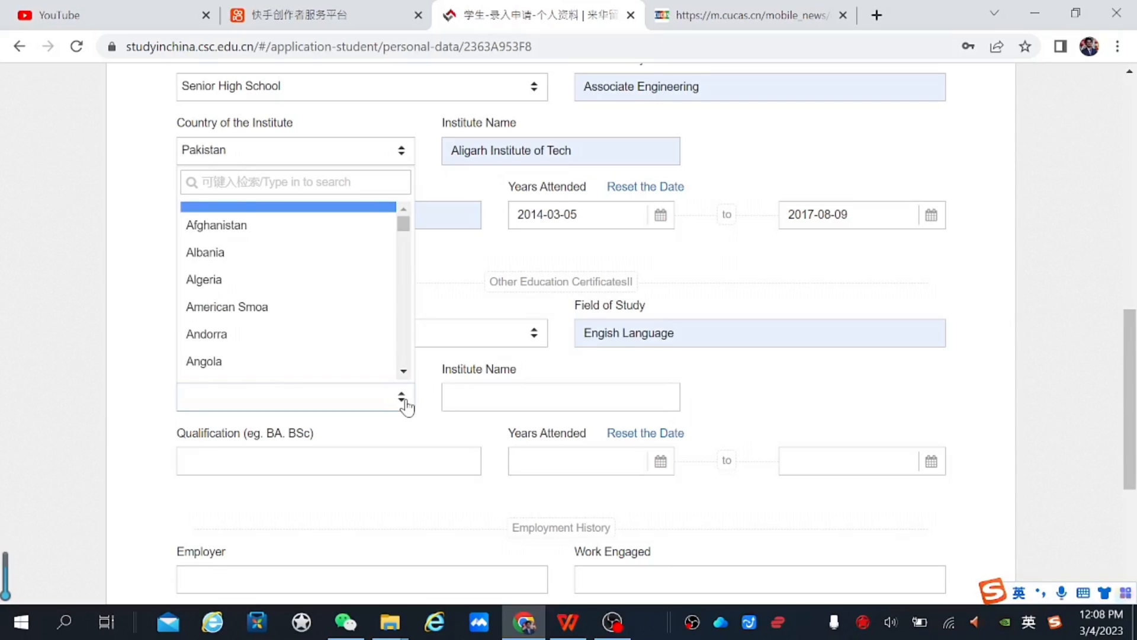
{"action": "type", "text": "pak"}
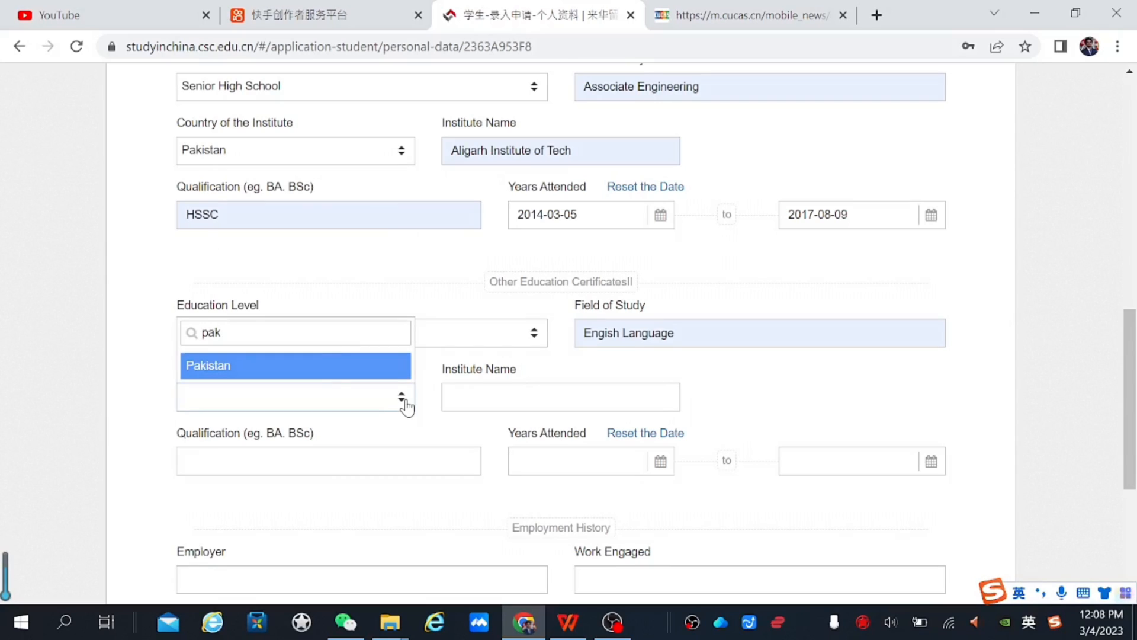
{"action": "left_click", "coordinate": [331, 366]}
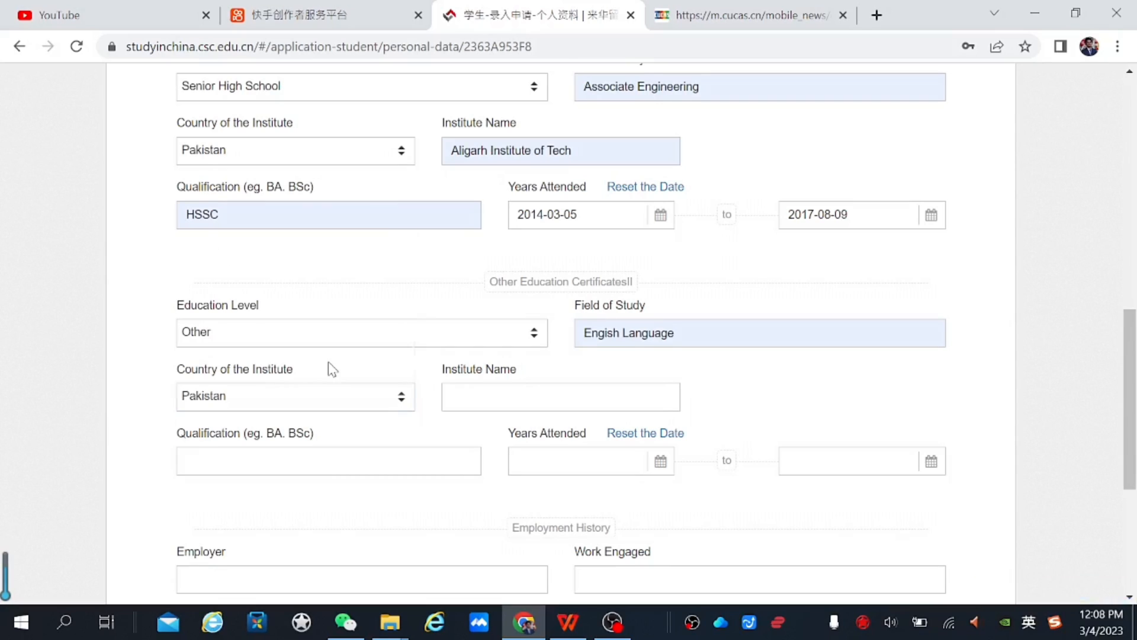
{"action": "left_click", "coordinate": [520, 402]}
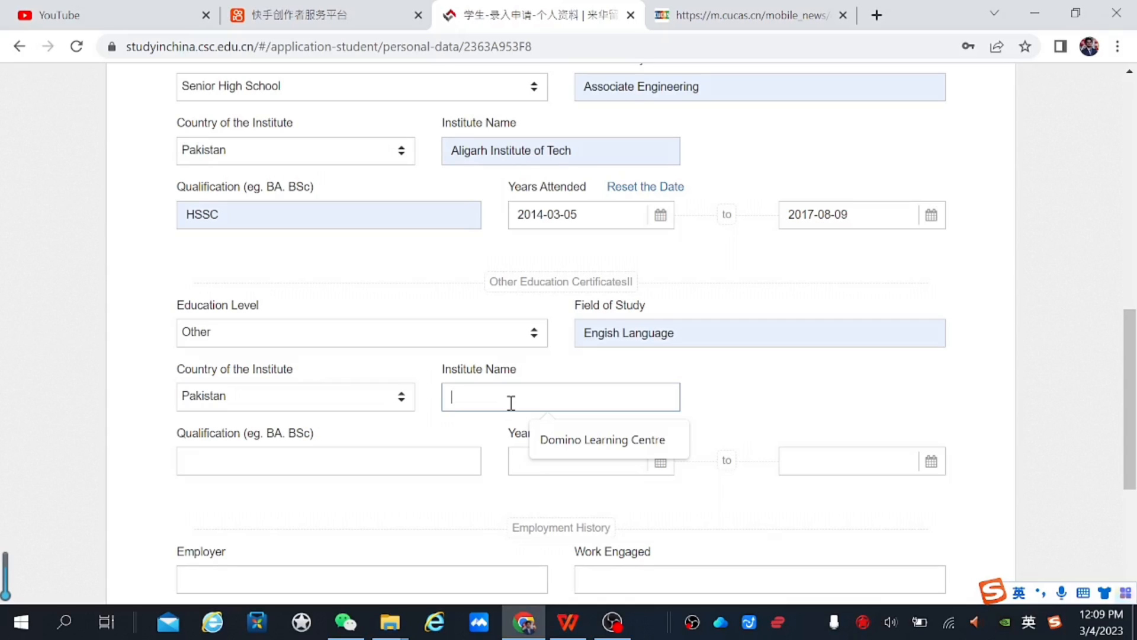
{"action": "left_click", "coordinate": [536, 425]}
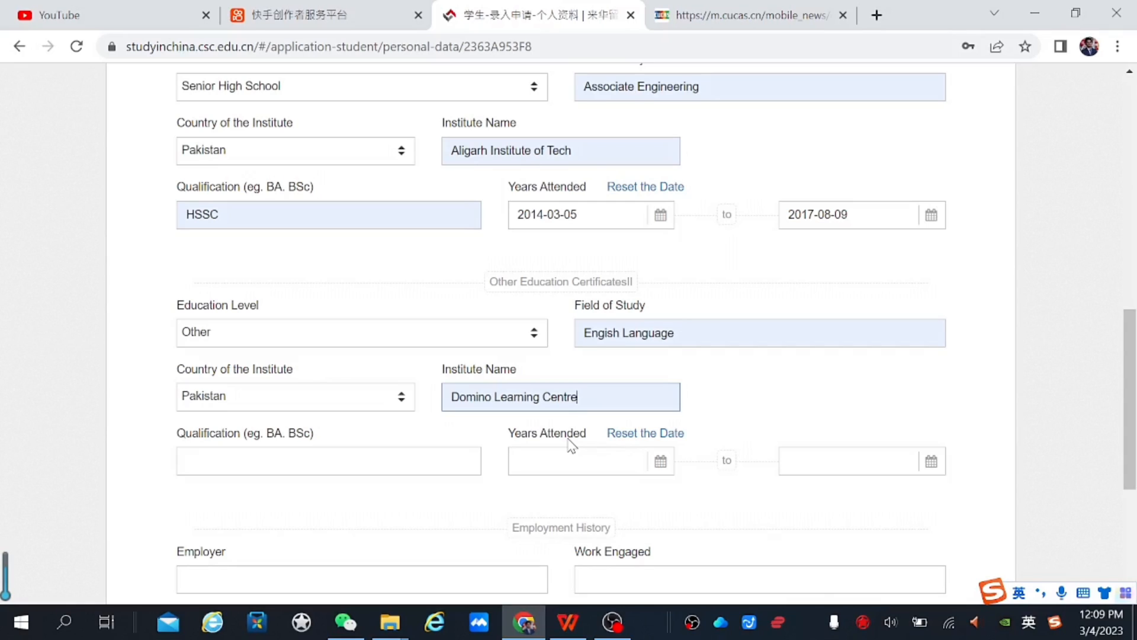
{"action": "left_click", "coordinate": [437, 459]}
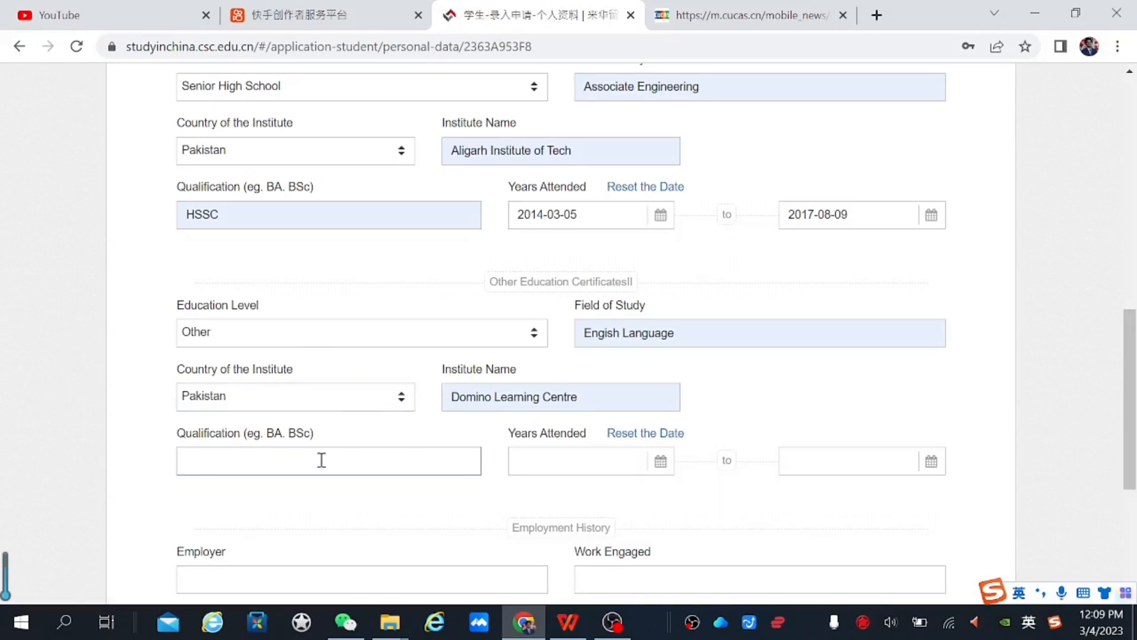
Enter qualification 'tefol' and set the start date to 2017-12-07
{"action": "type", "text": "tefol"}
{"action": "left_click", "coordinate": [553, 468]}
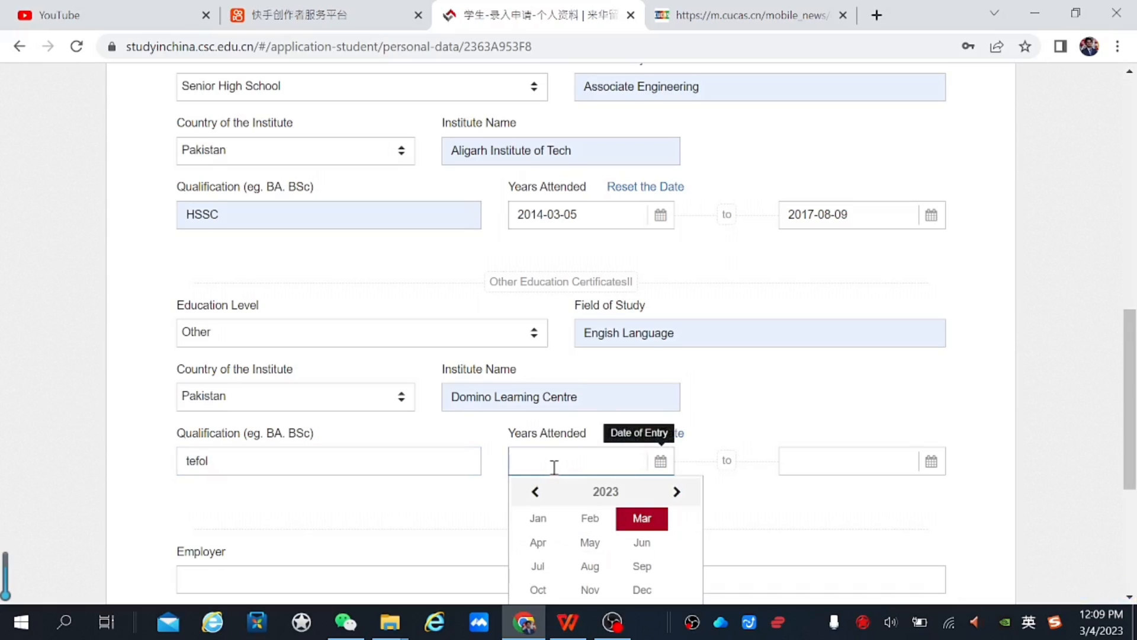
{"action": "left_click", "coordinate": [533, 494]}
{"action": "left_click", "coordinate": [533, 495]}
{"action": "left_click", "coordinate": [533, 495]}
{"action": "left_click", "coordinate": [533, 495]}
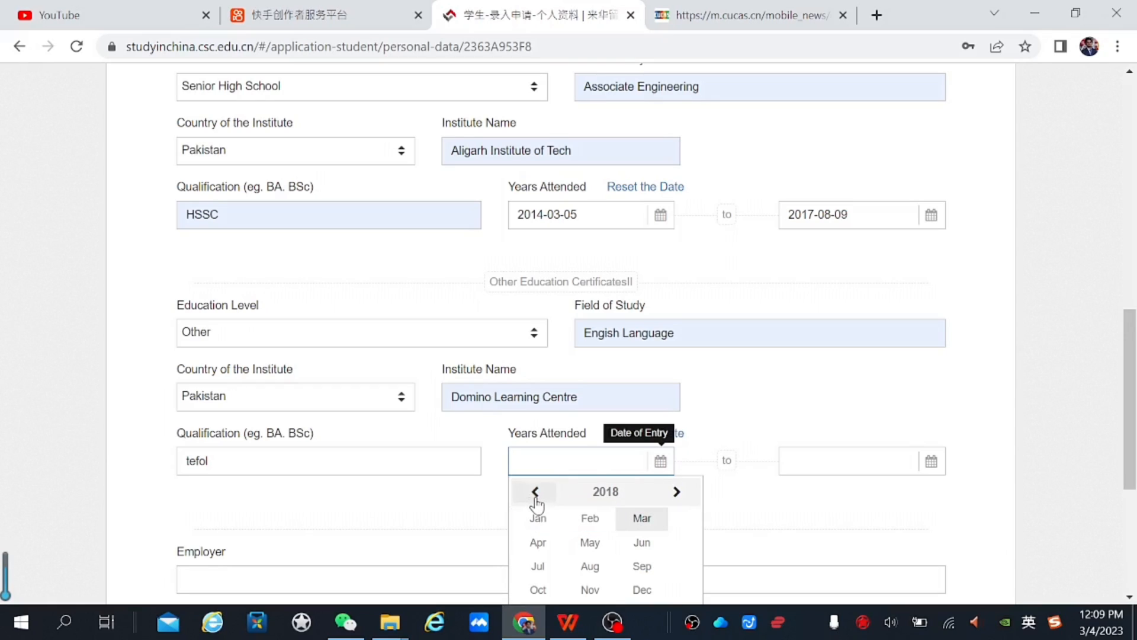
{"action": "left_click", "coordinate": [535, 495]}
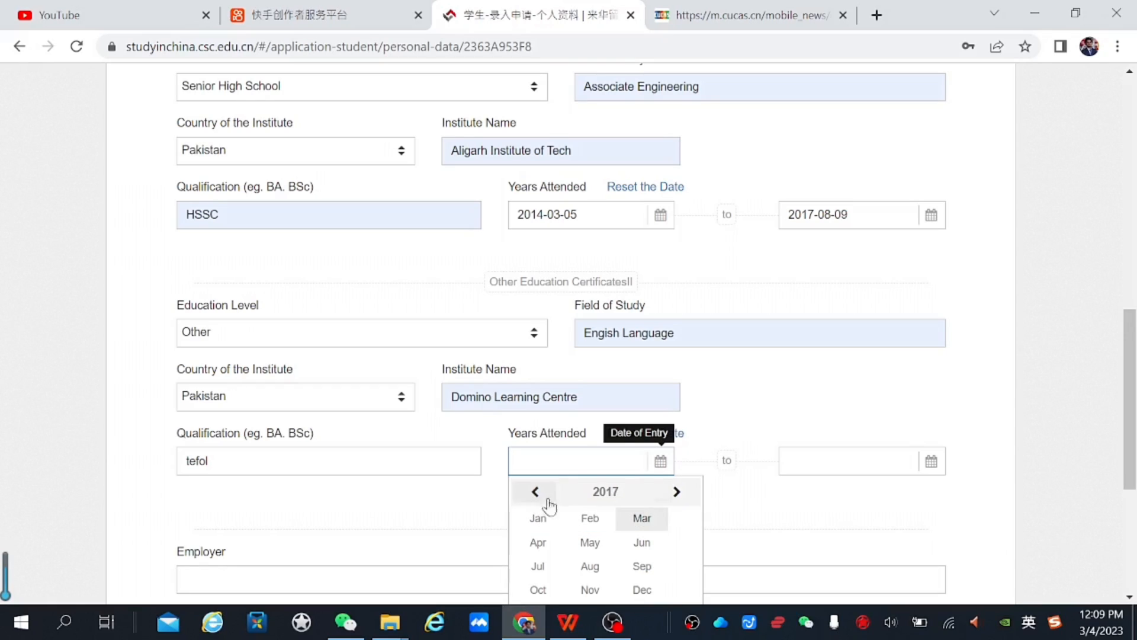
{"action": "left_click", "coordinate": [643, 591]}
{"action": "left_click", "coordinate": [628, 572]}
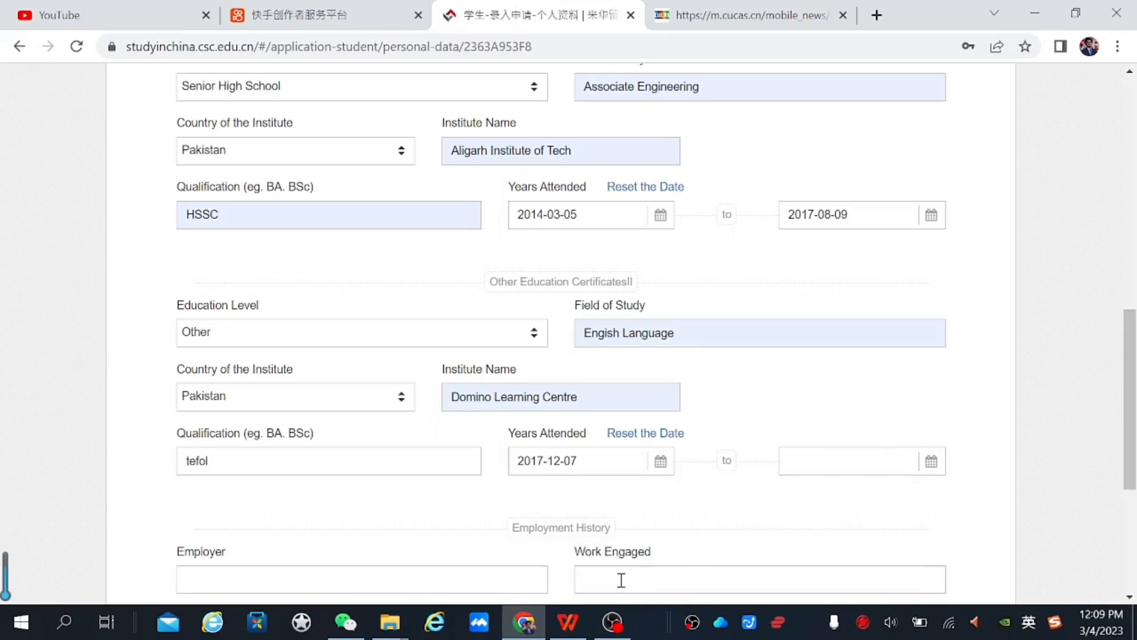
Set the completion date to 2018-12-13
{"action": "left_click", "coordinate": [901, 464]}
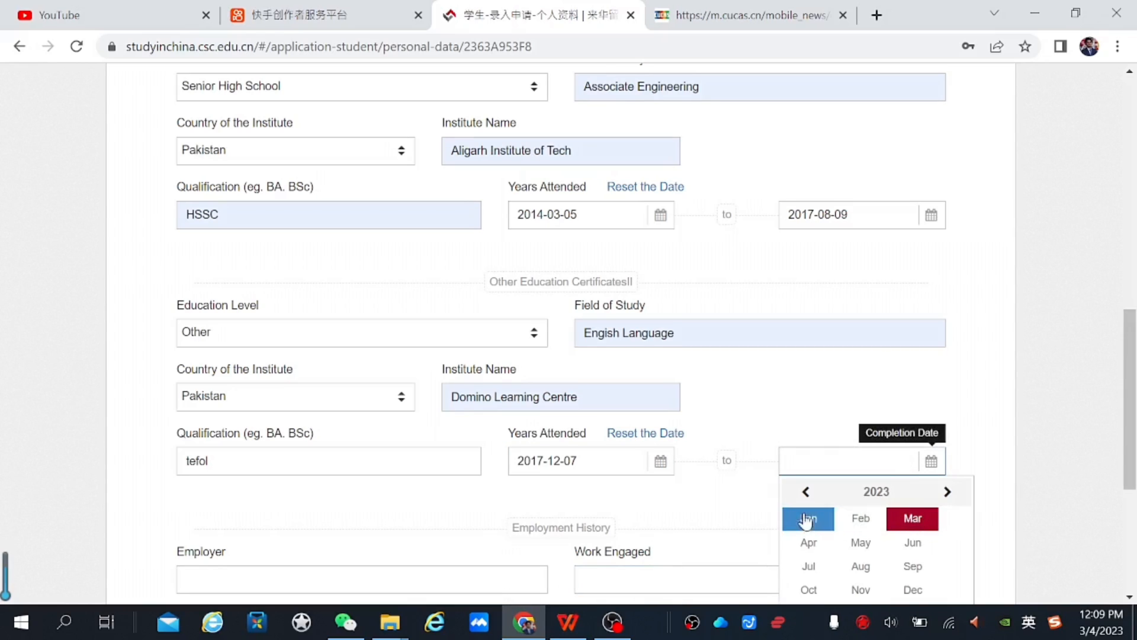
{"action": "left_click", "coordinate": [806, 493]}
{"action": "left_click", "coordinate": [806, 493]}
{"action": "left_click", "coordinate": [806, 493]}
{"action": "left_click", "coordinate": [806, 493]}
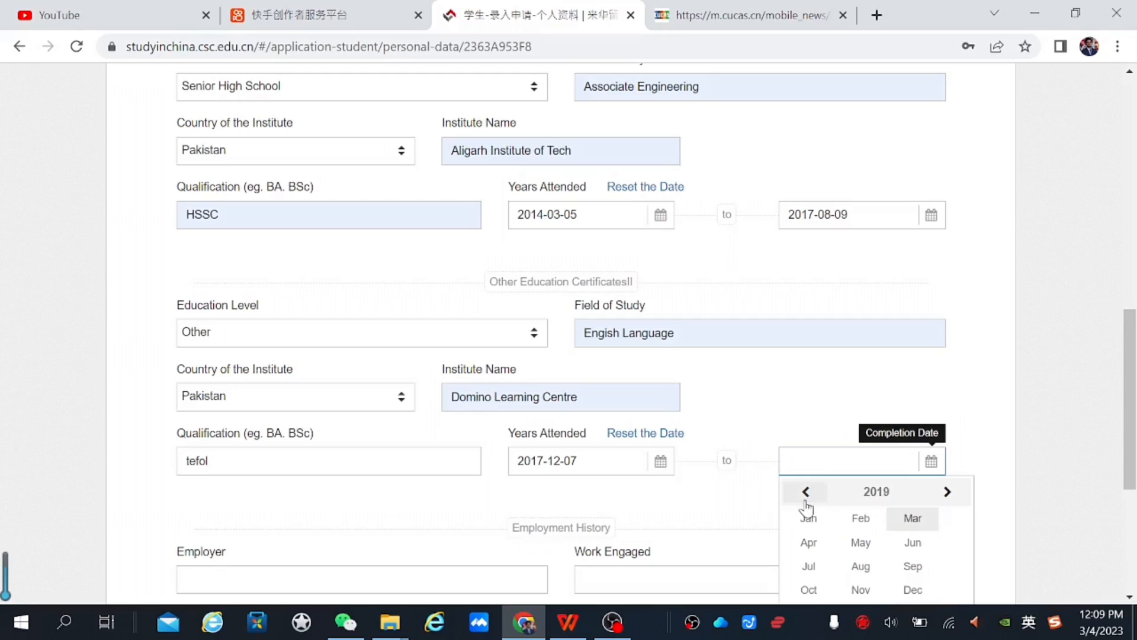
{"action": "left_click", "coordinate": [913, 590]}
{"action": "left_click", "coordinate": [907, 596]}
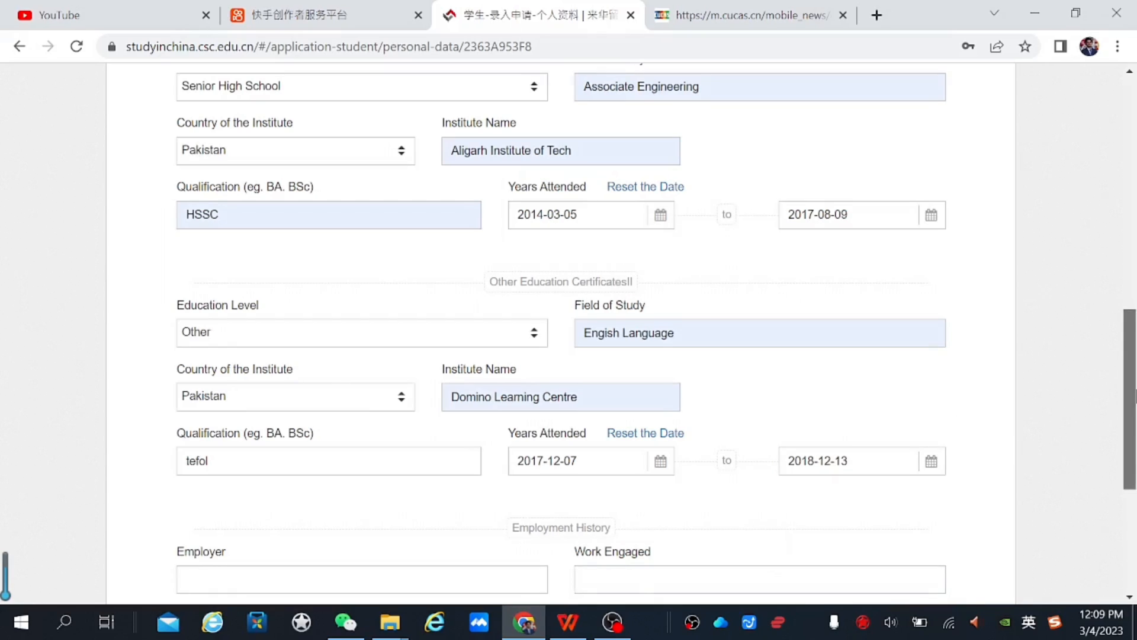
{"action": "left_click_drag", "start_coordinate": [1135, 397], "coordinate": [1134, 455]}
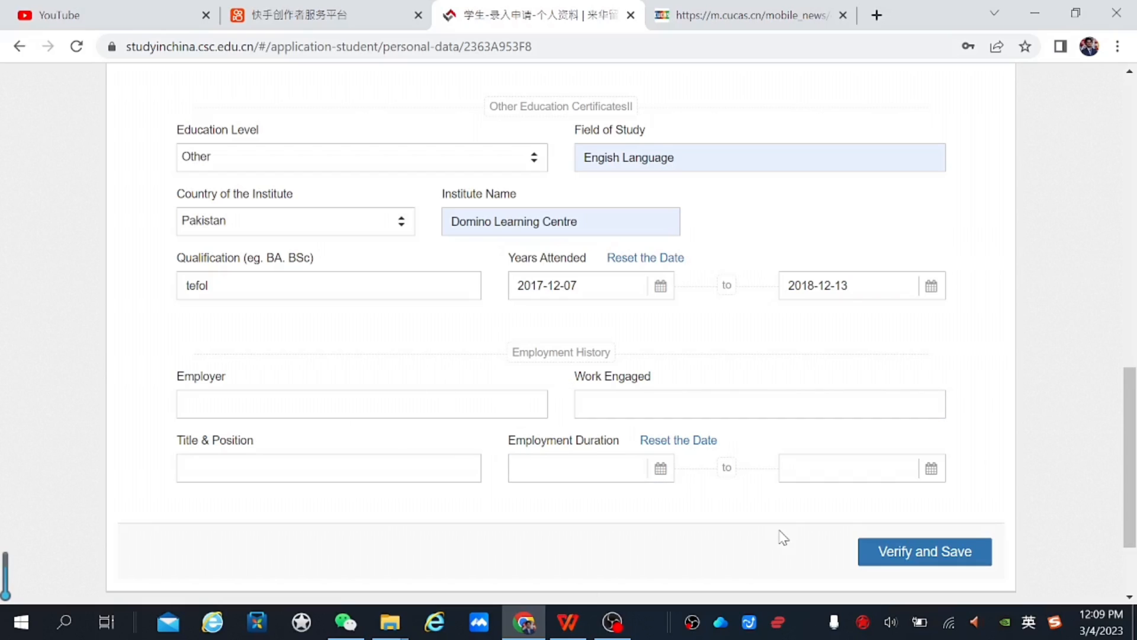
Verify and save the Education and Employment History section
{"action": "left_click", "coordinate": [930, 549]}
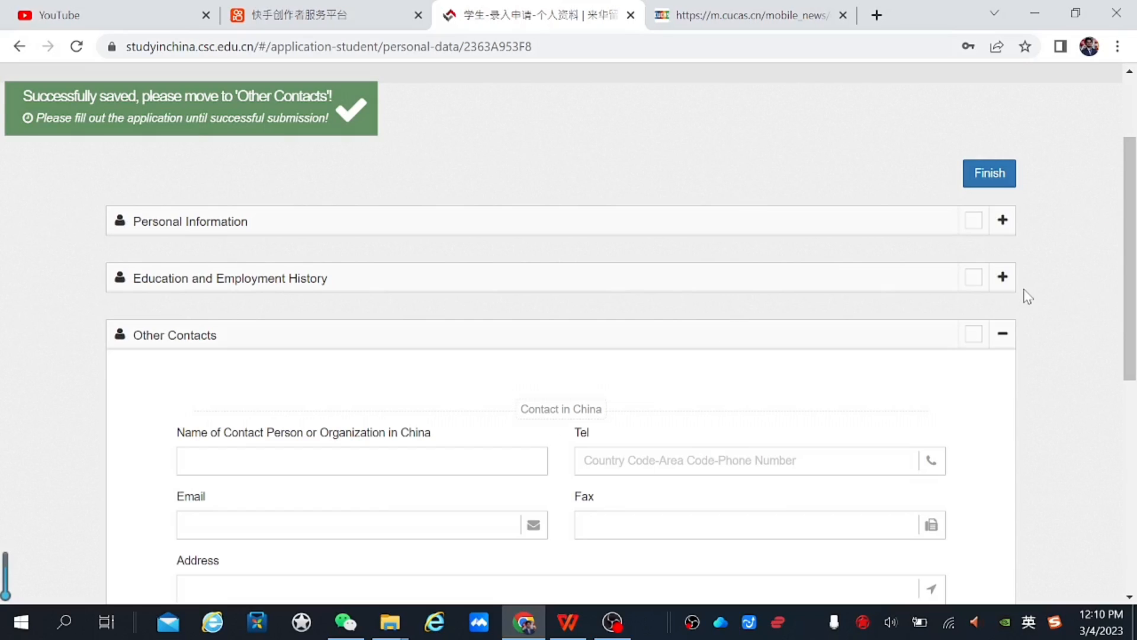
Fill the China contact's name, telephone number and e-mail from saved entries
{"action": "left_click_drag", "start_coordinate": [1134, 329], "coordinate": [1135, 402]}
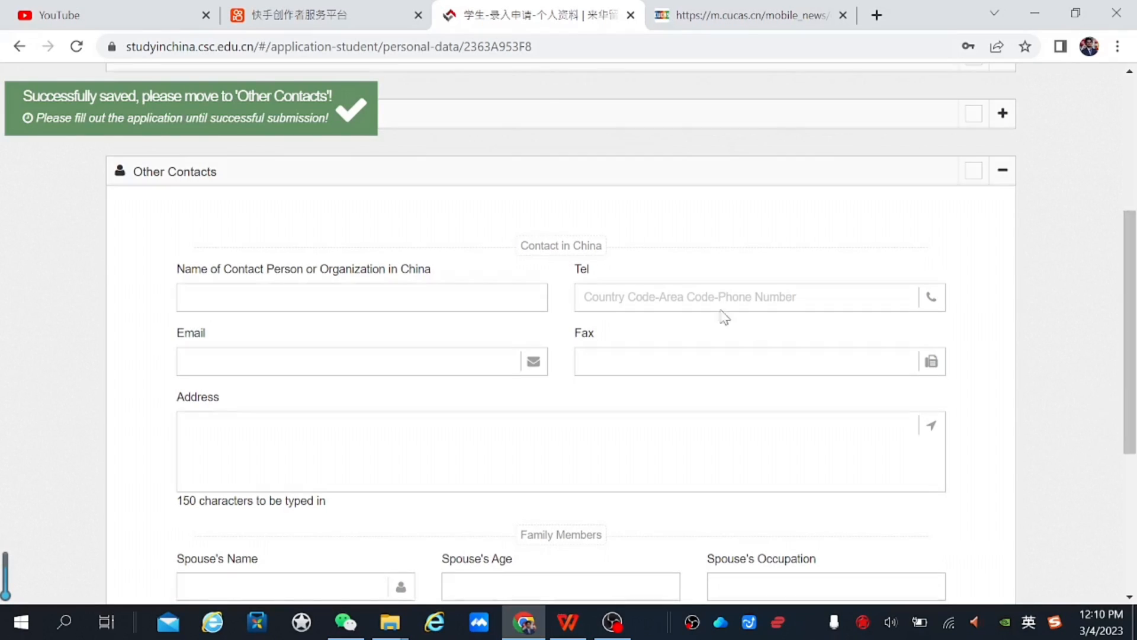
{"action": "left_click", "coordinate": [383, 297]}
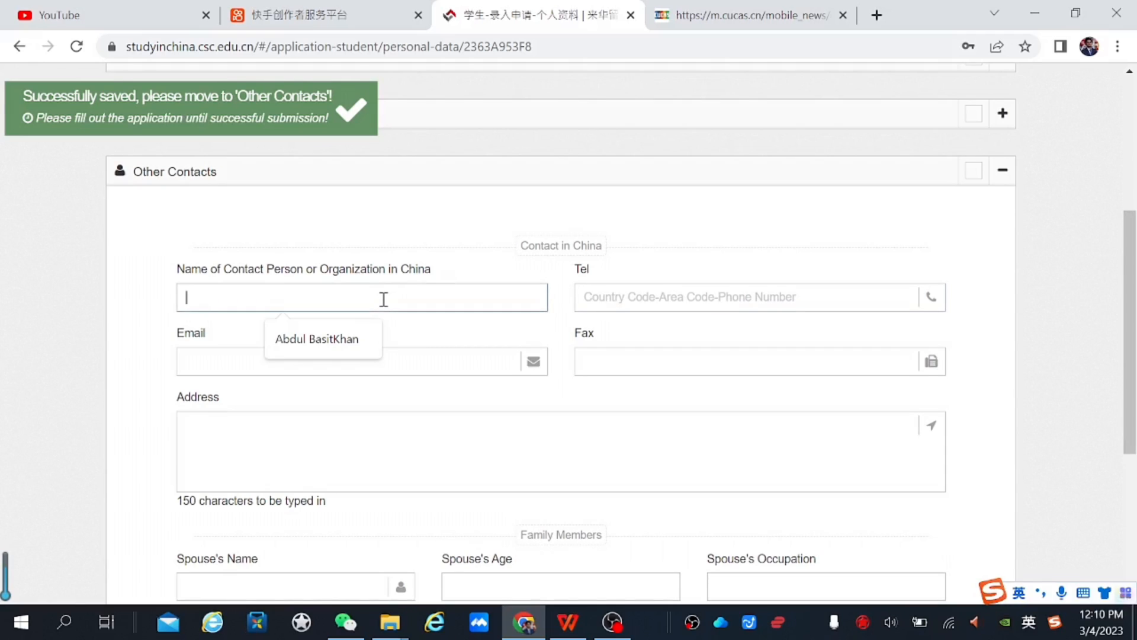
{"action": "left_click", "coordinate": [340, 339]}
{"action": "left_click", "coordinate": [678, 294]}
{"action": "left_click", "coordinate": [678, 338]}
{"action": "left_click", "coordinate": [294, 363]}
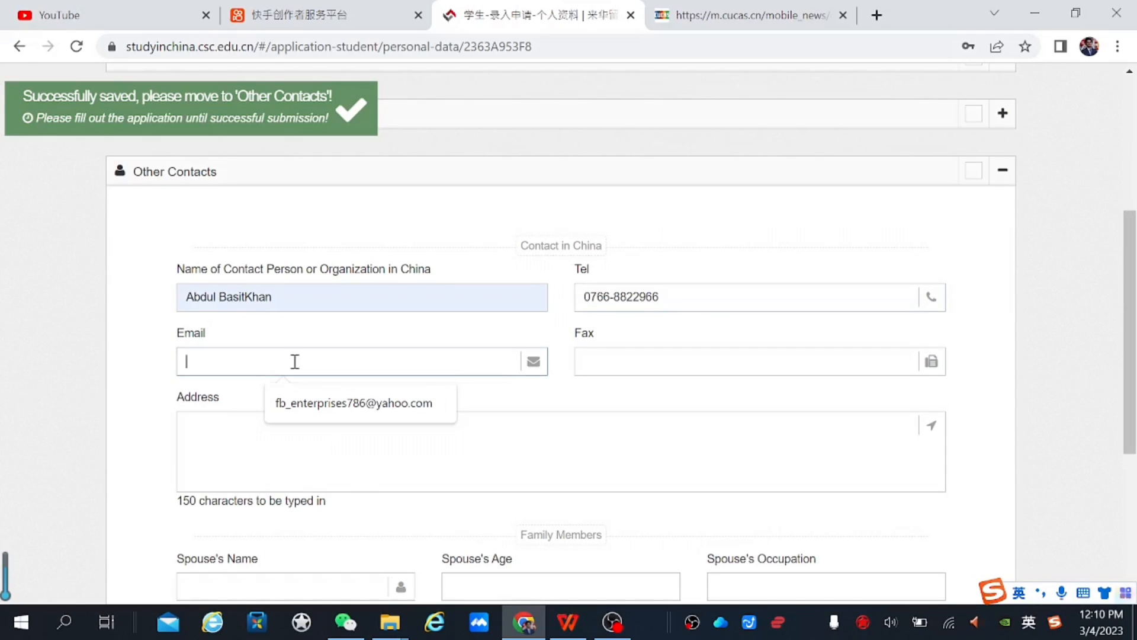
{"action": "left_click", "coordinate": [327, 418]}
{"action": "left_click", "coordinate": [665, 358]}
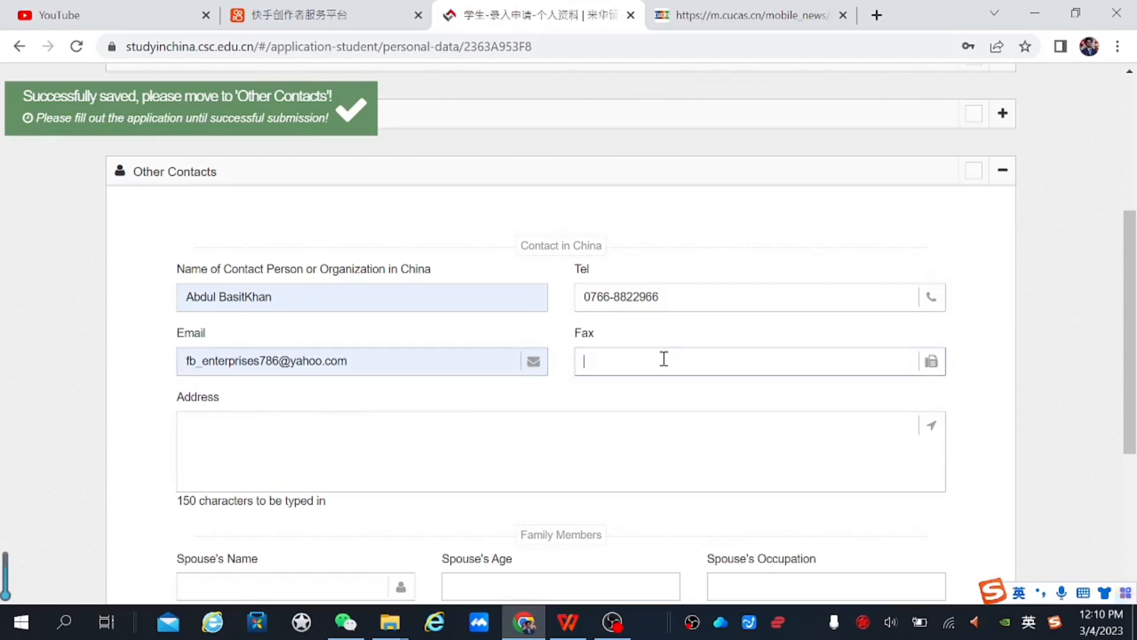
Type the placeholder address 'nnnnxjabxabjcbad' for the contact
{"action": "left_click", "coordinate": [471, 437]}
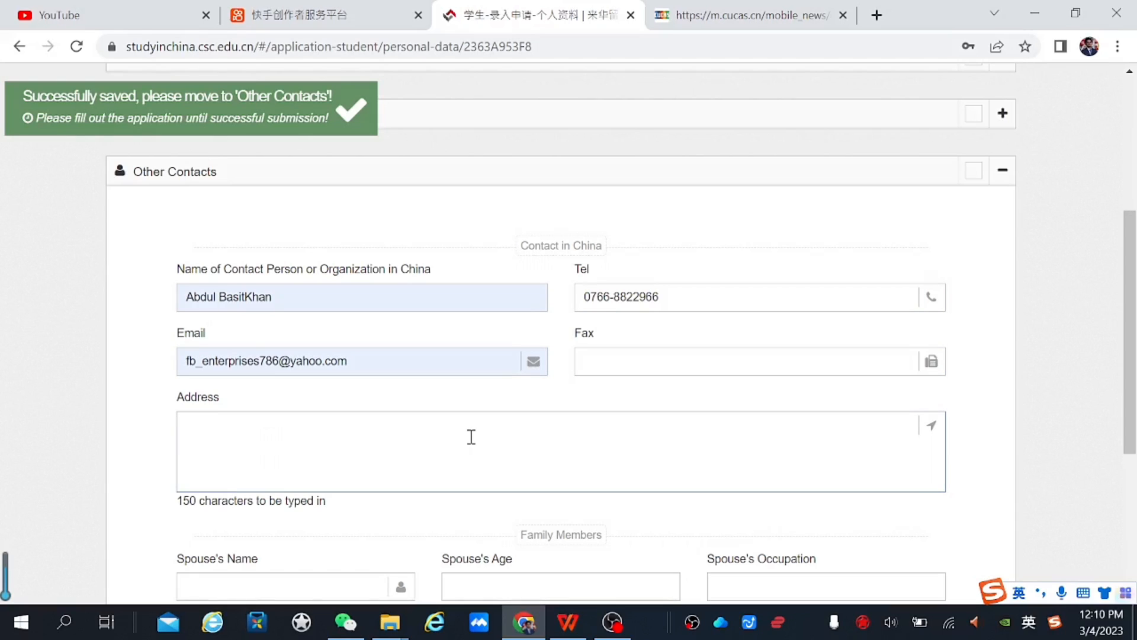
{"action": "type", "text": "nnnnxjabxabjcbad"}
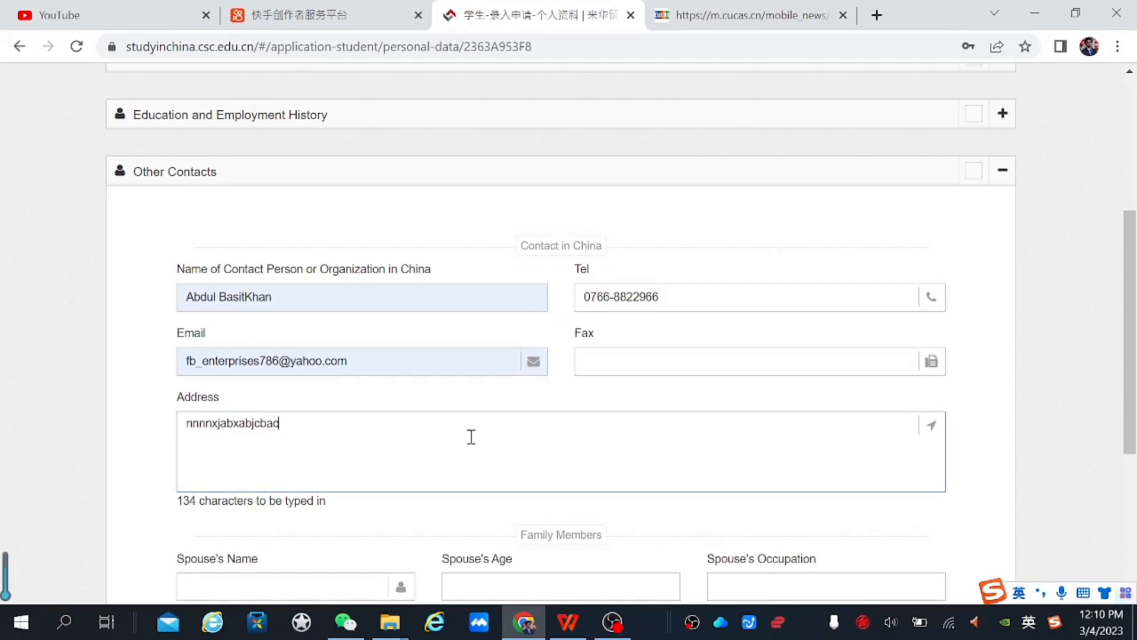
{"action": "scroll", "coordinate": [1132, 332], "scroll_direction": "down", "scroll_amount": 3}
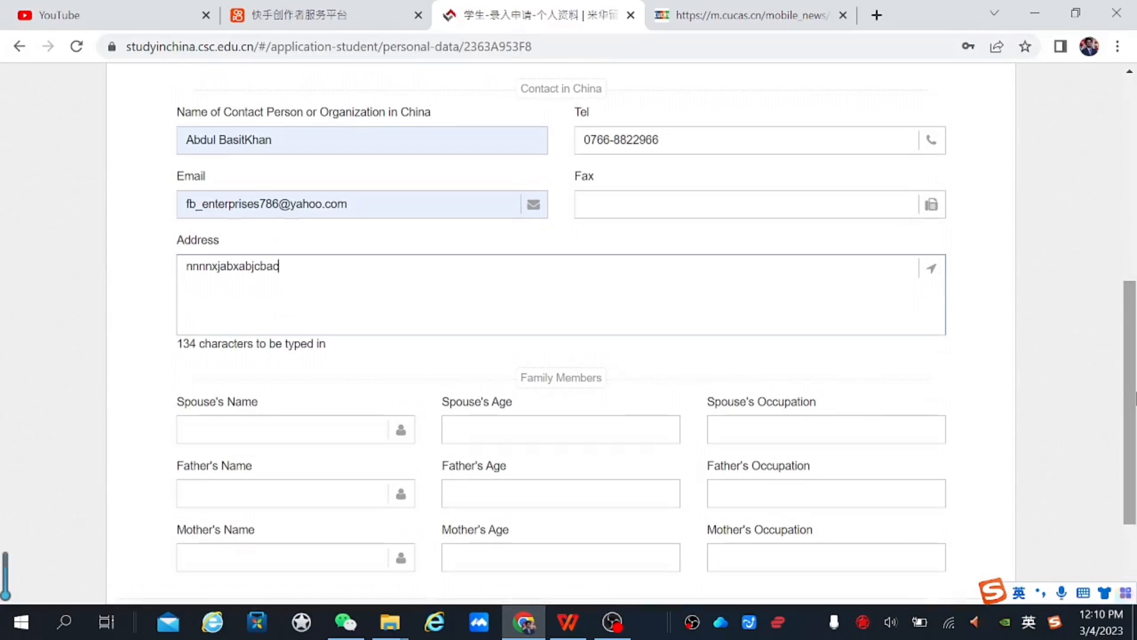
Enter 'sssss' as the spouse's name, then erase it again
{"action": "left_click", "coordinate": [250, 430]}
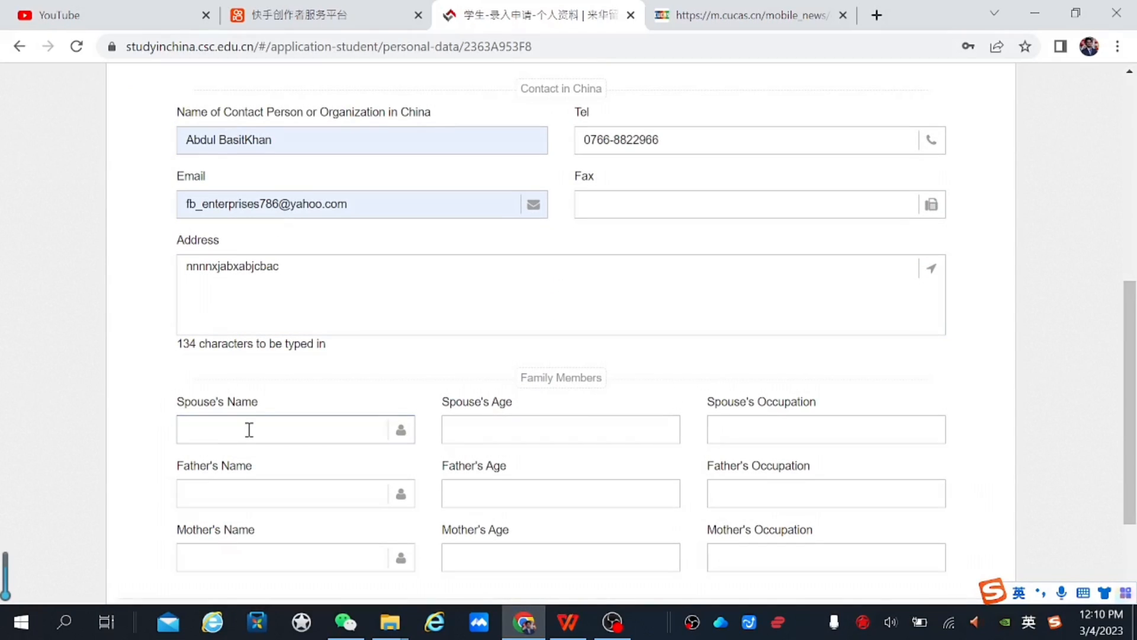
{"action": "type", "text": "sssss"}
{"action": "left_click", "coordinate": [572, 453]}
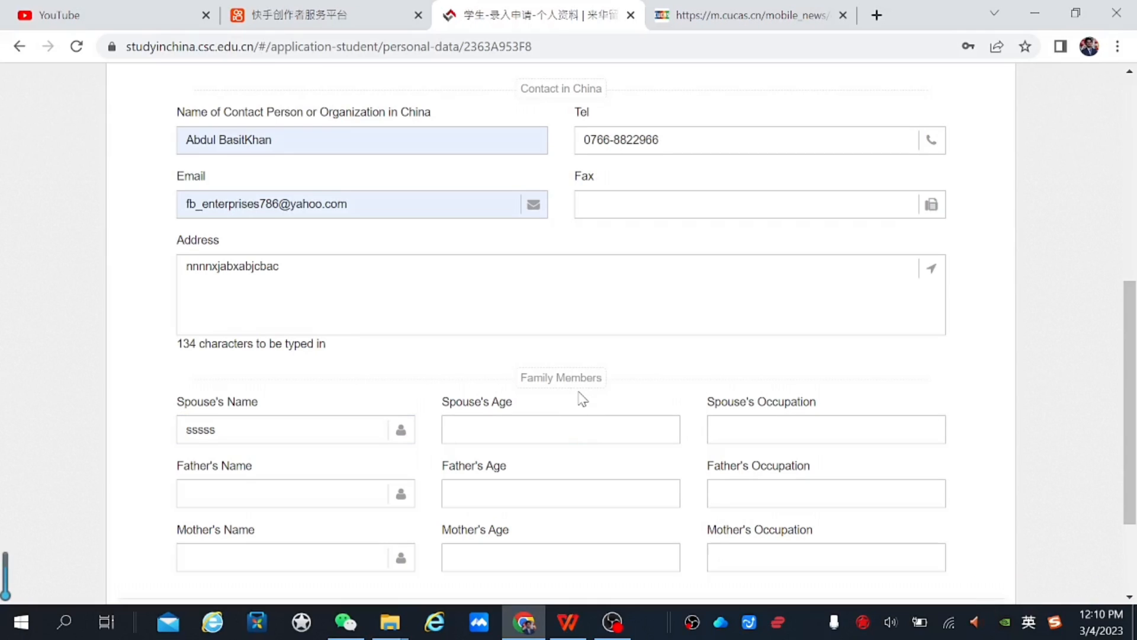
{"action": "left_click", "coordinate": [562, 433]}
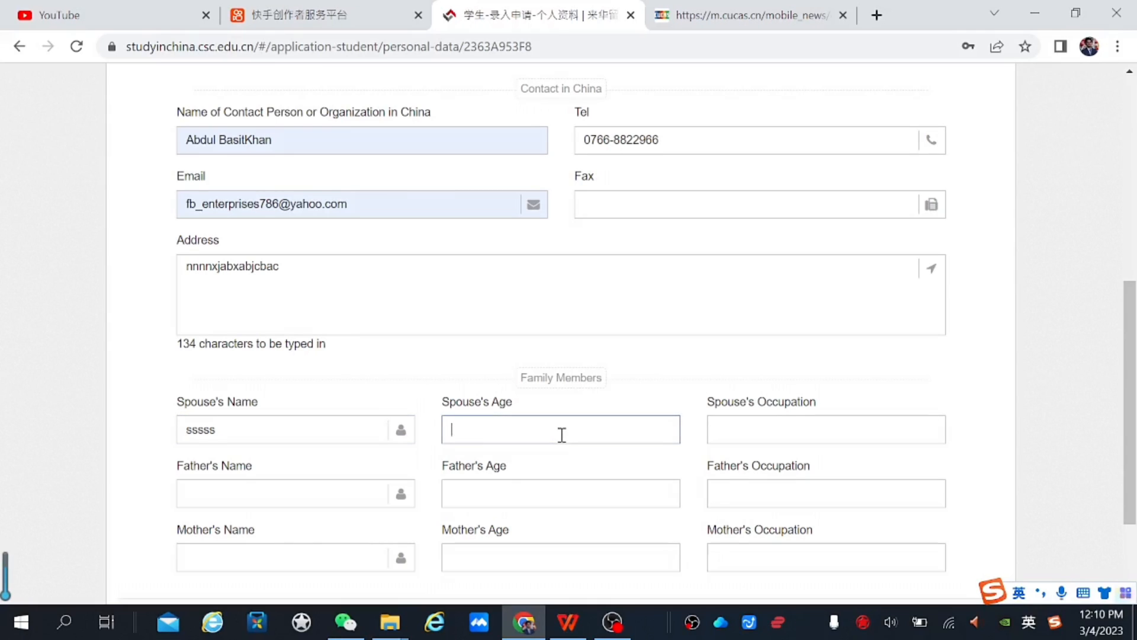
{"action": "left_click", "coordinate": [231, 431]}
{"action": "key", "text": "BackSpace"}
{"action": "key", "text": "BackSpace"}
{"action": "key", "text": "BackSpace"}
{"action": "key", "text": "BackSpace"}
{"action": "key", "text": "BackSpace"}
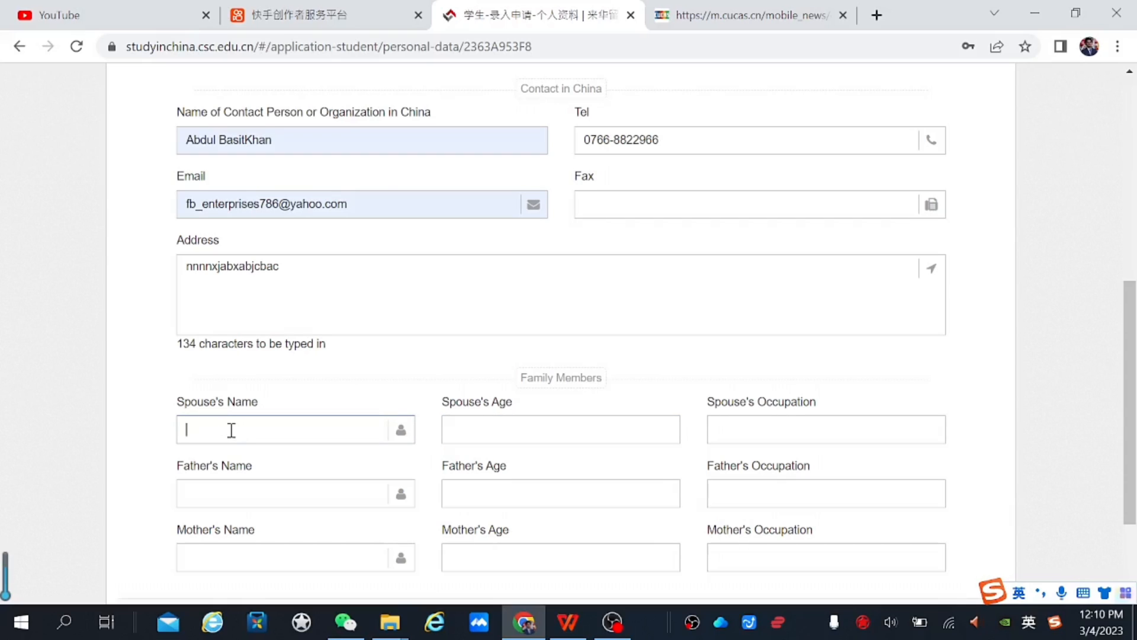
{"action": "scroll", "coordinate": [1131, 403], "scroll_direction": "down", "scroll_amount": 3}
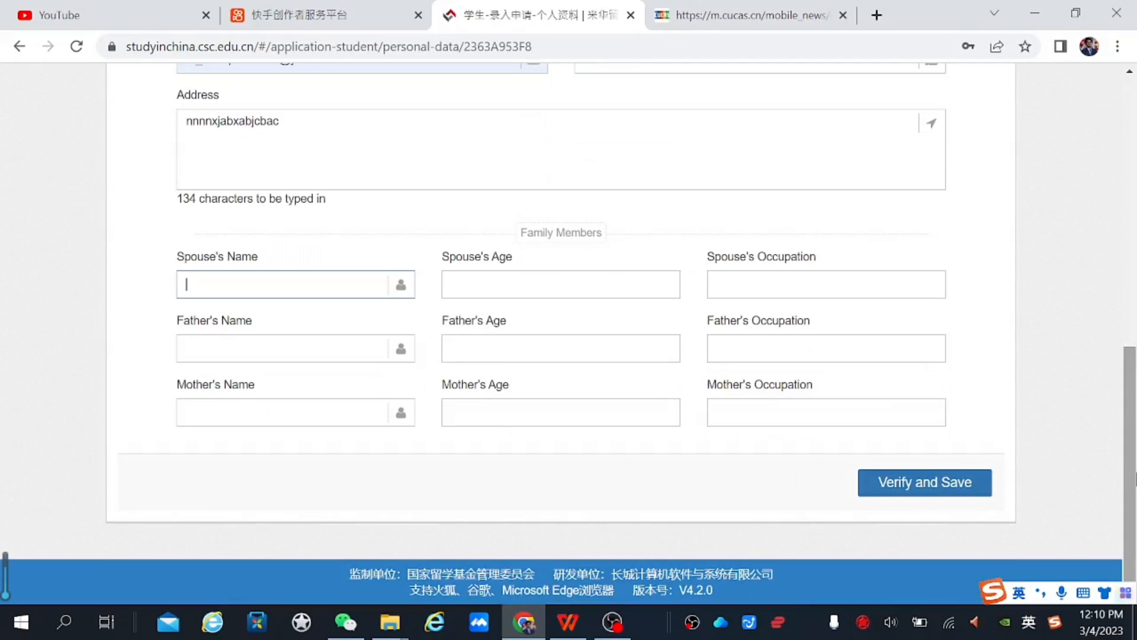
Save the other contacts, finish the personal details and open the Type B application list
{"action": "left_click", "coordinate": [935, 481]}
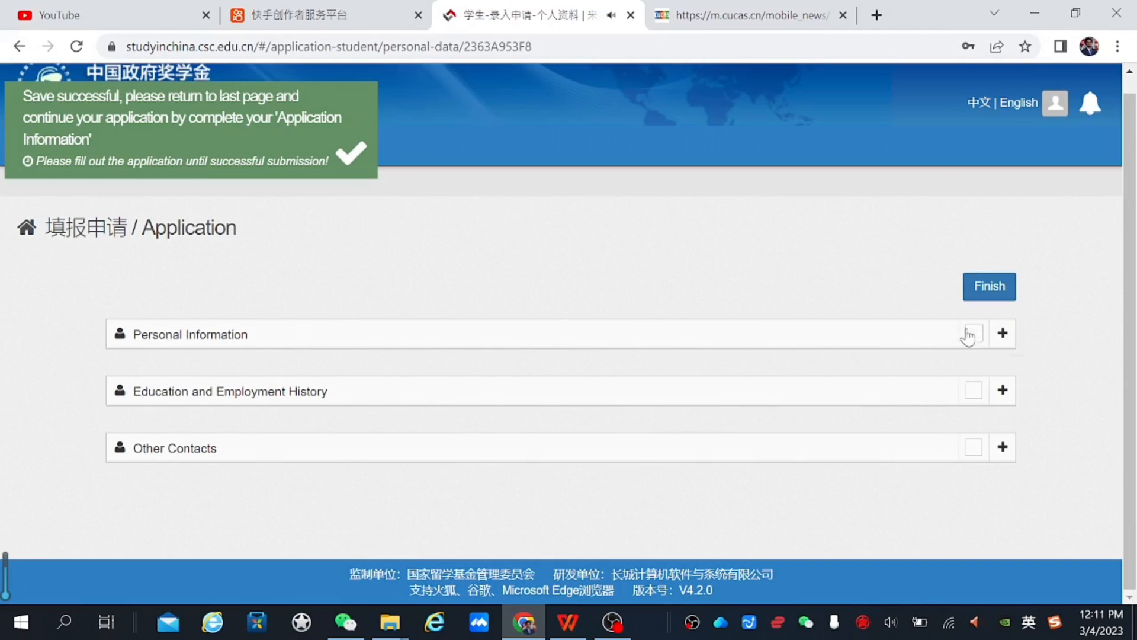
{"action": "left_click", "coordinate": [1003, 292]}
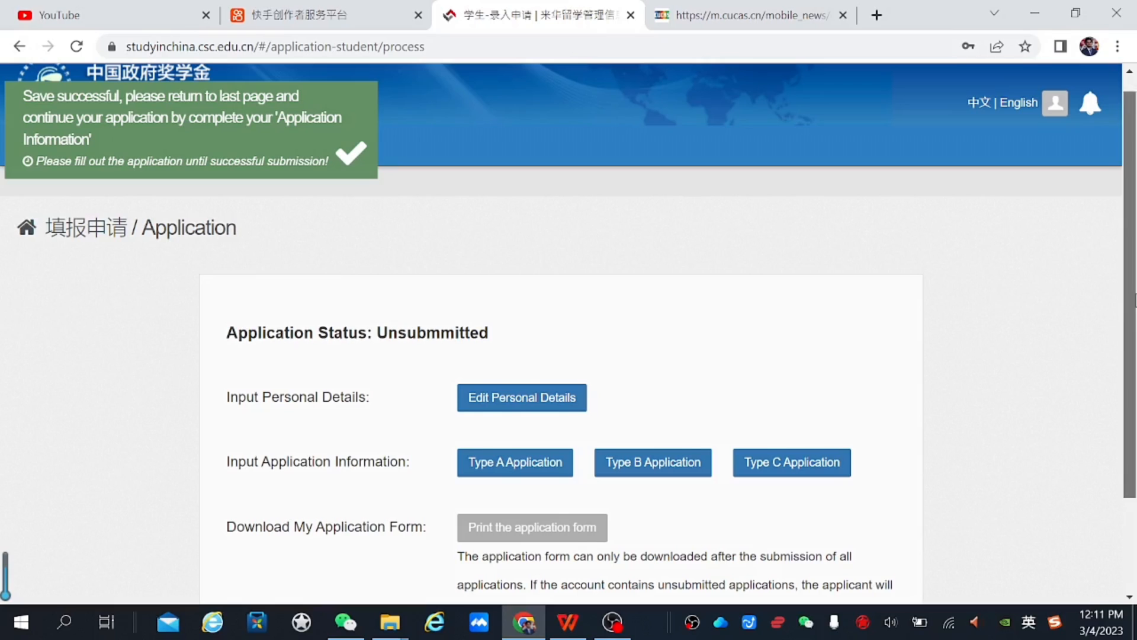
{"action": "scroll", "coordinate": [628, 346], "scroll_direction": "down", "scroll_amount": 2}
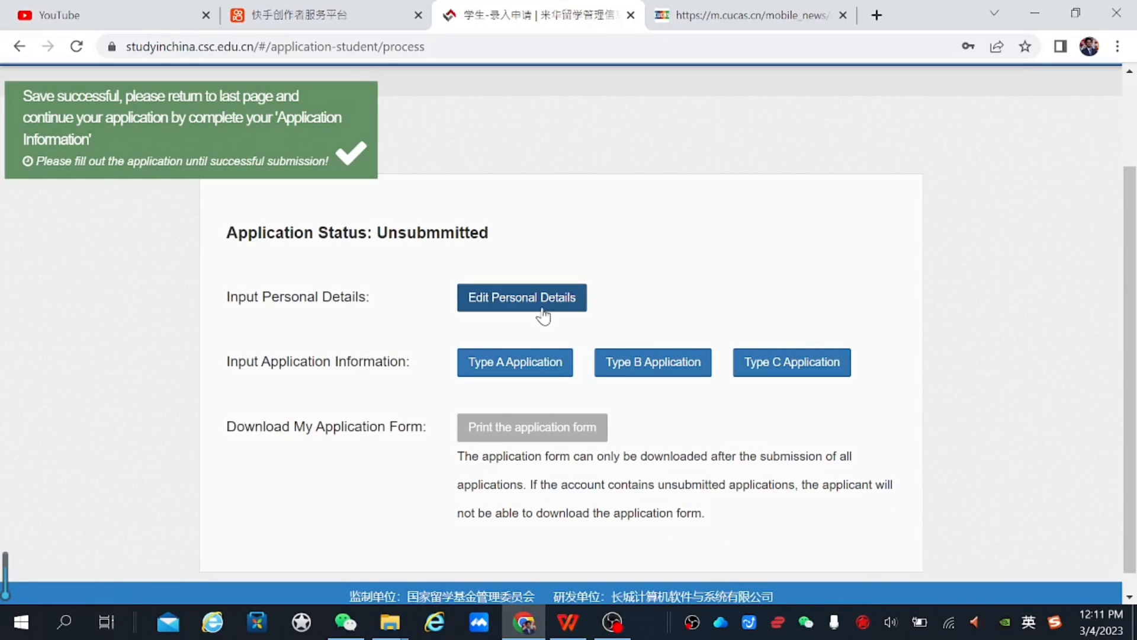
{"action": "left_click", "coordinate": [640, 372]}
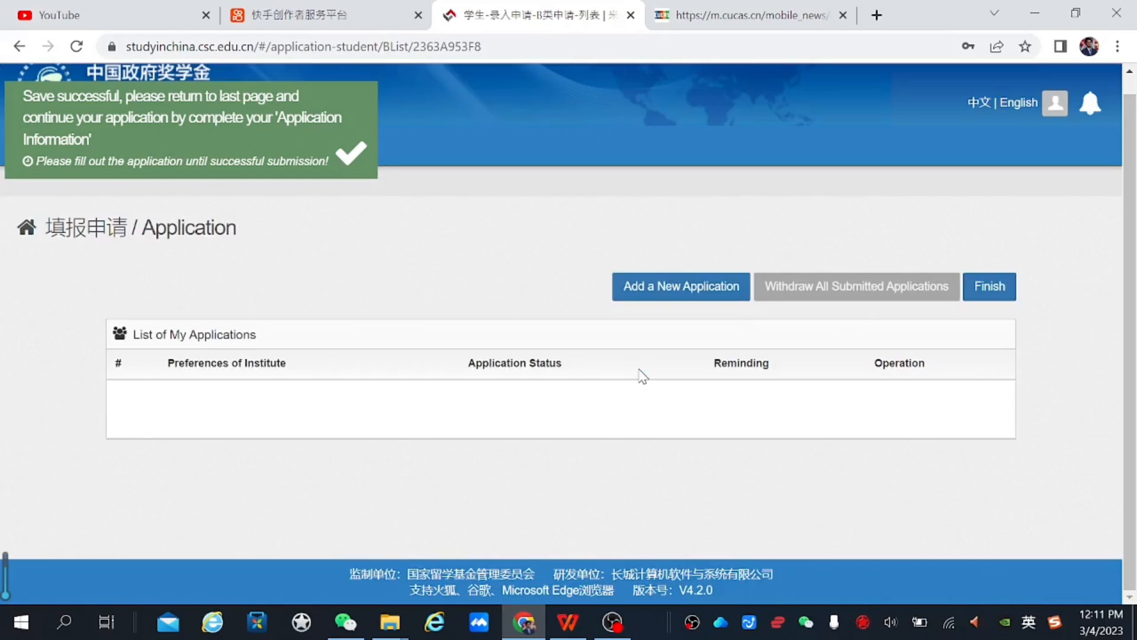
Add a new Type B application and go to its Agency No. field
{"action": "left_click", "coordinate": [684, 290]}
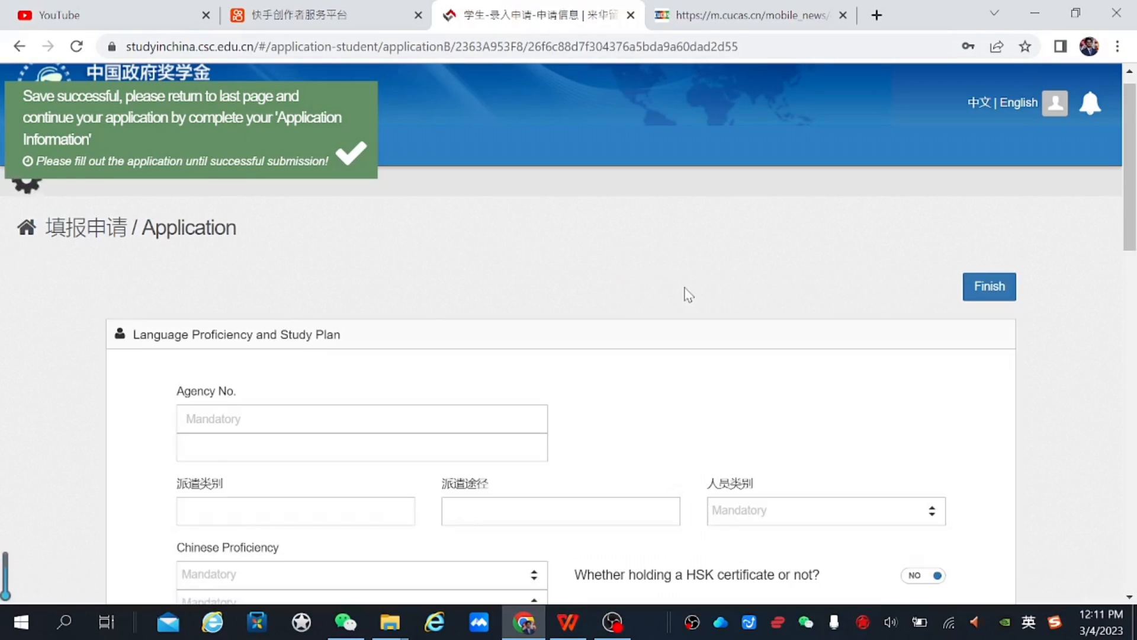
{"action": "scroll", "coordinate": [717, 247], "scroll_direction": "down", "scroll_amount": 2}
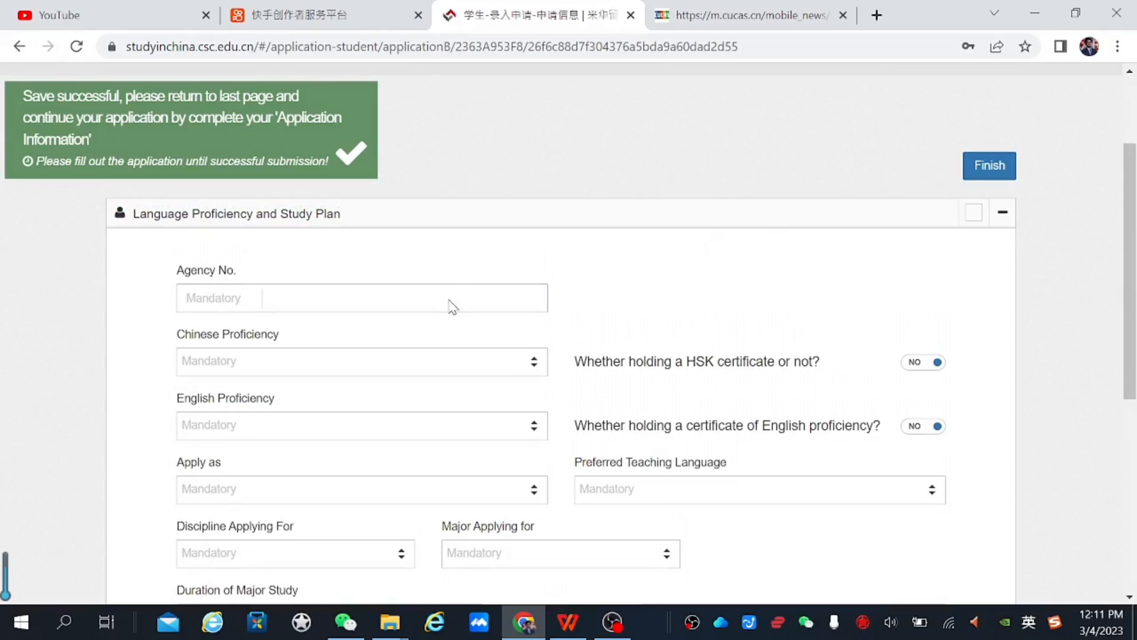
{"action": "left_click", "coordinate": [452, 307]}
Copy agency number 10022 from the CUCAS table and paste it into Agency No
{"action": "left_click", "coordinate": [806, 14]}
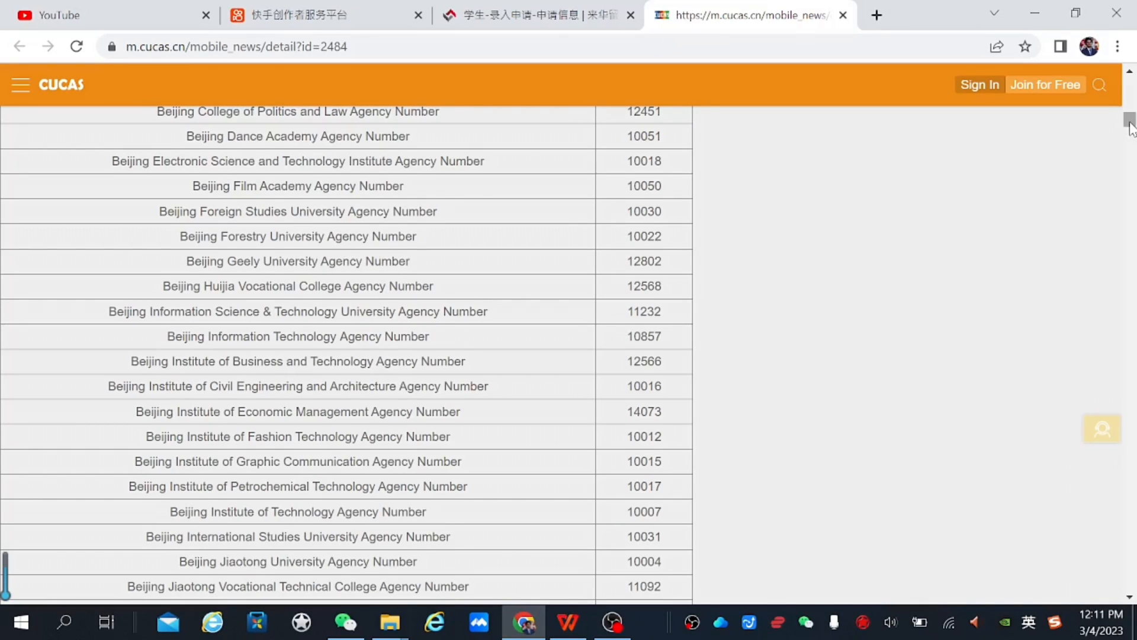
{"action": "scroll", "coordinate": [1130, 124], "scroll_direction": "up", "scroll_amount": 1}
{"action": "left_click_drag", "start_coordinate": [1132, 129], "coordinate": [1132, 116]}
{"action": "left_click_drag", "start_coordinate": [1130, 107], "coordinate": [1129, 137]}
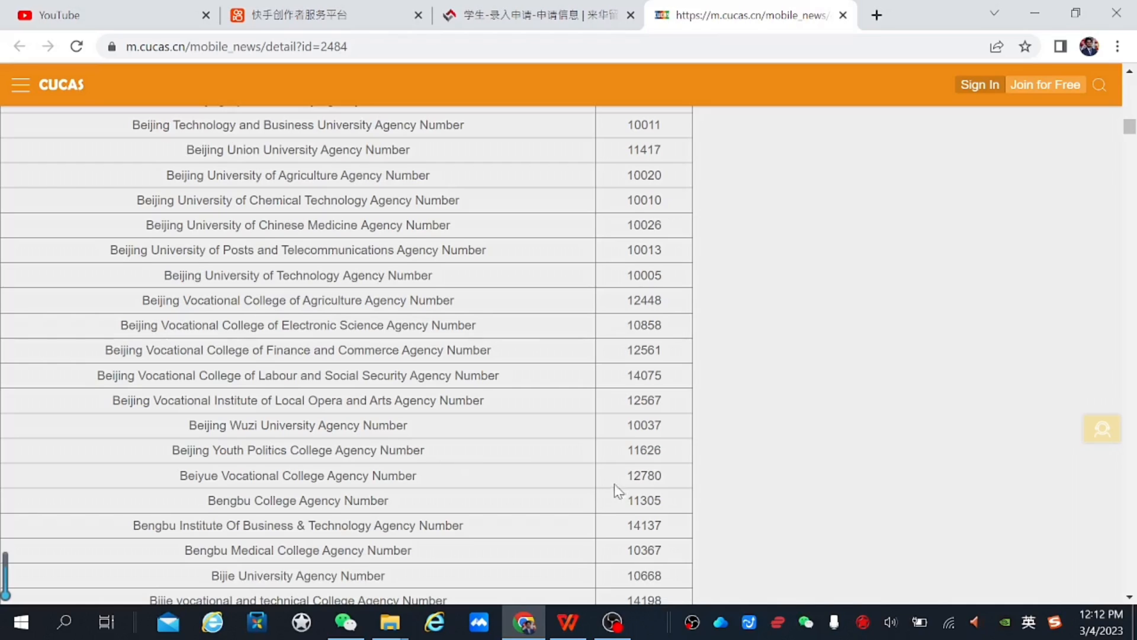
{"action": "left_click_drag", "start_coordinate": [664, 477], "coordinate": [627, 476]}
{"action": "key", "text": "ctrl+Page_Up"}
{"action": "key", "text": "ctrl+v"}
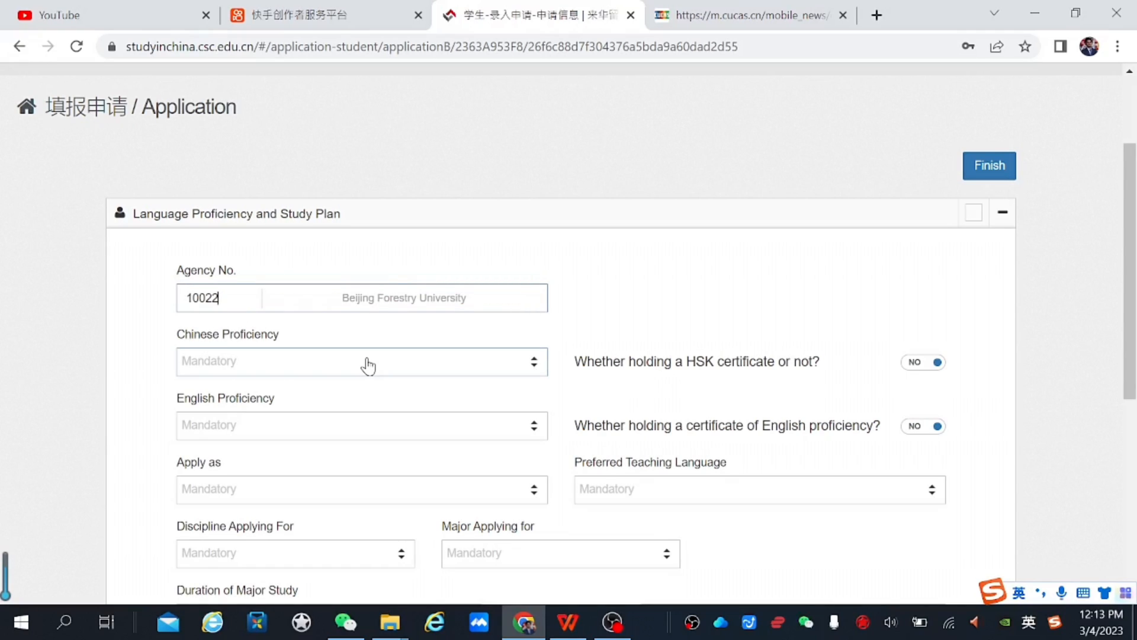
Set both Chinese and English proficiency to Excellent
{"action": "left_click", "coordinate": [533, 370]}
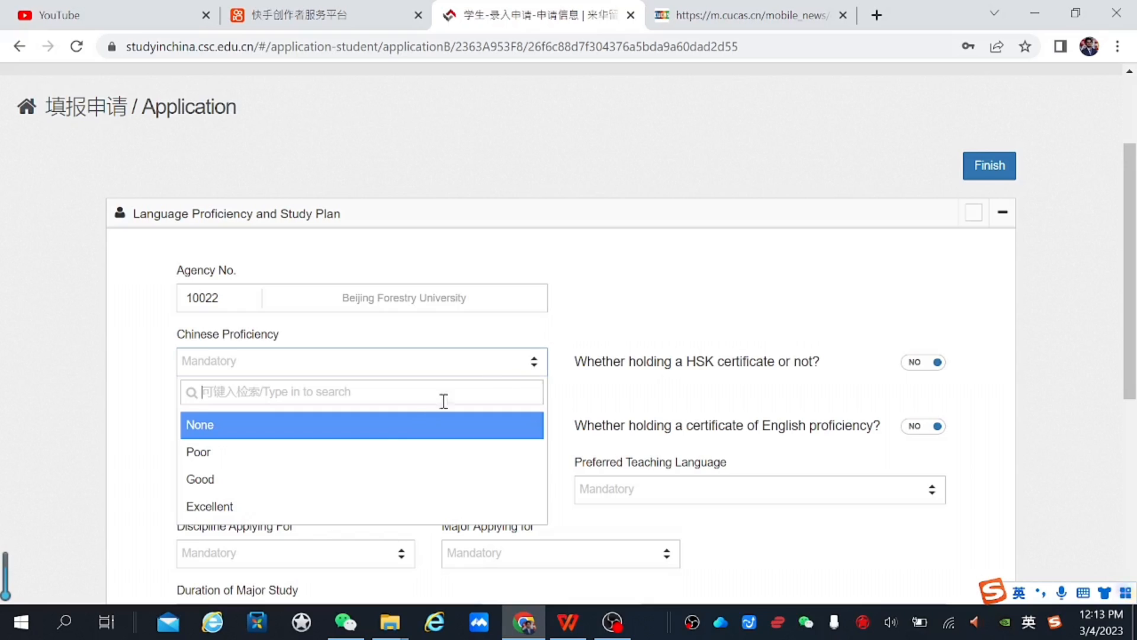
{"action": "left_click", "coordinate": [304, 508]}
{"action": "left_click", "coordinate": [386, 426]}
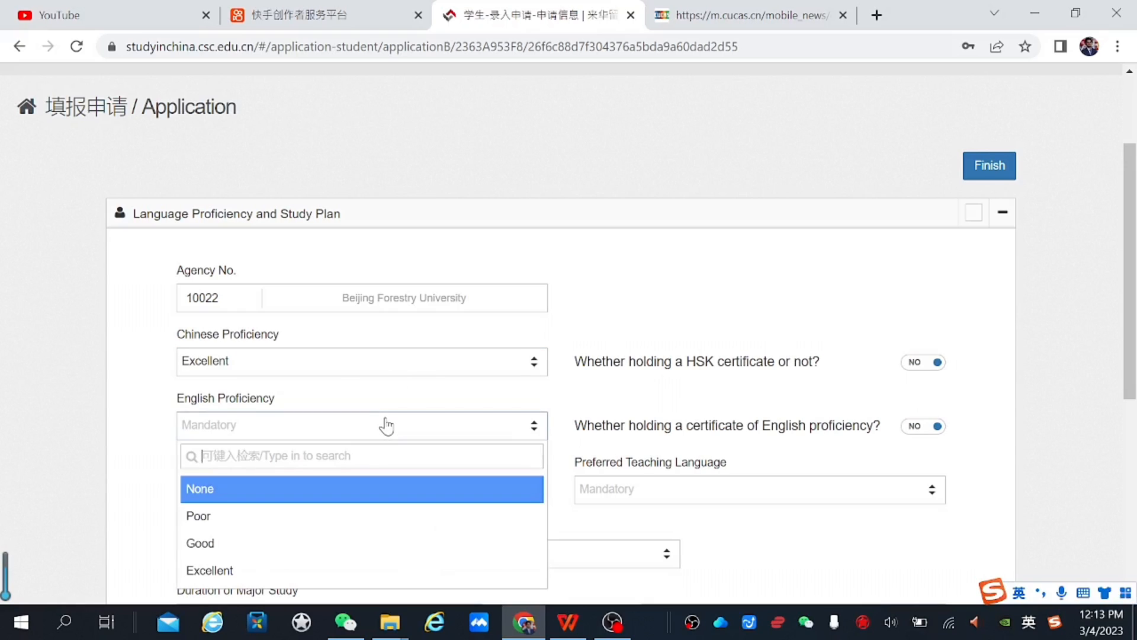
{"action": "left_click", "coordinate": [279, 571]}
{"action": "scroll", "coordinate": [456, 459], "scroll_direction": "down", "scroll_amount": 1}
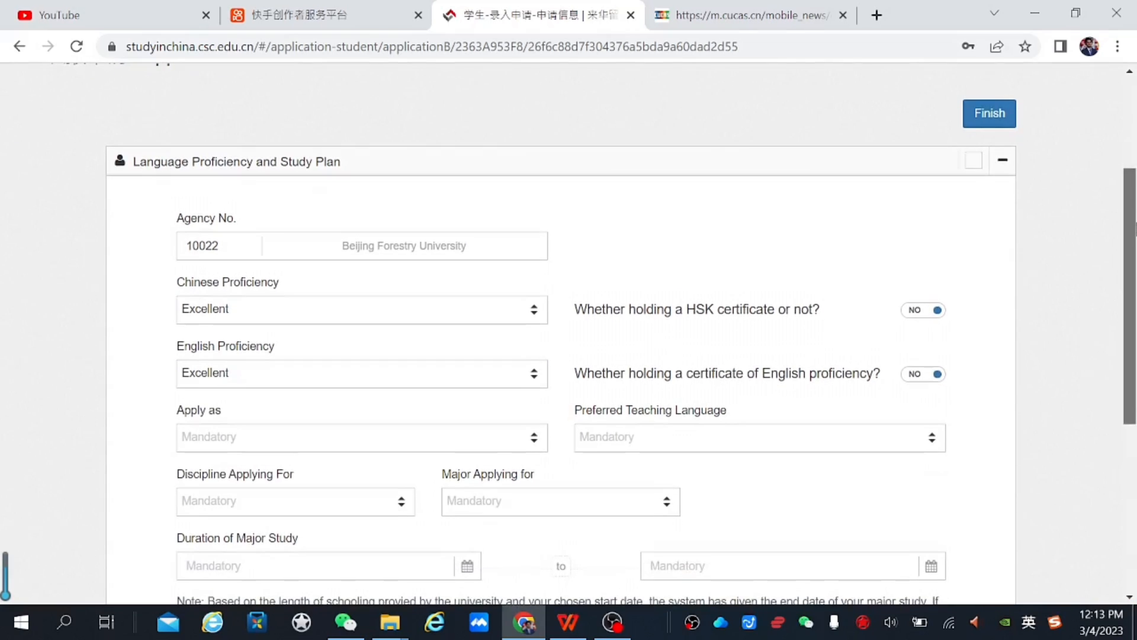
Apply for a Master's Degree, teaching language Chinese, with an HSK certificate
{"action": "left_click", "coordinate": [519, 455]}
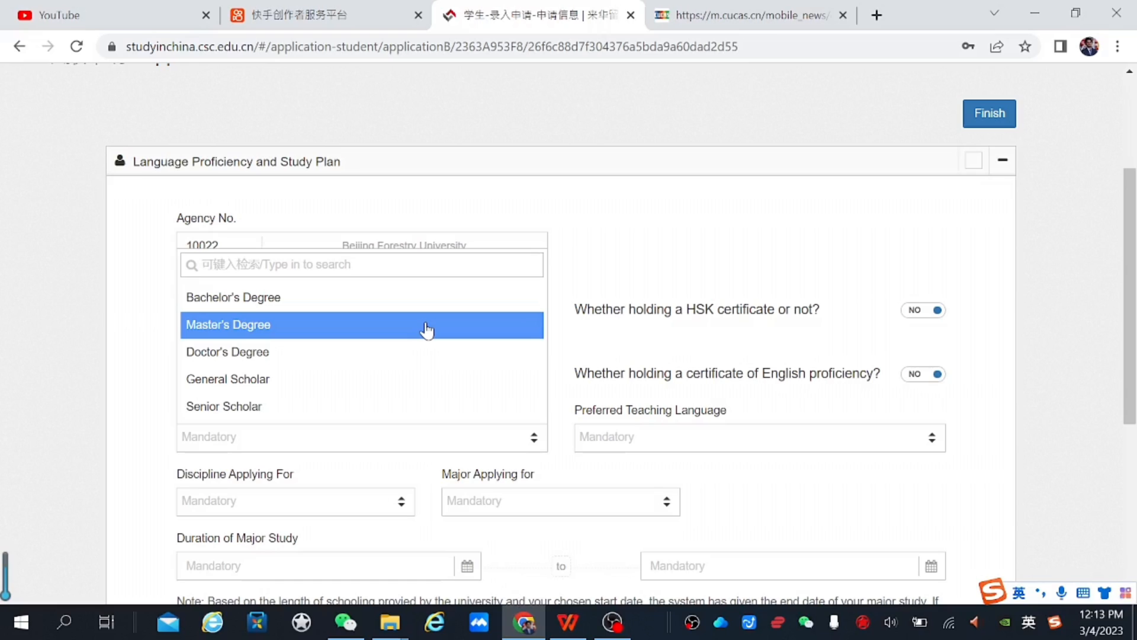
{"action": "left_click", "coordinate": [427, 326]}
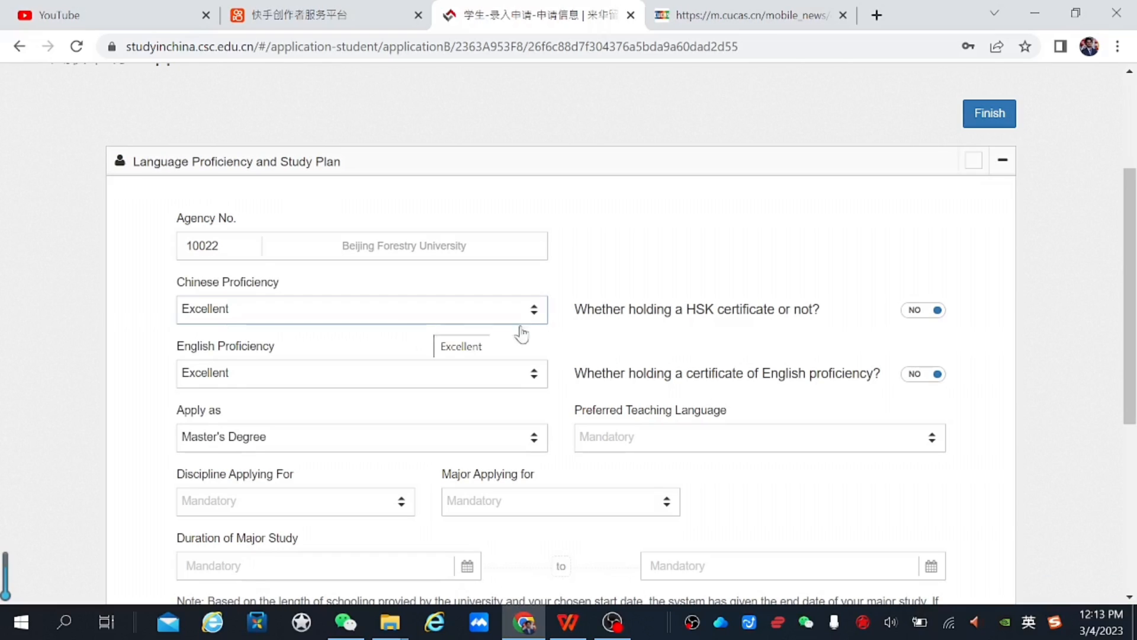
{"action": "left_click", "coordinate": [699, 437]}
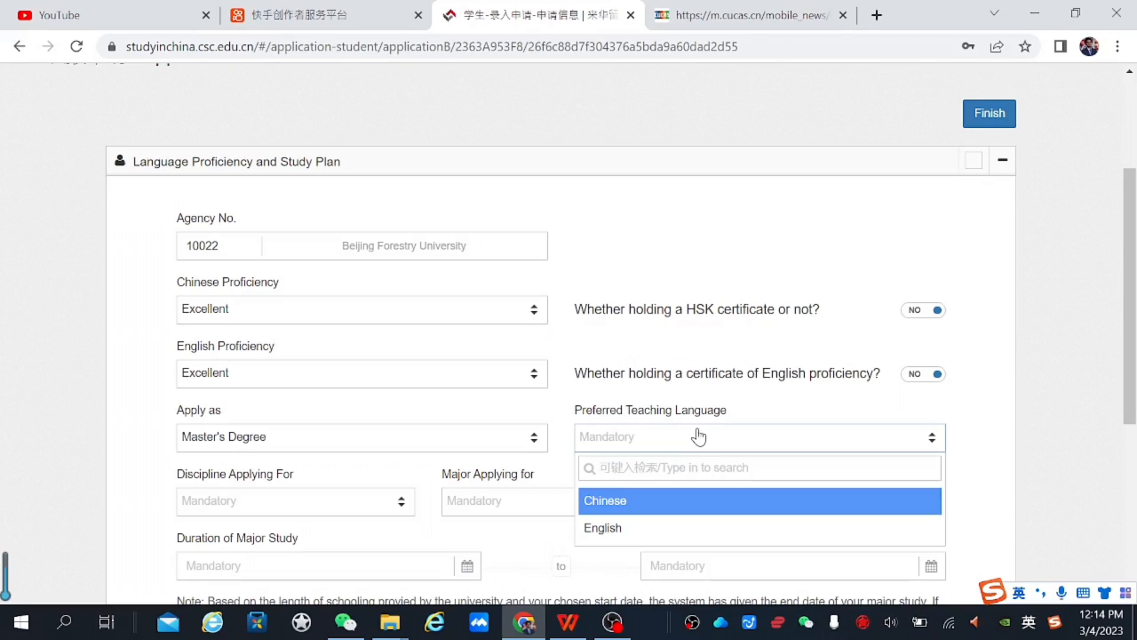
{"action": "left_click", "coordinate": [660, 510]}
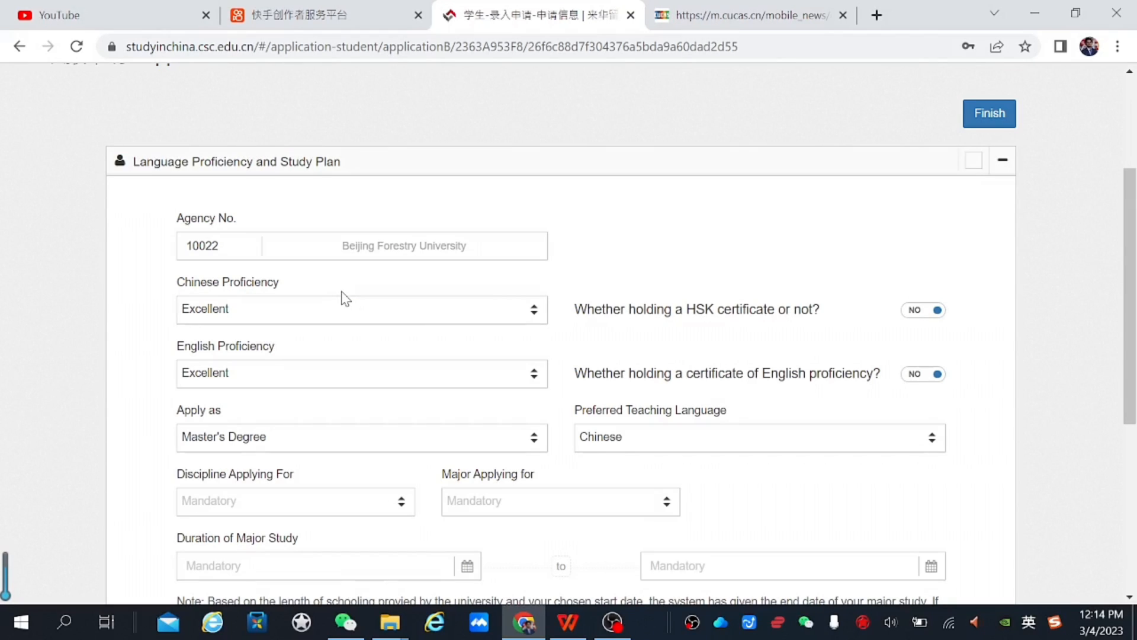
{"action": "left_click", "coordinate": [928, 320]}
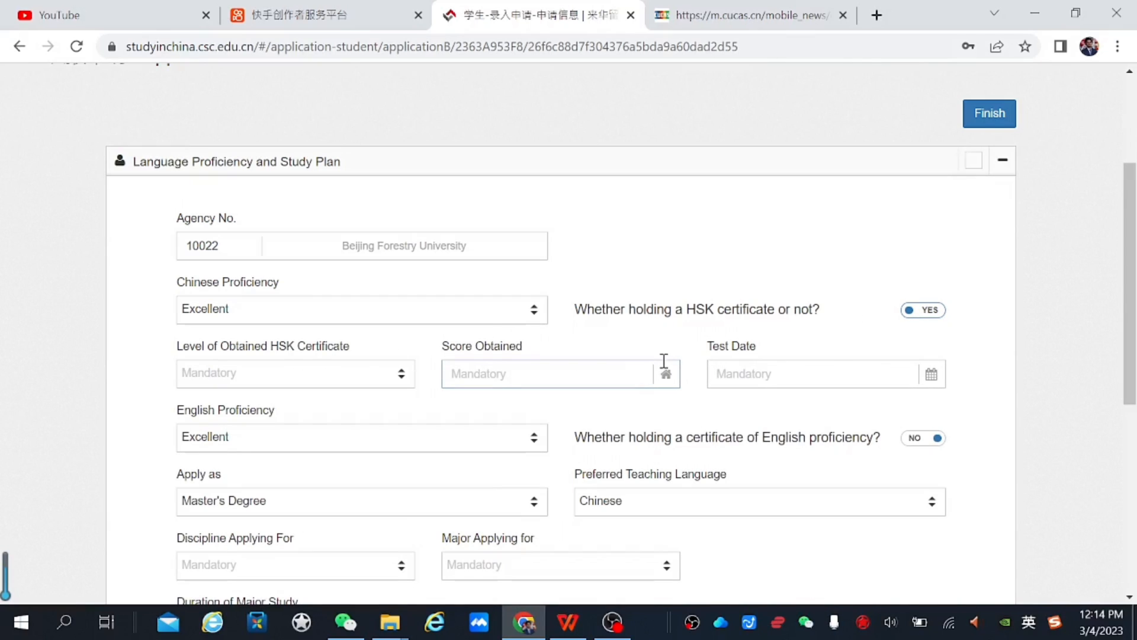
Record the HSK certificate as Level VI with a score of 217
{"action": "left_click", "coordinate": [403, 374]}
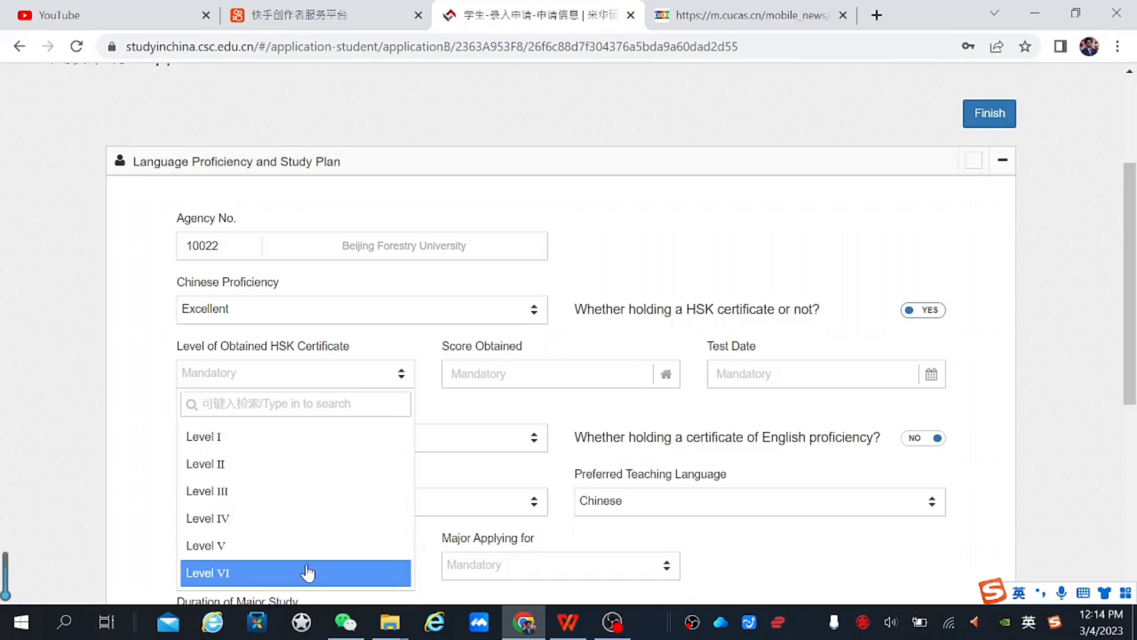
{"action": "left_click", "coordinate": [307, 573]}
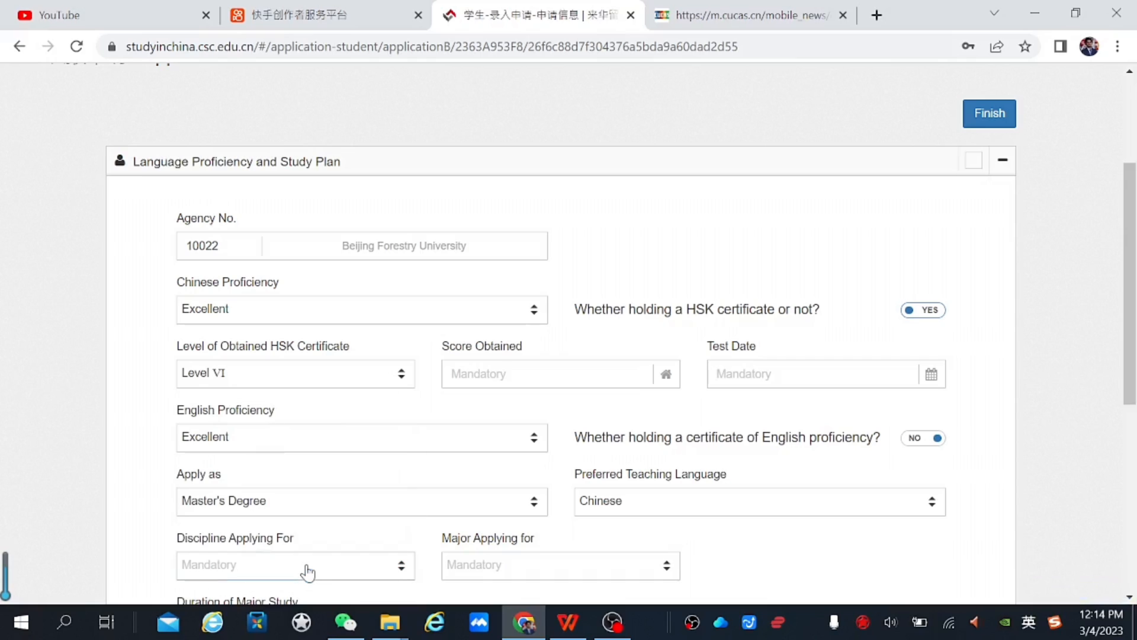
{"action": "left_click", "coordinate": [543, 372]}
{"action": "left_click", "coordinate": [555, 425]}
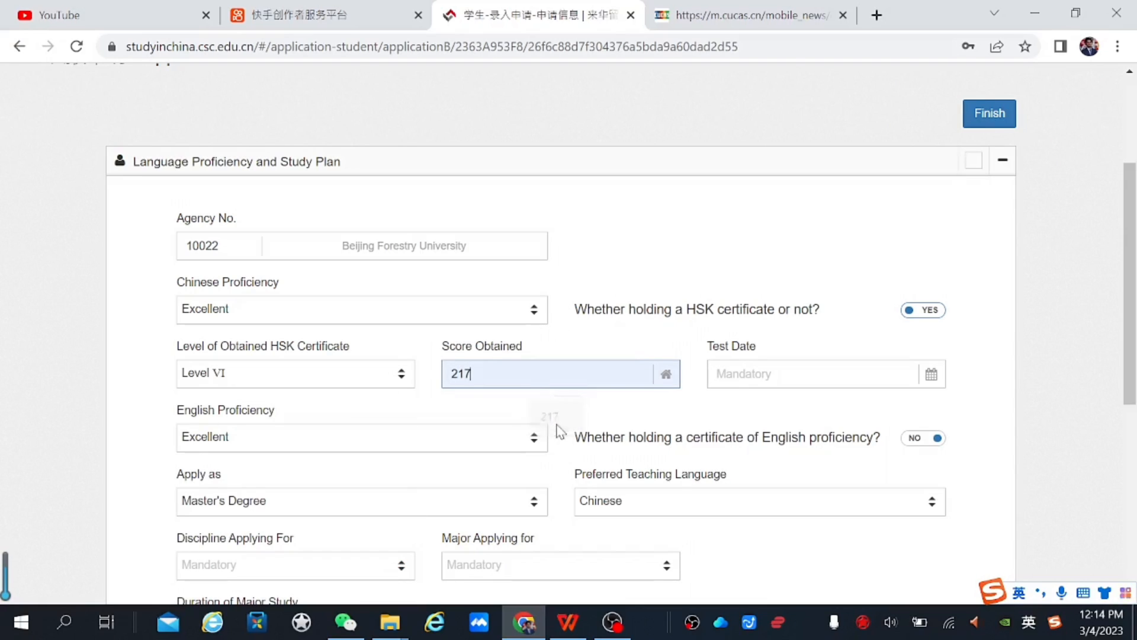
Set the HSK test date to 2022-08-17
{"action": "left_click", "coordinate": [863, 372]}
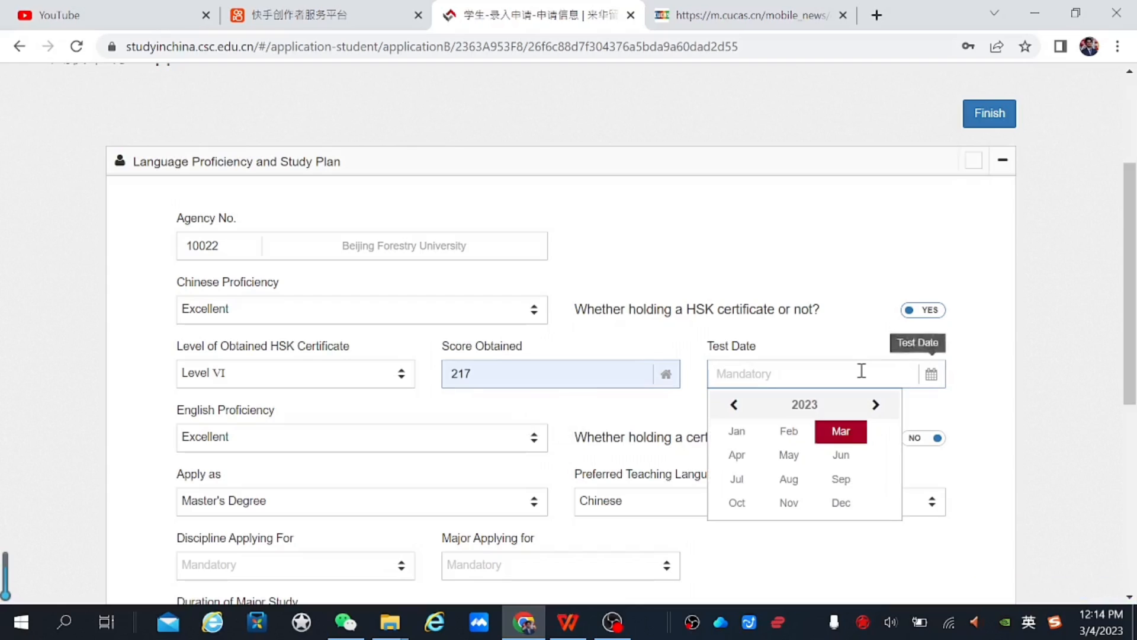
{"action": "left_click", "coordinate": [732, 407]}
{"action": "left_click", "coordinate": [732, 407]}
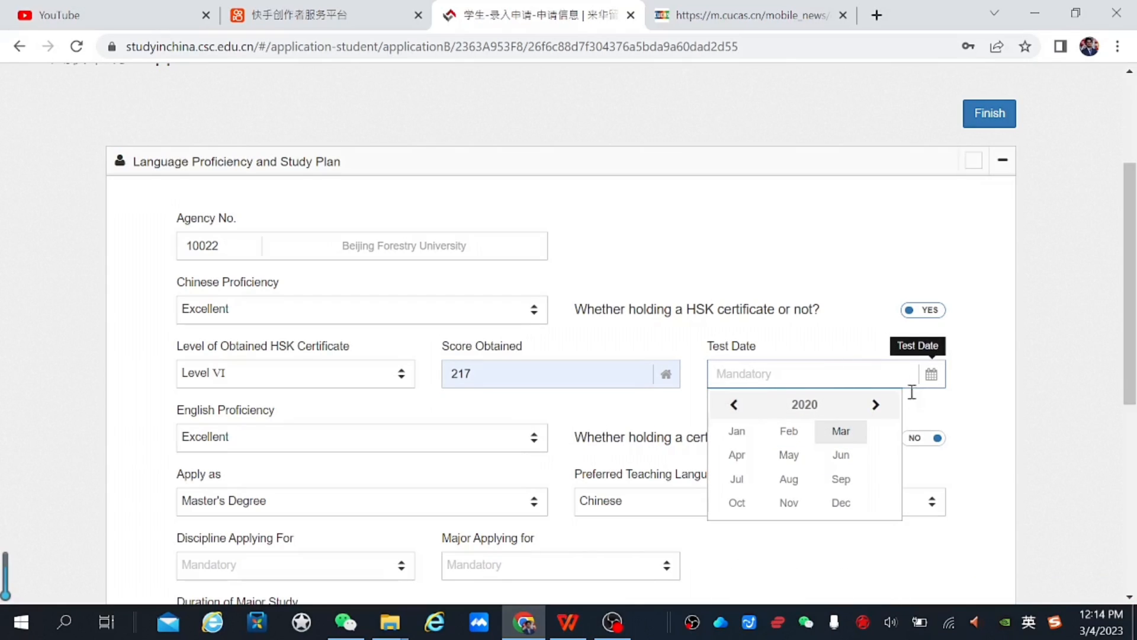
{"action": "left_click", "coordinate": [876, 408]}
{"action": "left_click", "coordinate": [876, 408]}
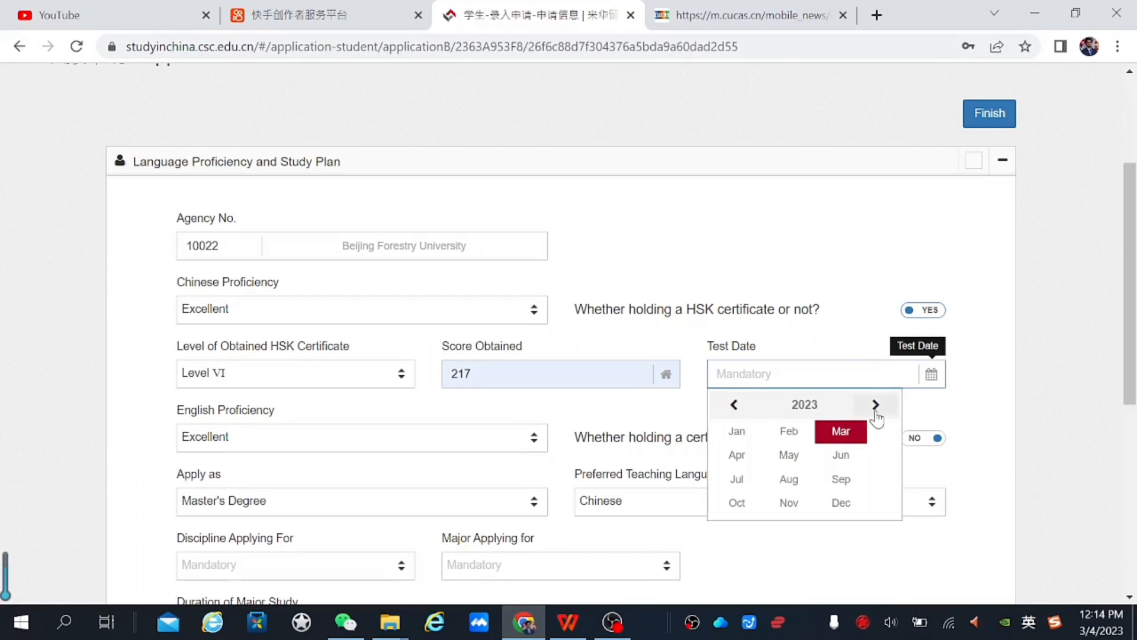
{"action": "left_click", "coordinate": [733, 405]}
{"action": "left_click", "coordinate": [789, 478]}
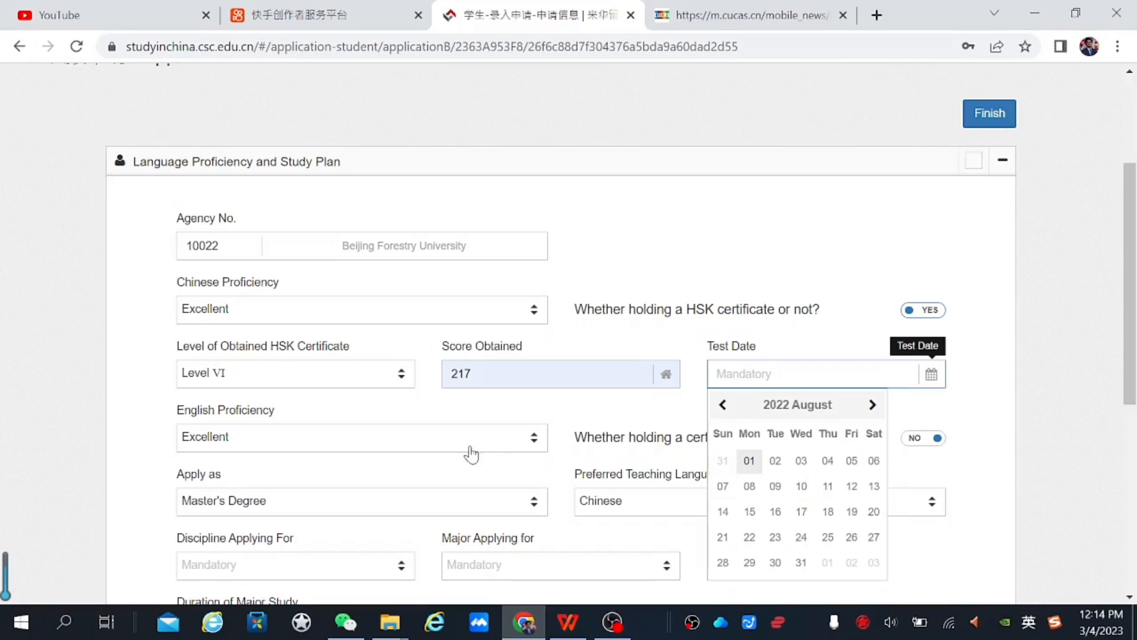
{"action": "left_click", "coordinate": [806, 516]}
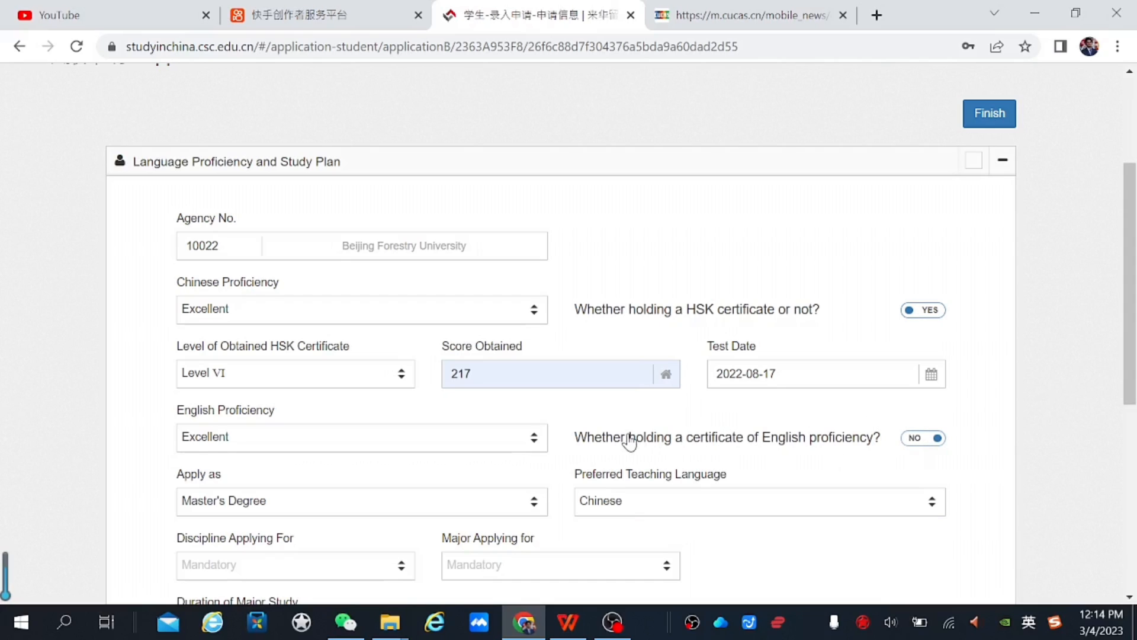
Leave the English proficiency certificate at No and move further down the form
{"action": "left_click", "coordinate": [911, 439]}
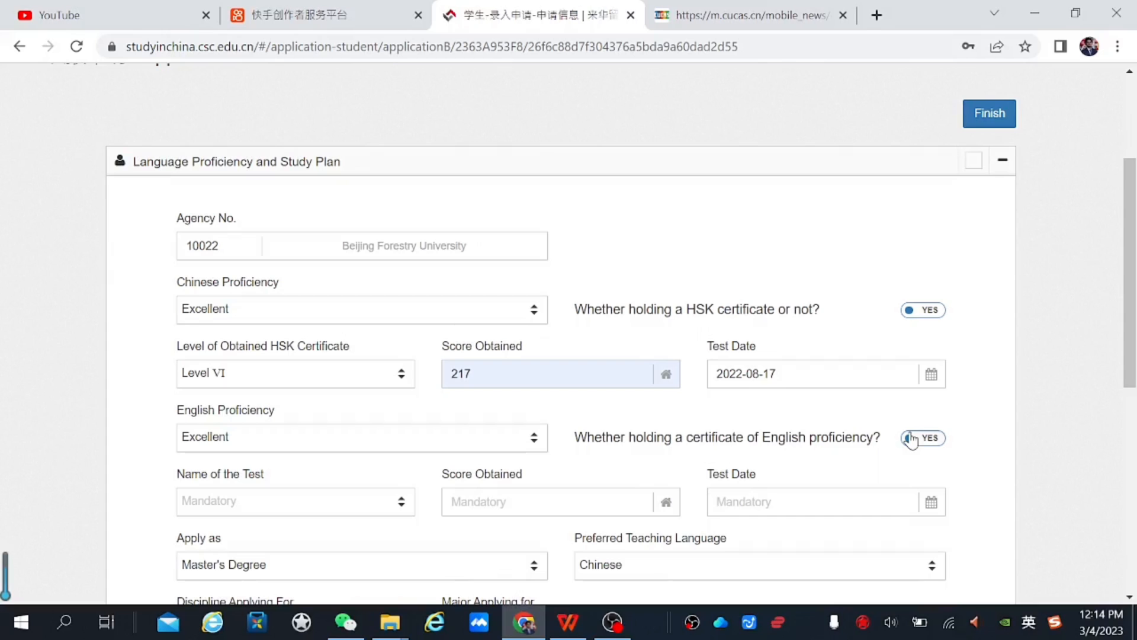
{"action": "left_click", "coordinate": [912, 439]}
{"action": "scroll", "coordinate": [1131, 344], "scroll_direction": "down", "scroll_amount": 2}
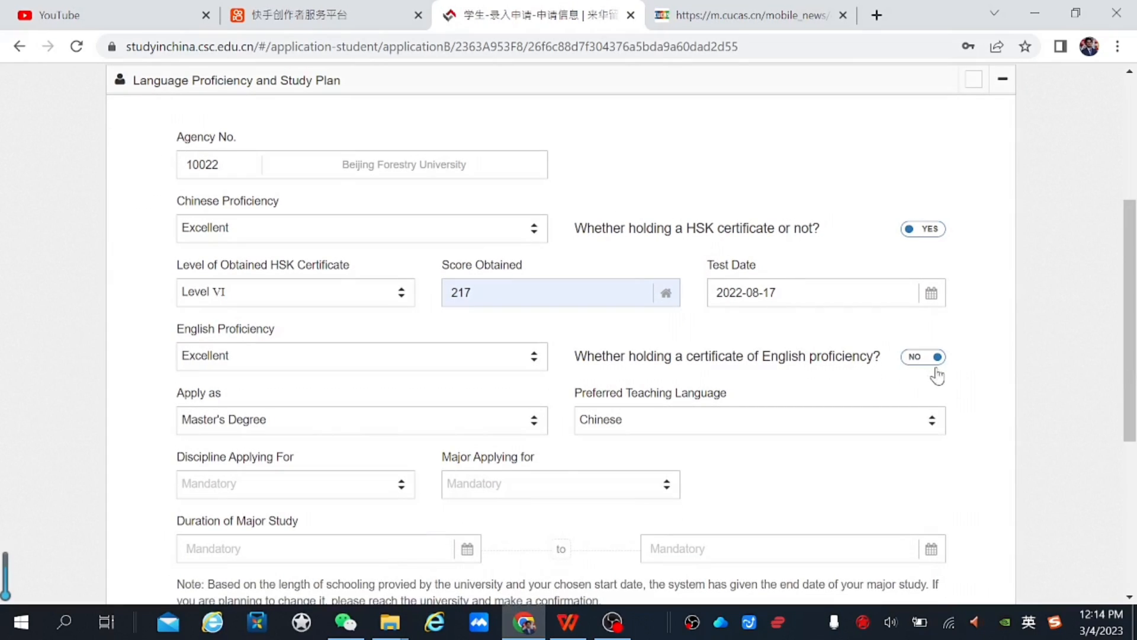
{"action": "left_click_drag", "start_coordinate": [1134, 358], "coordinate": [1135, 403]}
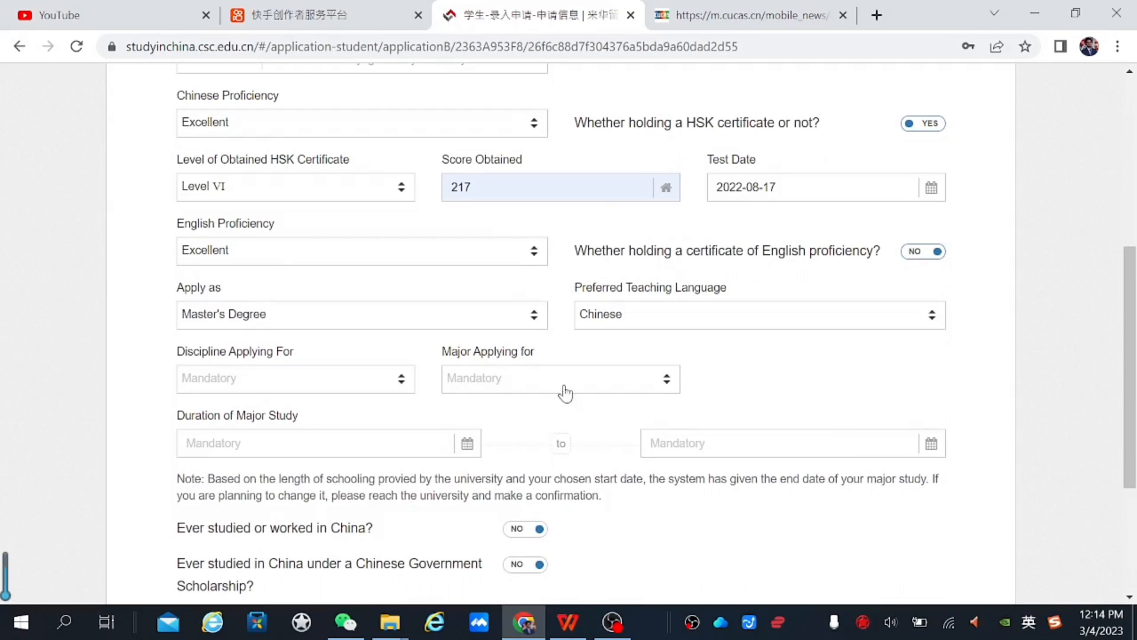
Choose discipline Engineering and major Big Data Technology And Engineering, filling study dates 2023-09-01 to 2026-07-15
{"action": "left_click", "coordinate": [392, 389]}
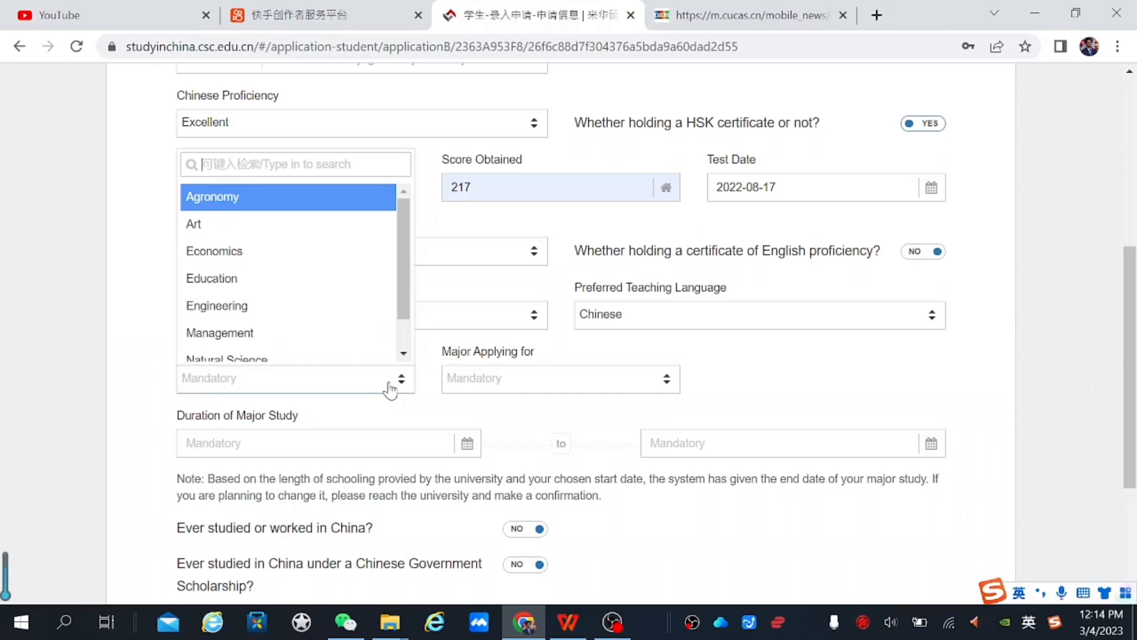
{"action": "scroll", "coordinate": [400, 253], "scroll_direction": "down", "scroll_amount": 1}
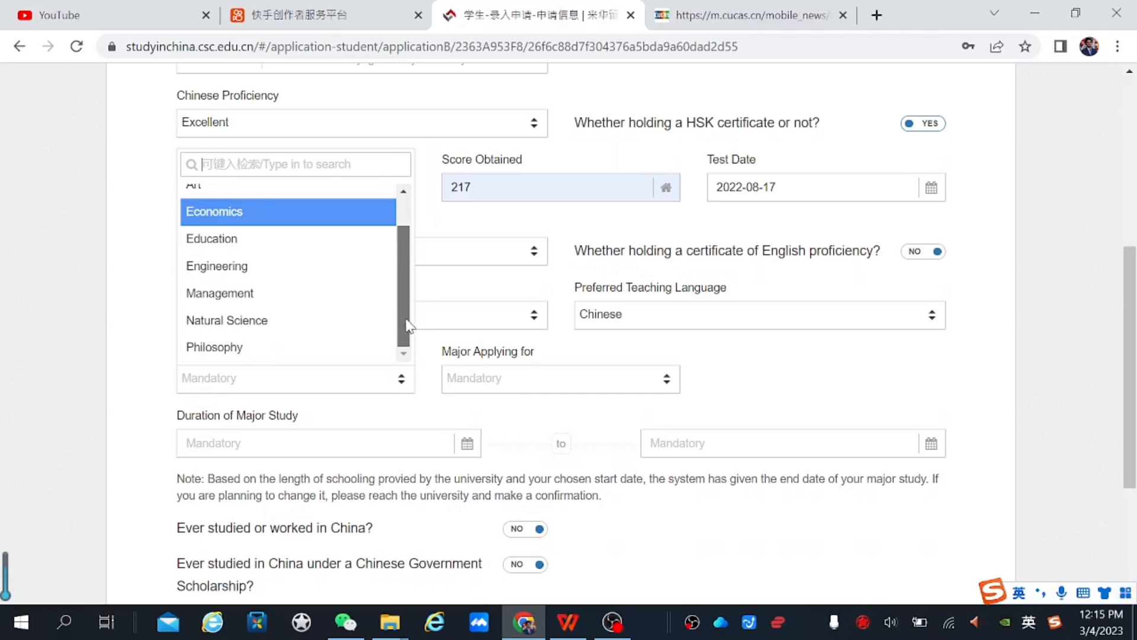
{"action": "scroll", "coordinate": [412, 248], "scroll_direction": "up", "scroll_amount": 1}
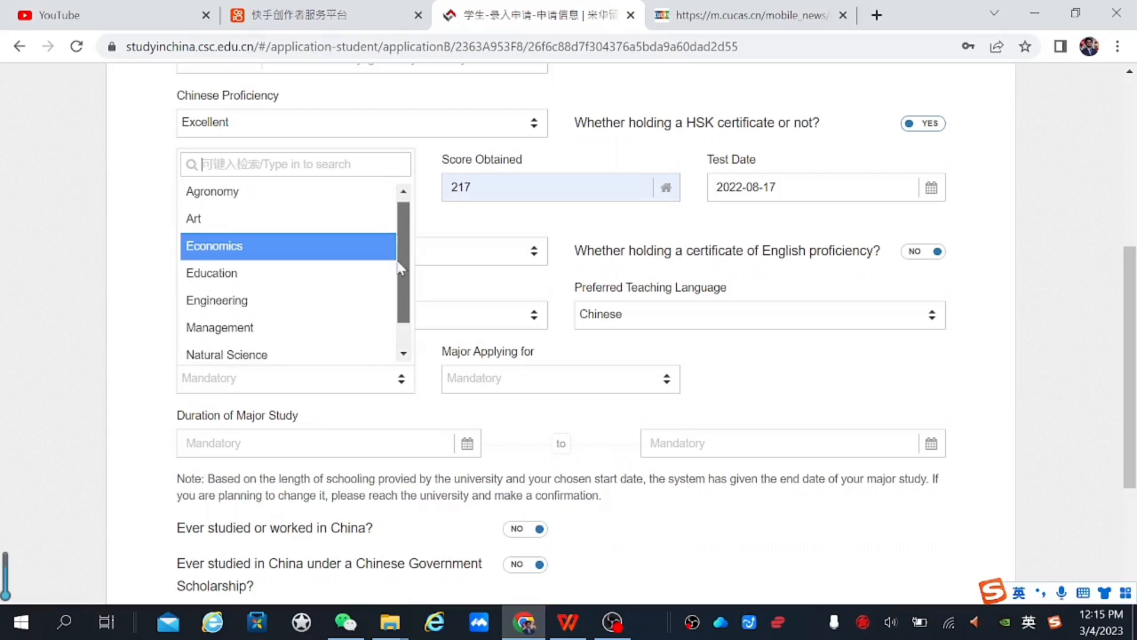
{"action": "scroll", "coordinate": [400, 279], "scroll_direction": "down", "scroll_amount": 1}
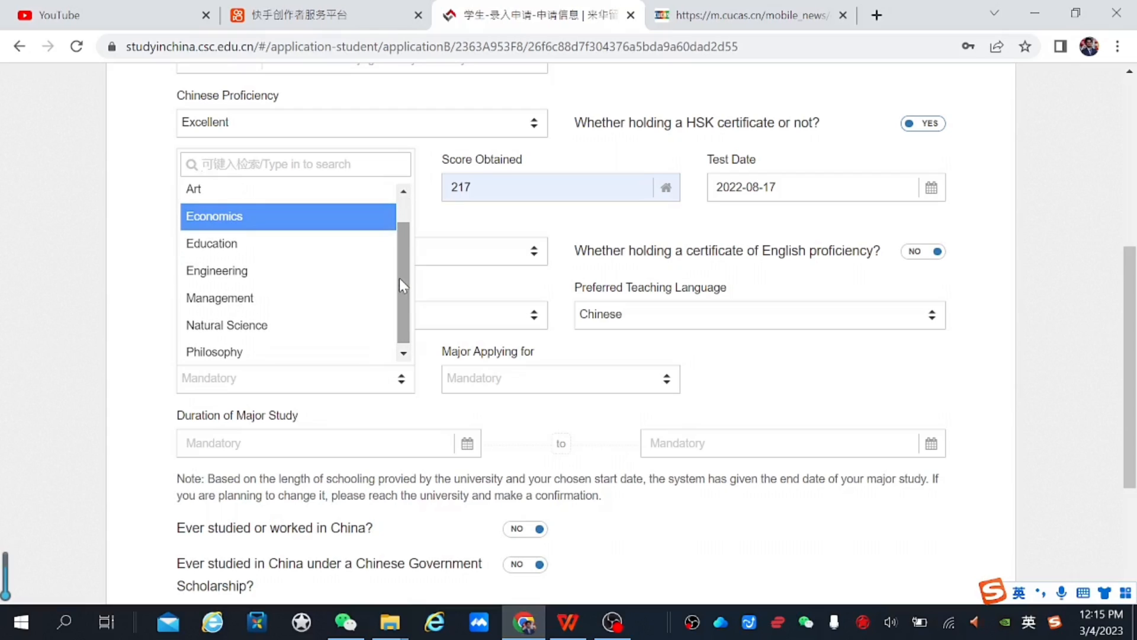
{"action": "left_click", "coordinate": [258, 274]}
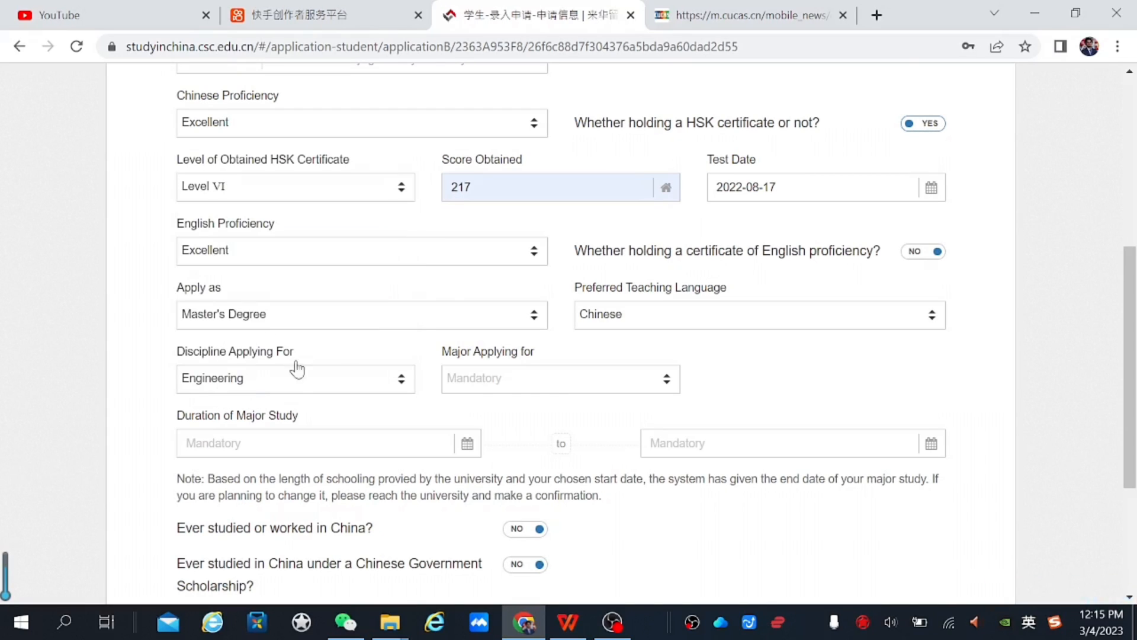
{"action": "left_click", "coordinate": [551, 382]}
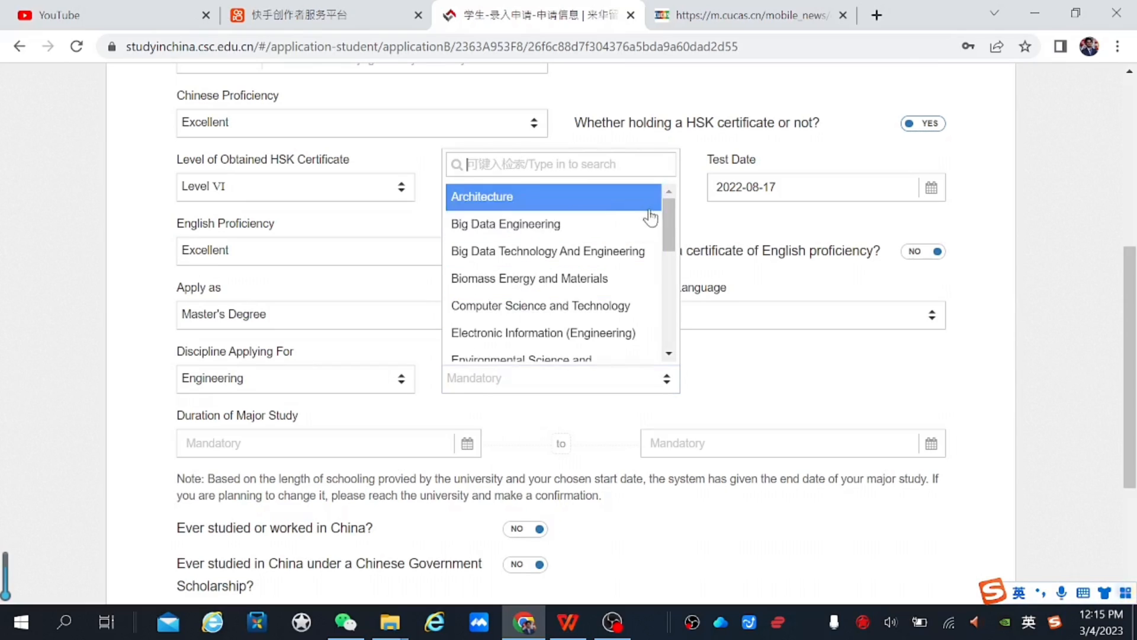
{"action": "left_click_drag", "start_coordinate": [668, 224], "coordinate": [654, 196]}
{"action": "left_click", "coordinate": [622, 253]}
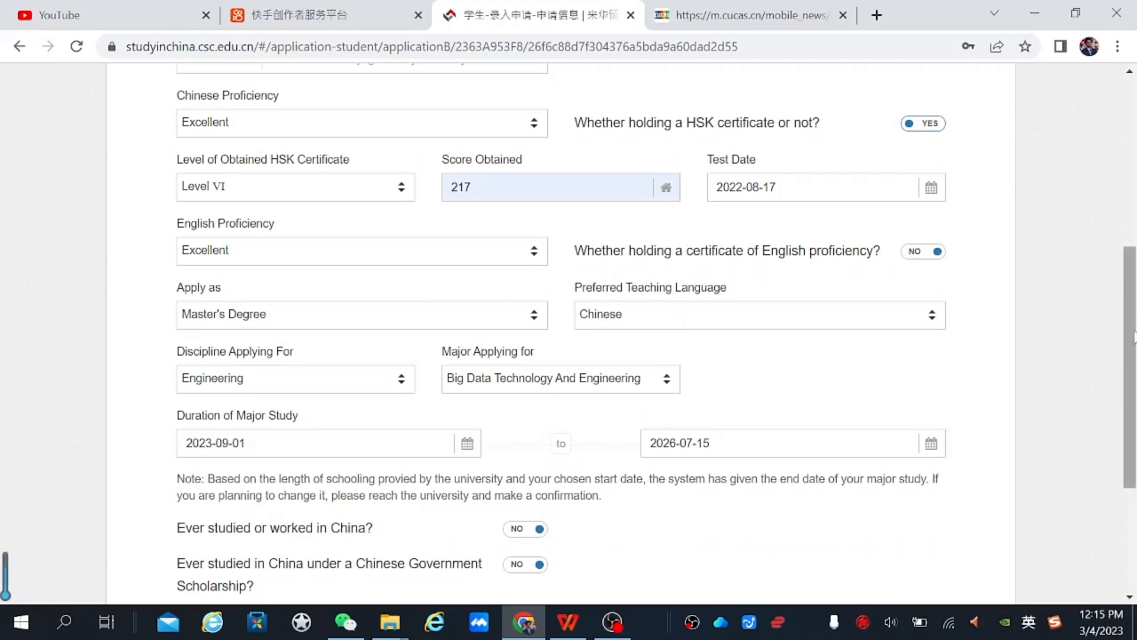
{"action": "left_click_drag", "start_coordinate": [1133, 335], "coordinate": [1133, 372]}
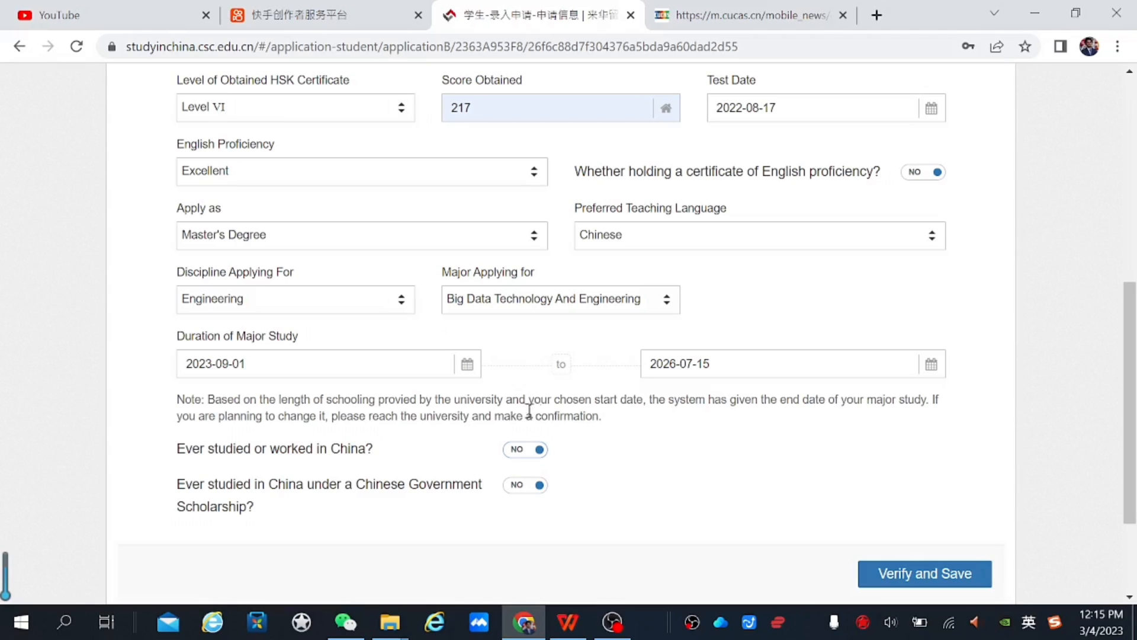
Mark prior study in China at Beijing Foreign Studies University
{"action": "left_click", "coordinate": [536, 449]}
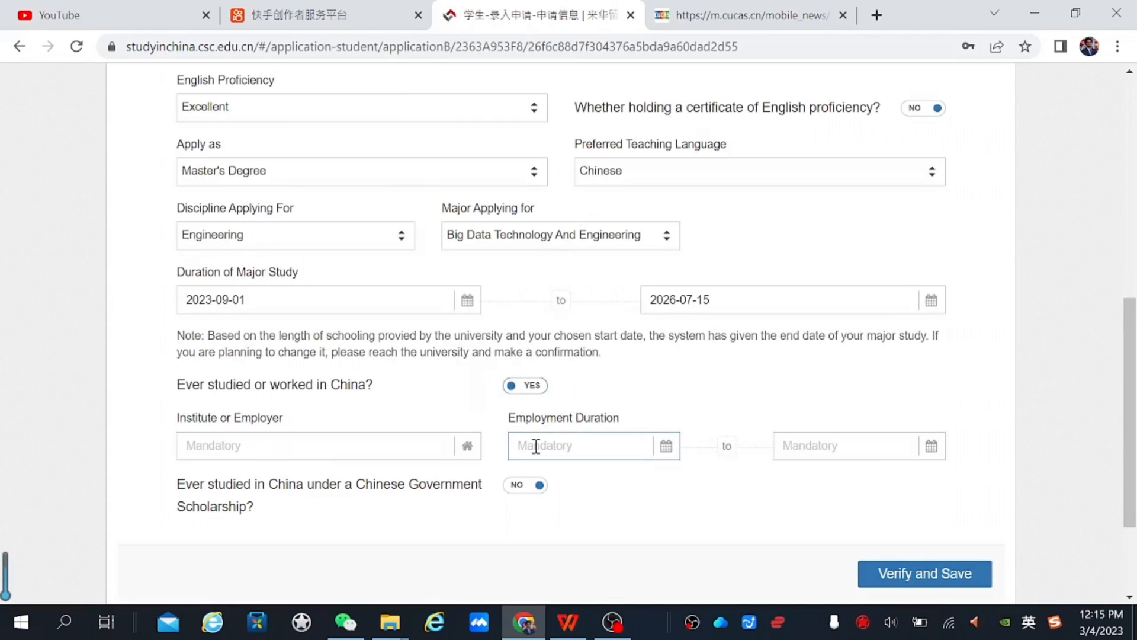
{"action": "left_click", "coordinate": [332, 444]}
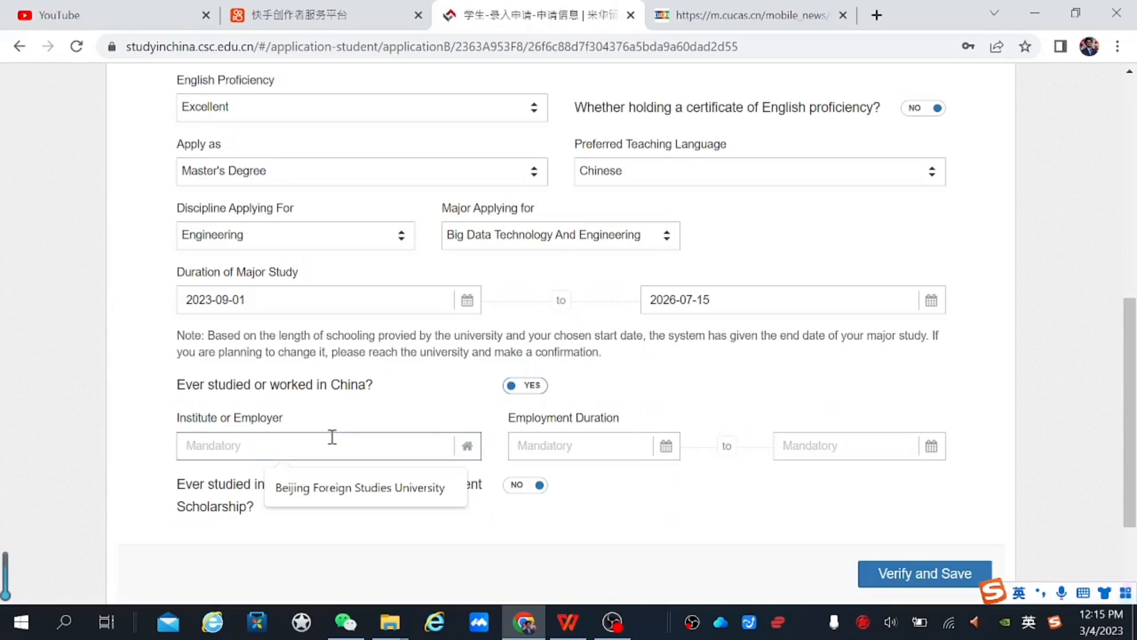
{"action": "left_click", "coordinate": [357, 494]}
Set the China study start date to 2019-09-02
{"action": "left_click", "coordinate": [595, 449]}
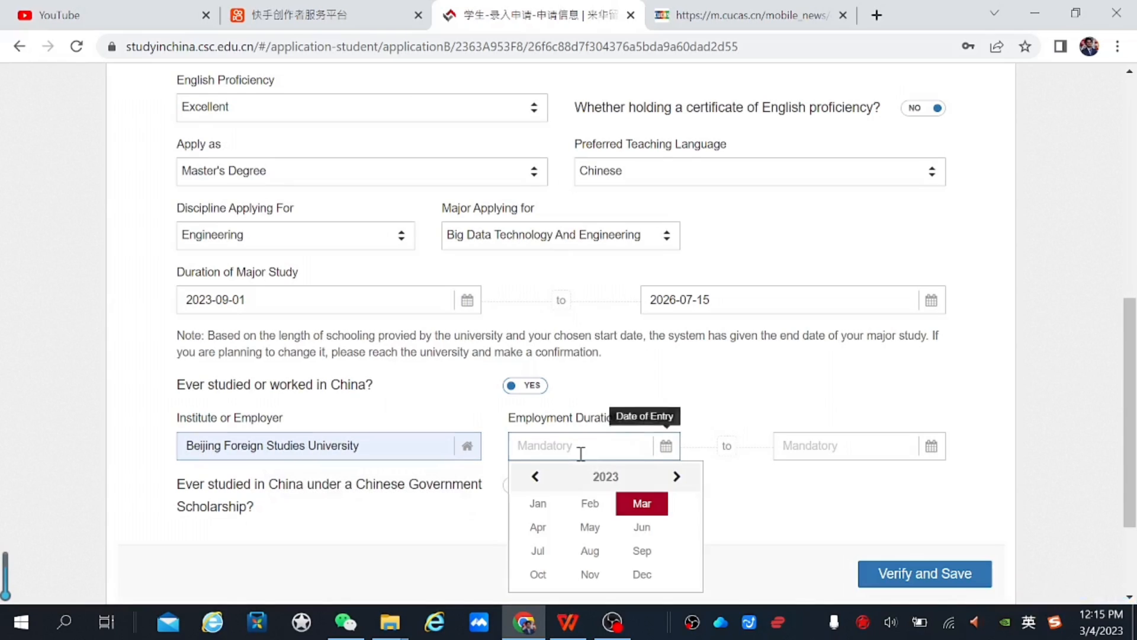
{"action": "left_click", "coordinate": [535, 482]}
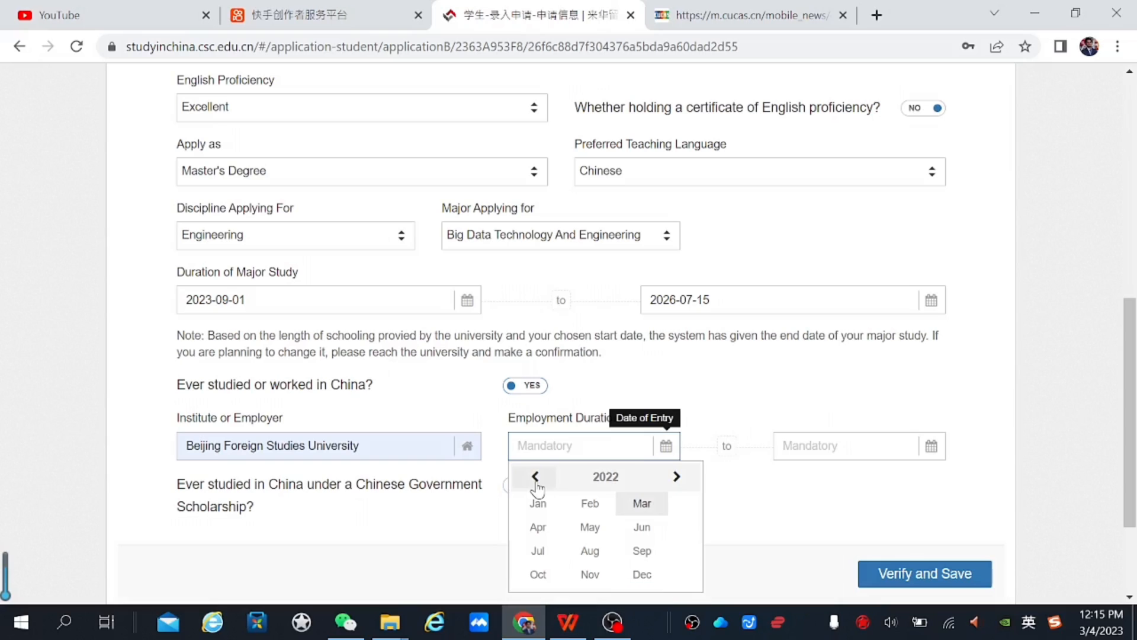
{"action": "double_click", "coordinate": [535, 477]}
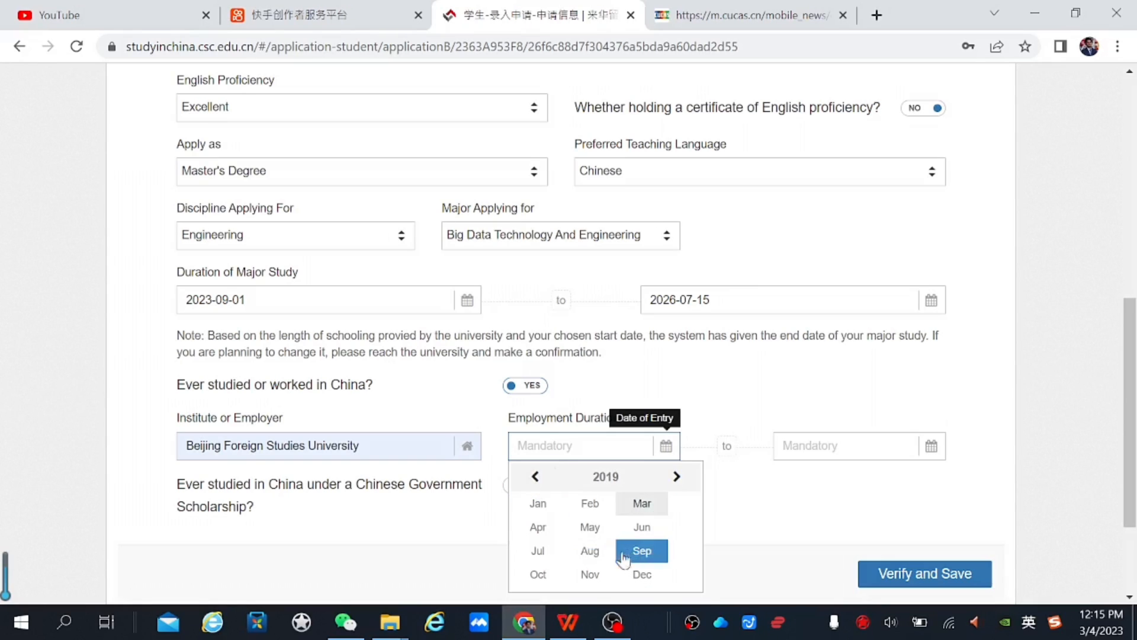
{"action": "left_click", "coordinate": [645, 548]}
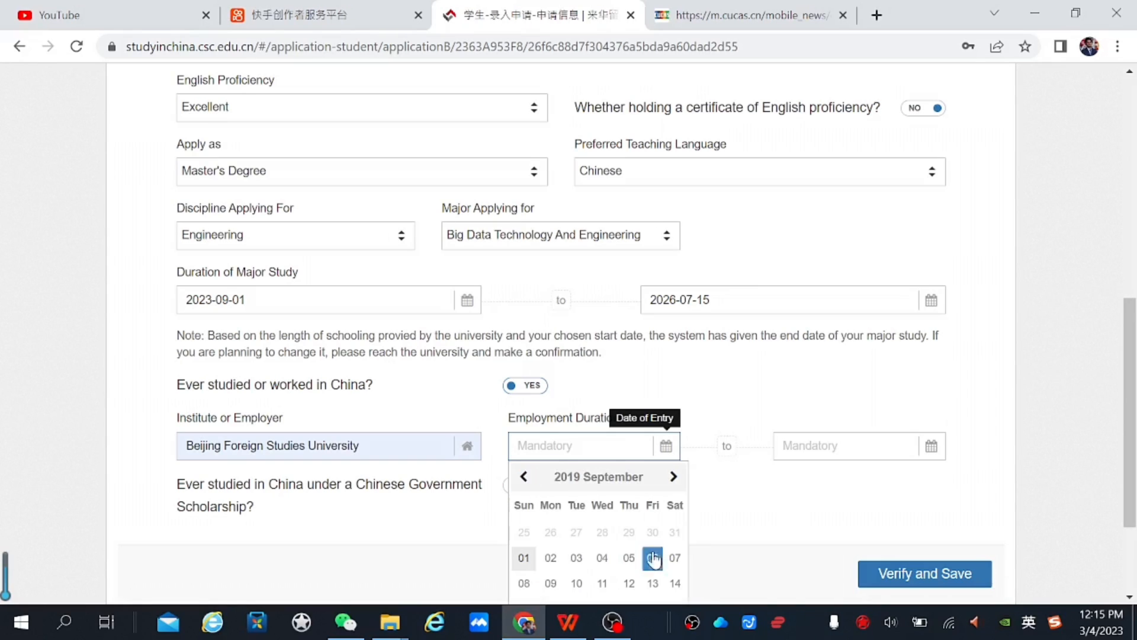
{"action": "left_click", "coordinate": [551, 558]}
Set the completion date to 2023-07-04 and verify and save the study plan
{"action": "left_click", "coordinate": [821, 446]}
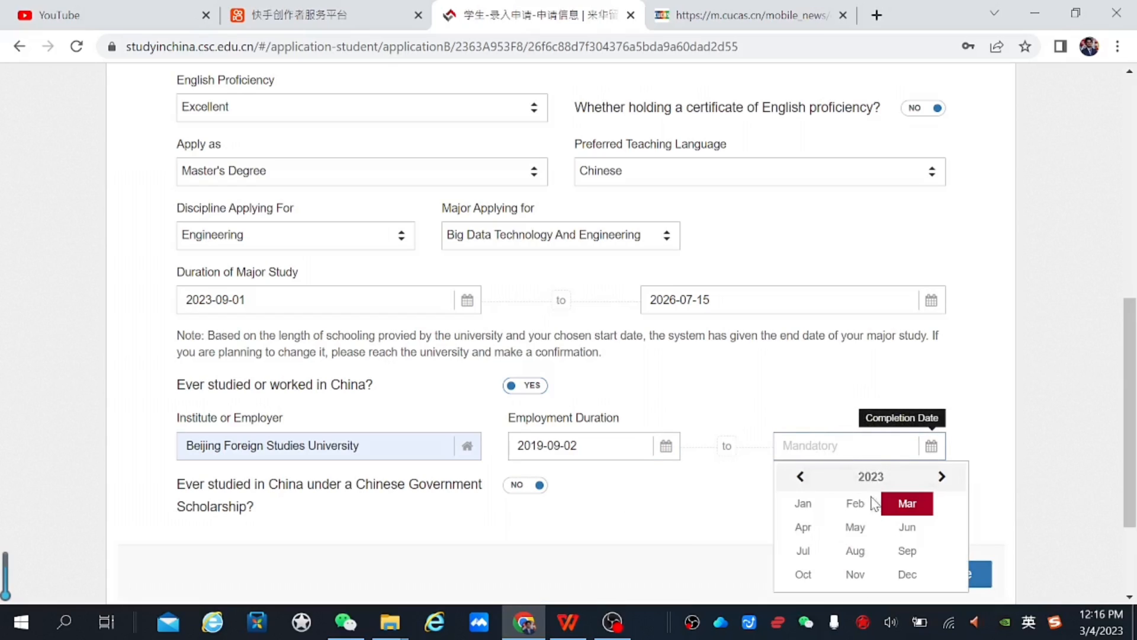
{"action": "left_click", "coordinate": [806, 551]}
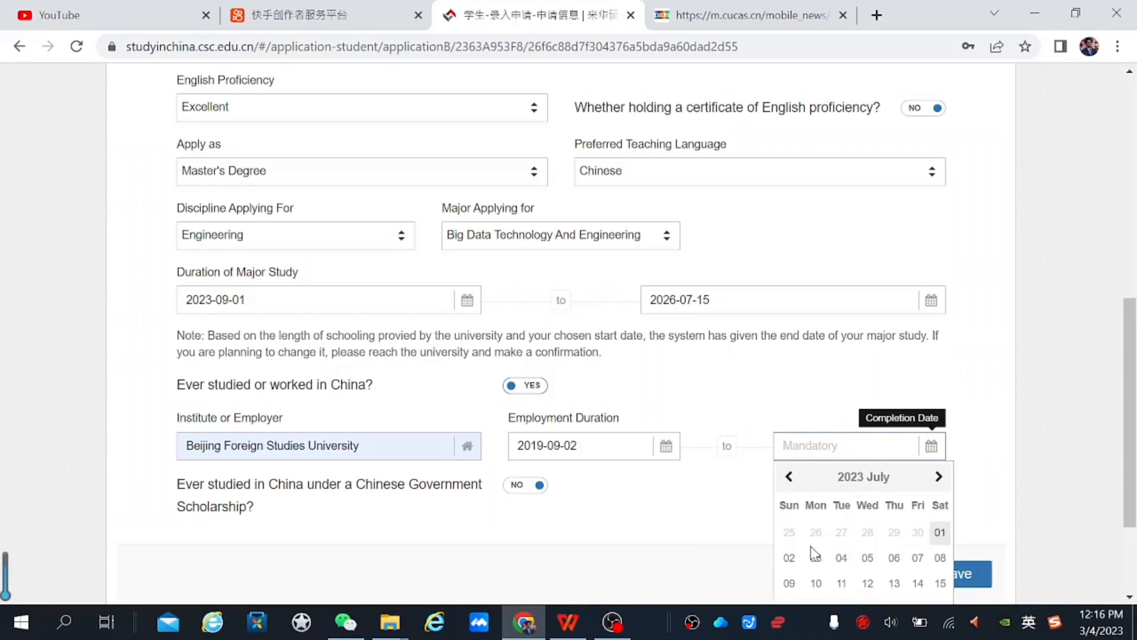
{"action": "left_click", "coordinate": [844, 554]}
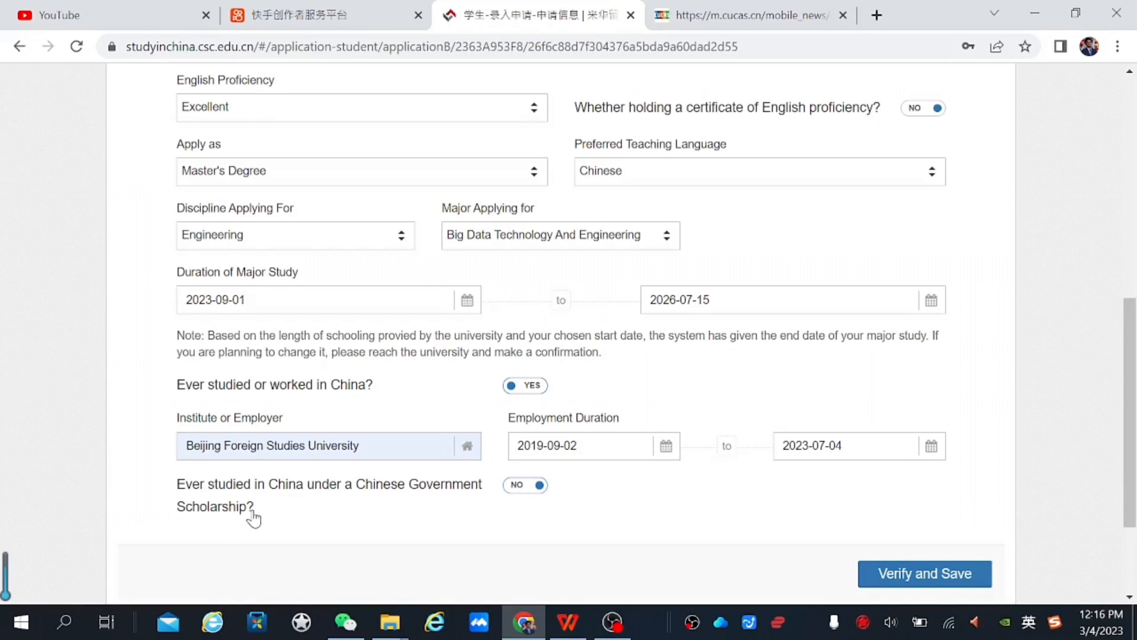
{"action": "left_click", "coordinate": [944, 581]}
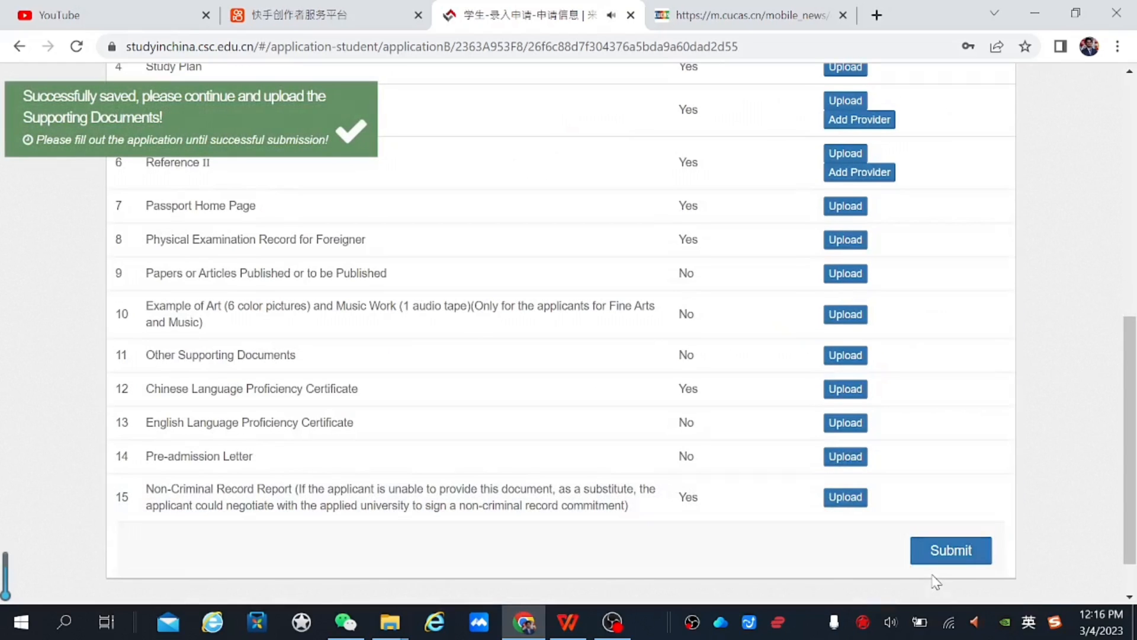
{"action": "left_click_drag", "start_coordinate": [1130, 400], "coordinate": [1127, 246]}
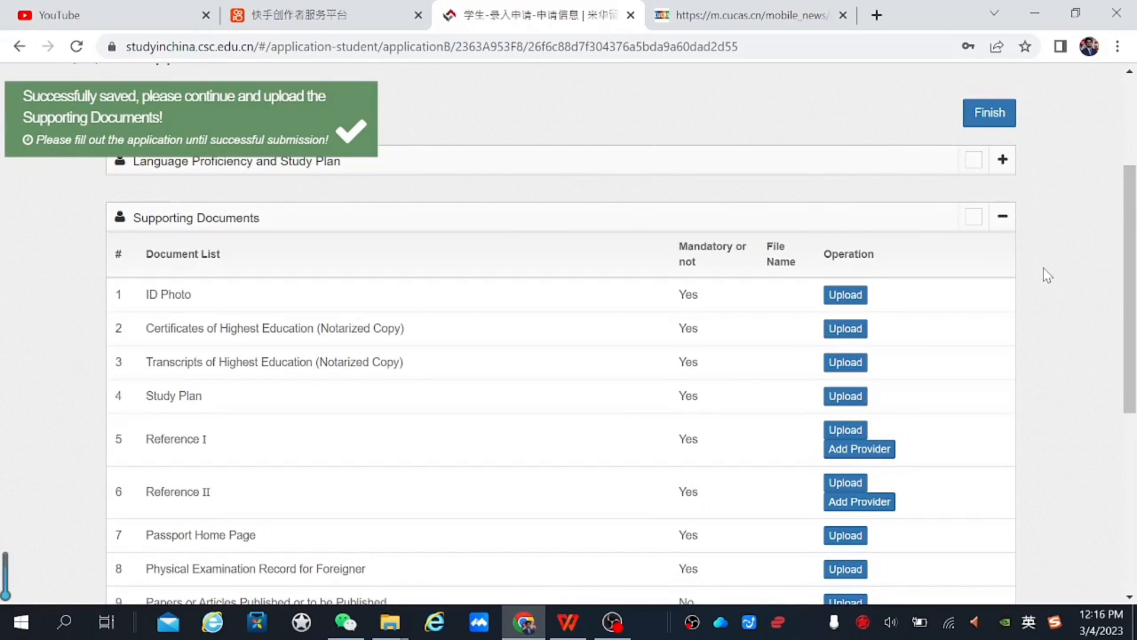
{"action": "left_click_drag", "start_coordinate": [1129, 221], "coordinate": [1132, 341]}
{"action": "scroll", "coordinate": [158, 366], "scroll_direction": "up", "scroll_amount": 6}
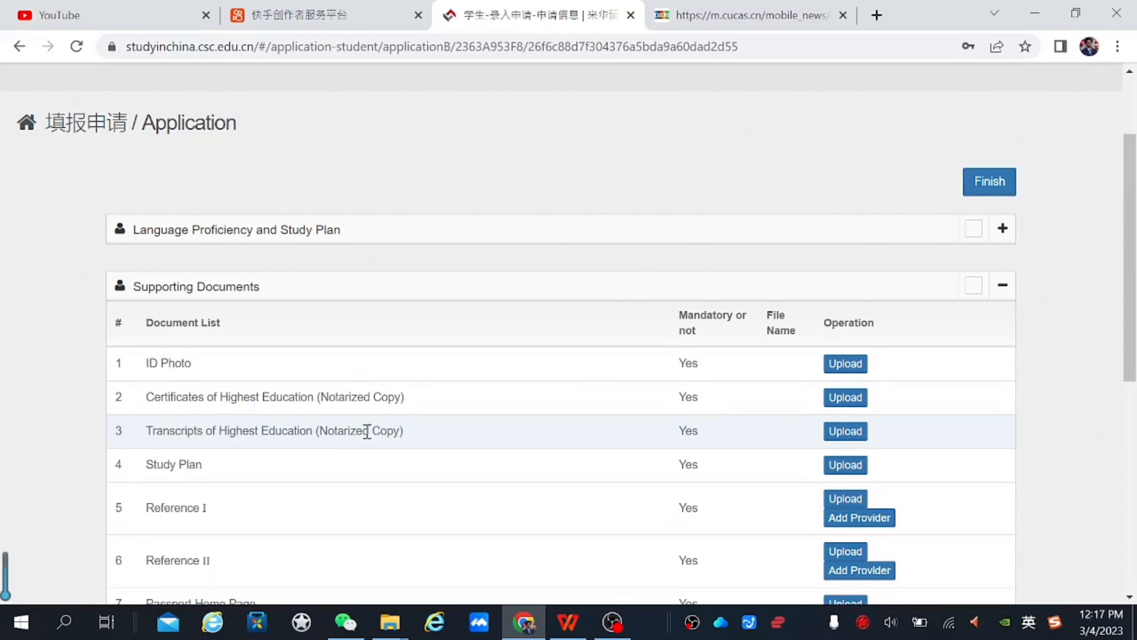
{"action": "scroll", "coordinate": [1125, 255], "scroll_direction": "down", "scroll_amount": 1}
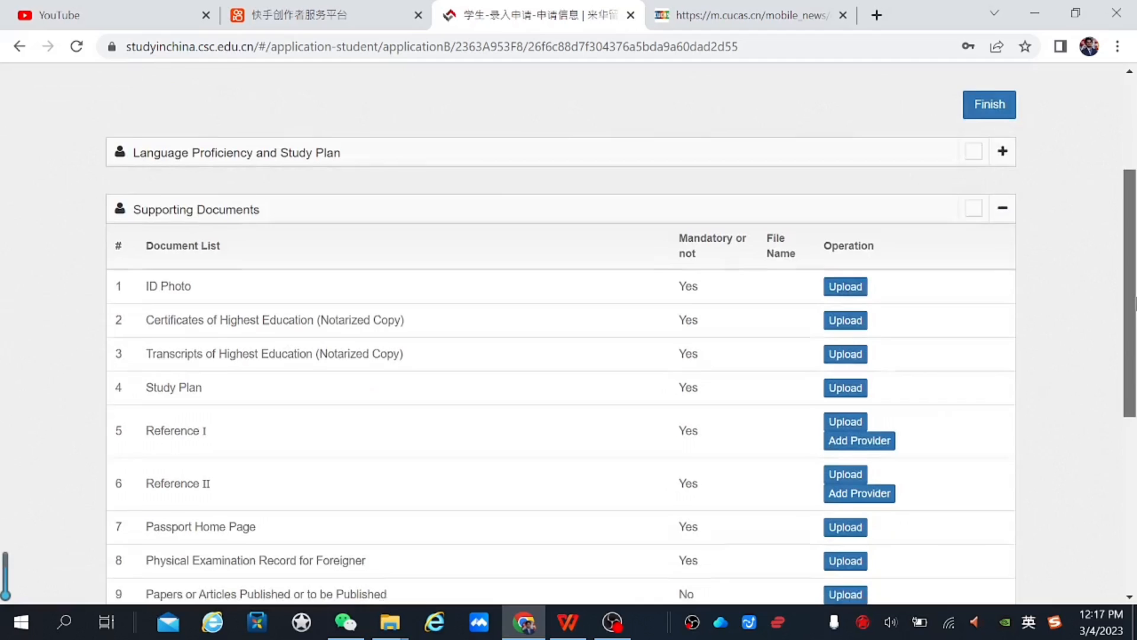
{"action": "scroll", "coordinate": [1125, 296], "scroll_direction": "down", "scroll_amount": 3}
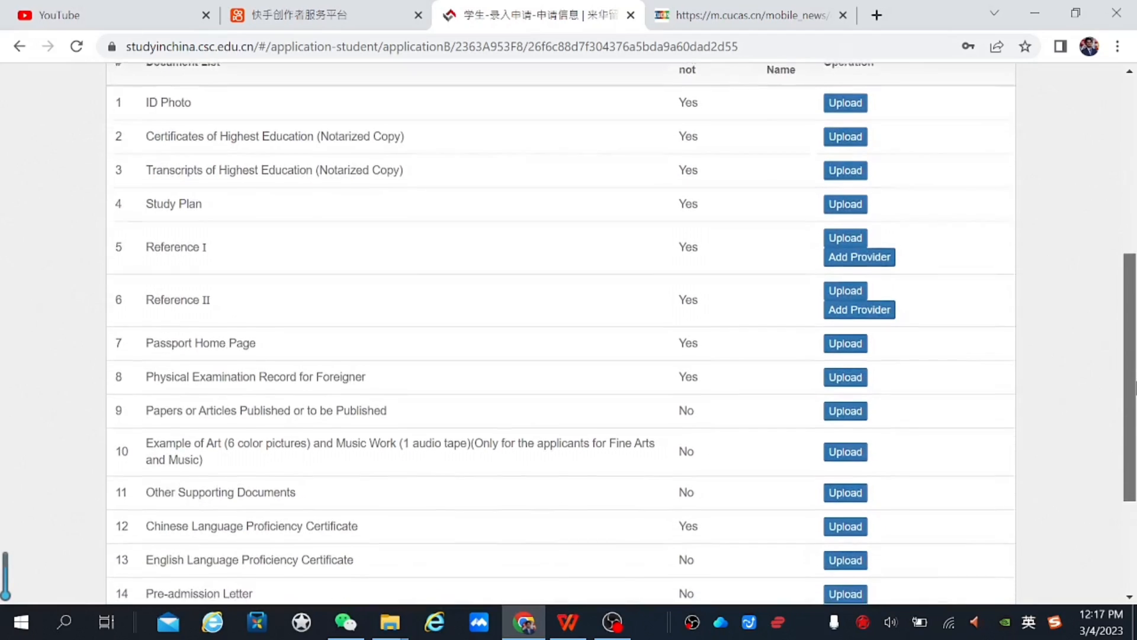
{"action": "scroll", "coordinate": [560, 331], "scroll_direction": "up", "scroll_amount": 2}
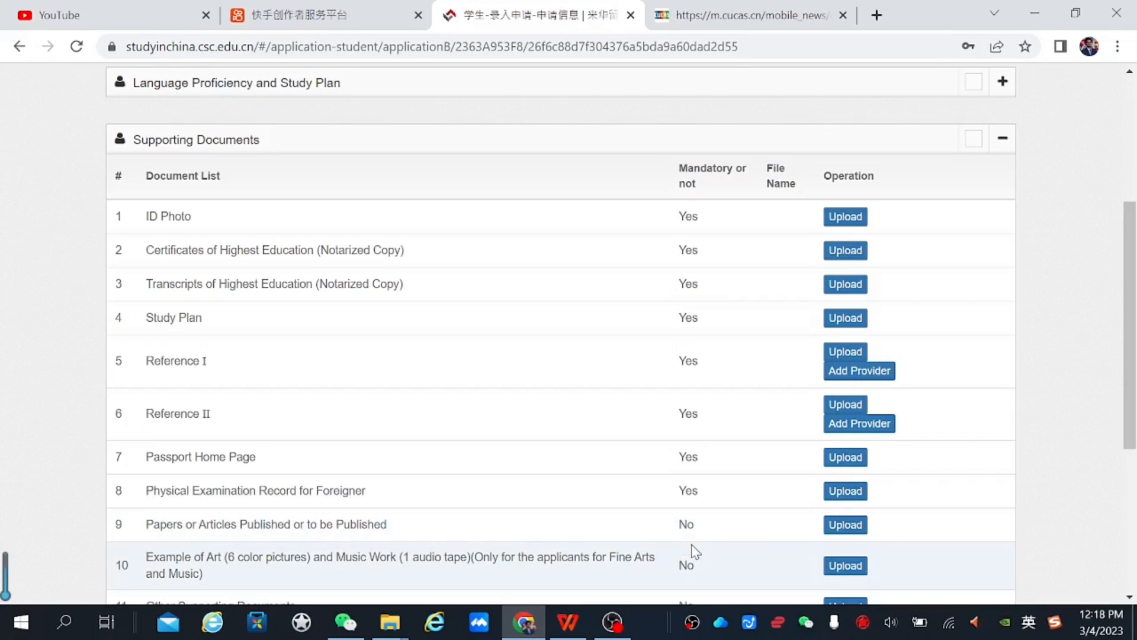
{"action": "scroll", "coordinate": [1135, 415], "scroll_direction": "down", "scroll_amount": 1}
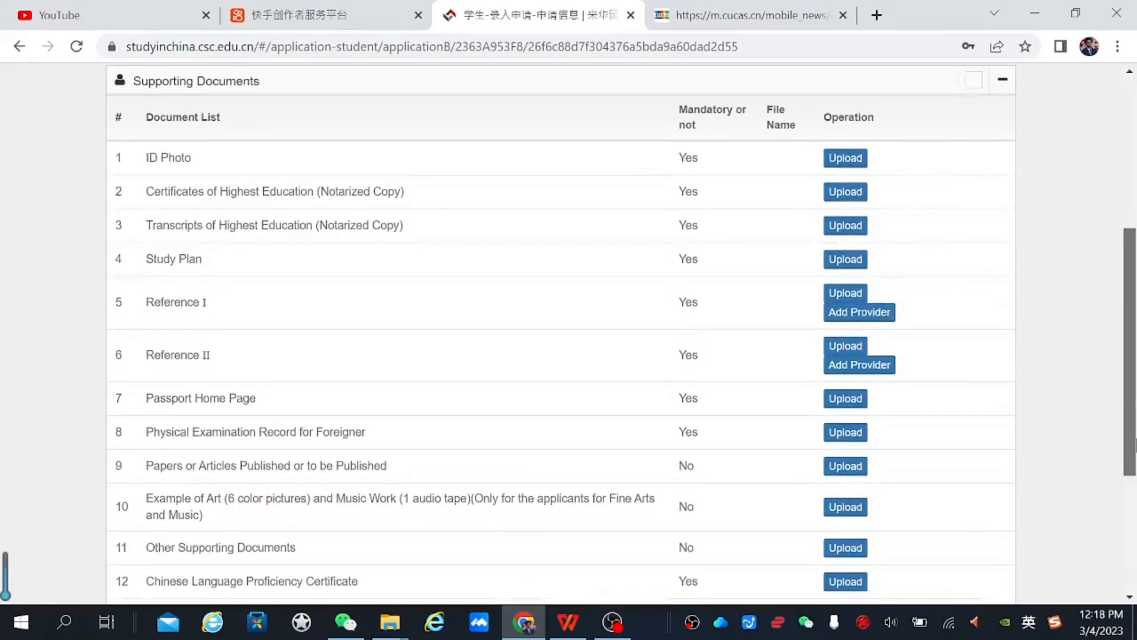
{"action": "scroll", "coordinate": [1135, 445], "scroll_direction": "down", "scroll_amount": 2}
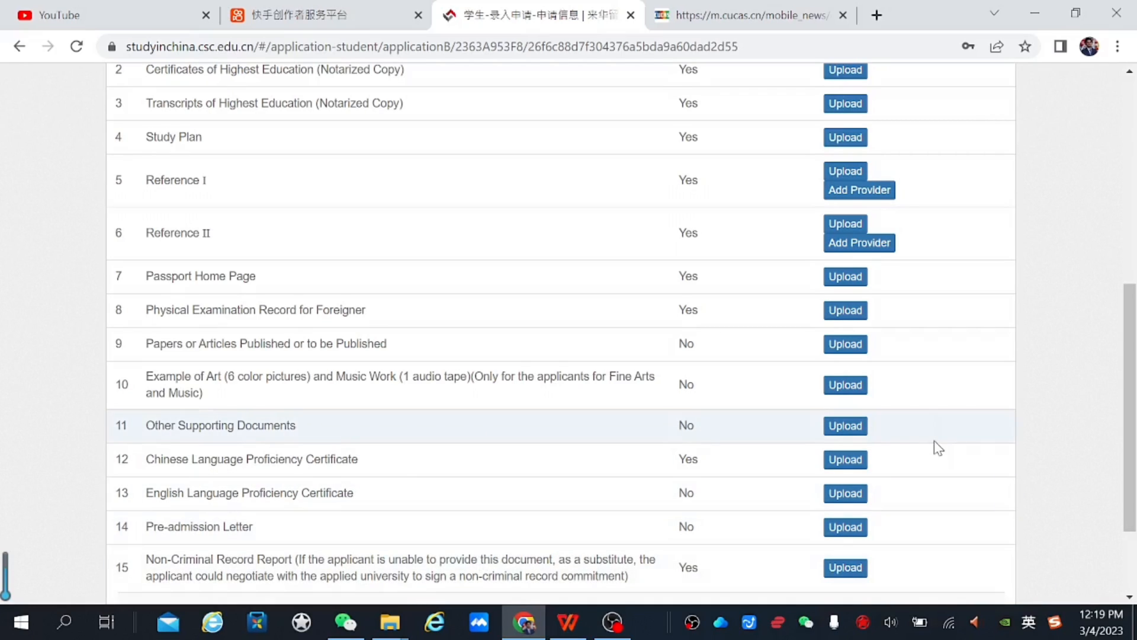
{"action": "left_click_drag", "start_coordinate": [1135, 413], "coordinate": [1136, 485]}
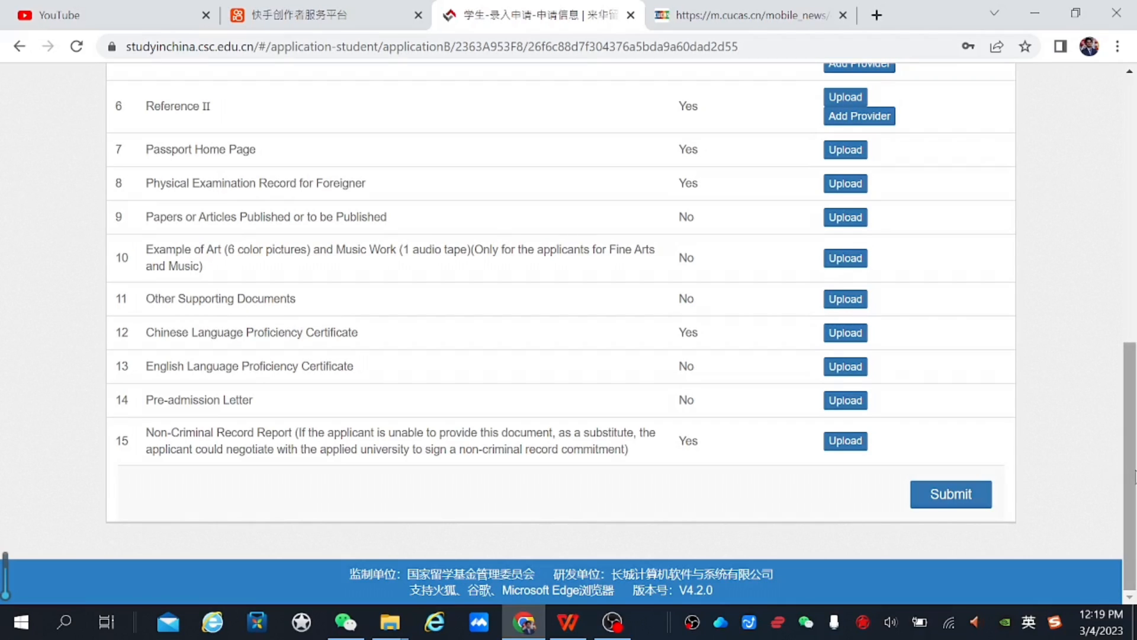
{"action": "left_click_drag", "start_coordinate": [1135, 474], "coordinate": [1126, 322]}
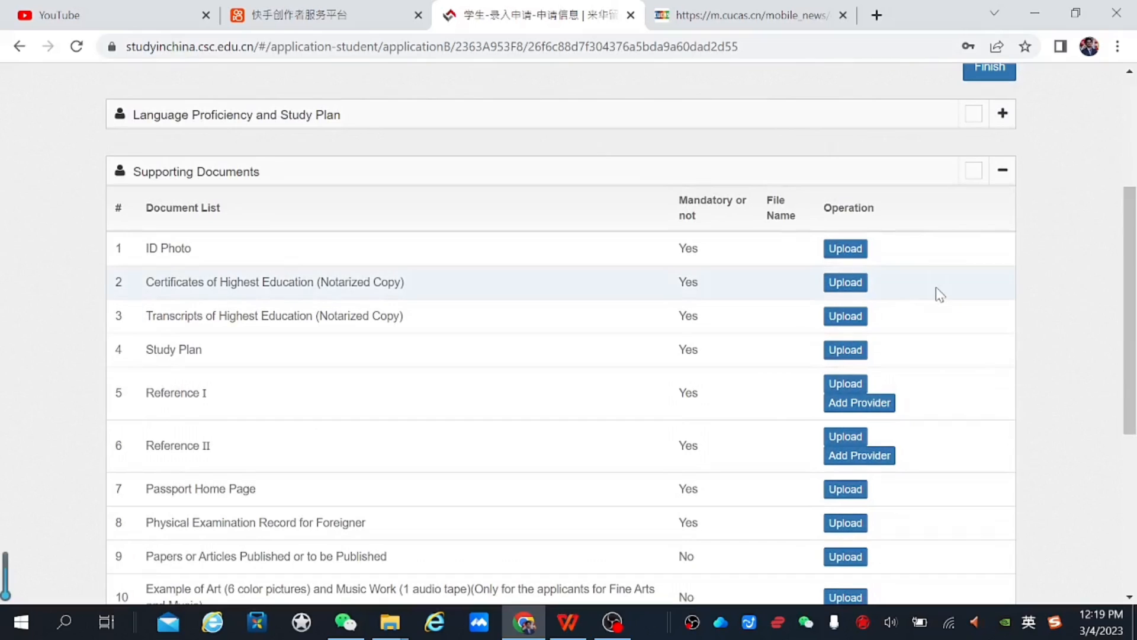
Upload photo.jpg from the Desktop folder 申请硕士材料 as the ID Photo
{"action": "left_click", "coordinate": [846, 249]}
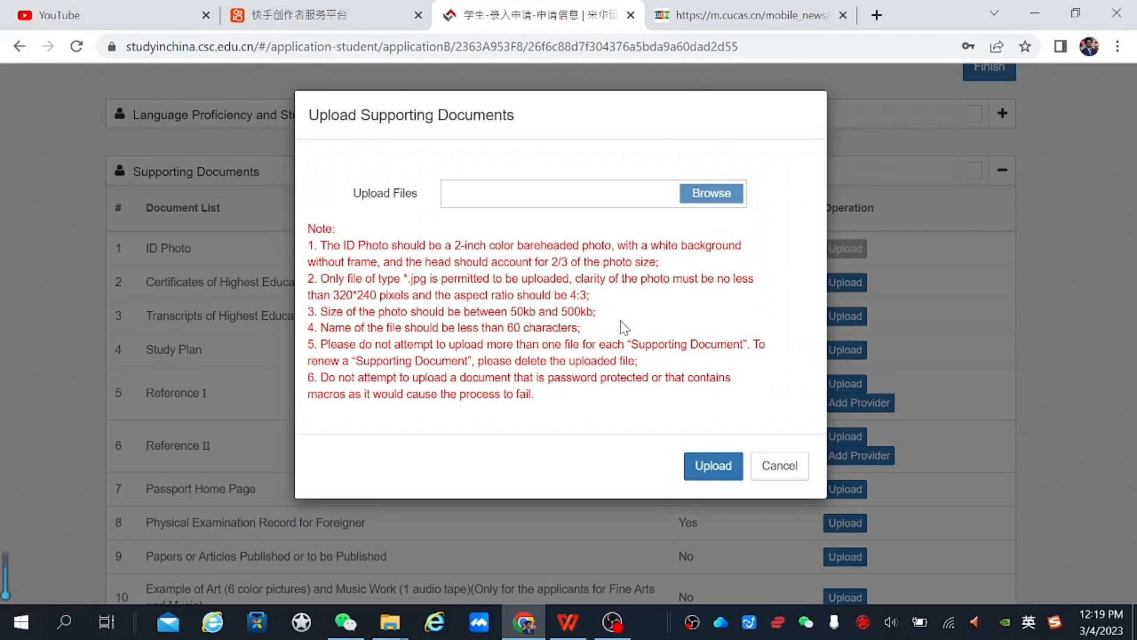
{"action": "left_click", "coordinate": [704, 194]}
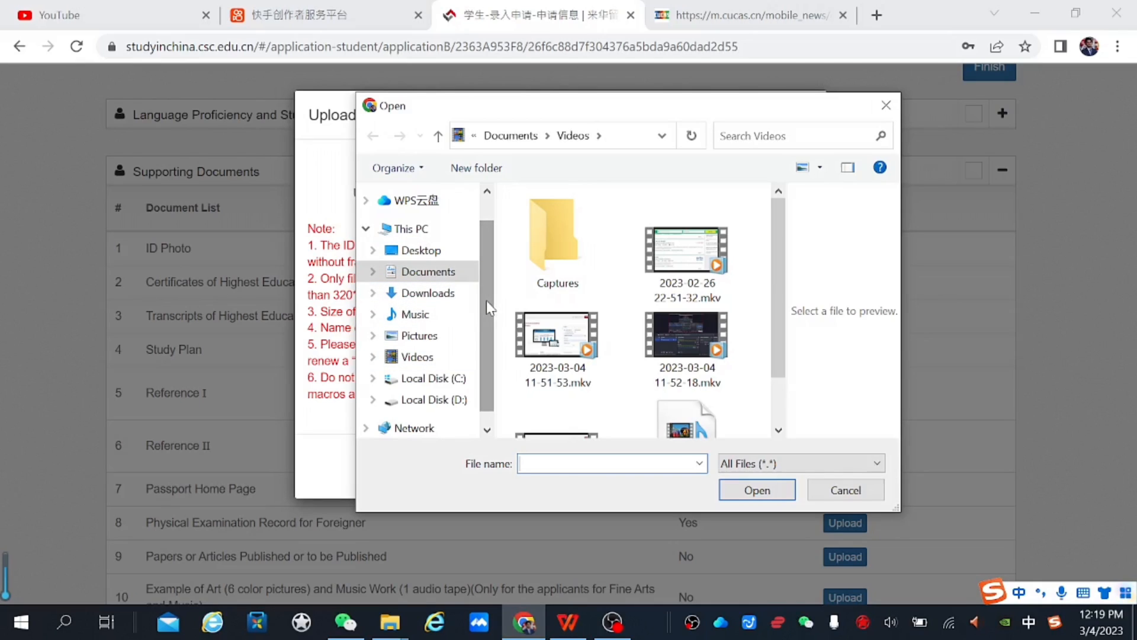
{"action": "left_click", "coordinate": [407, 250]}
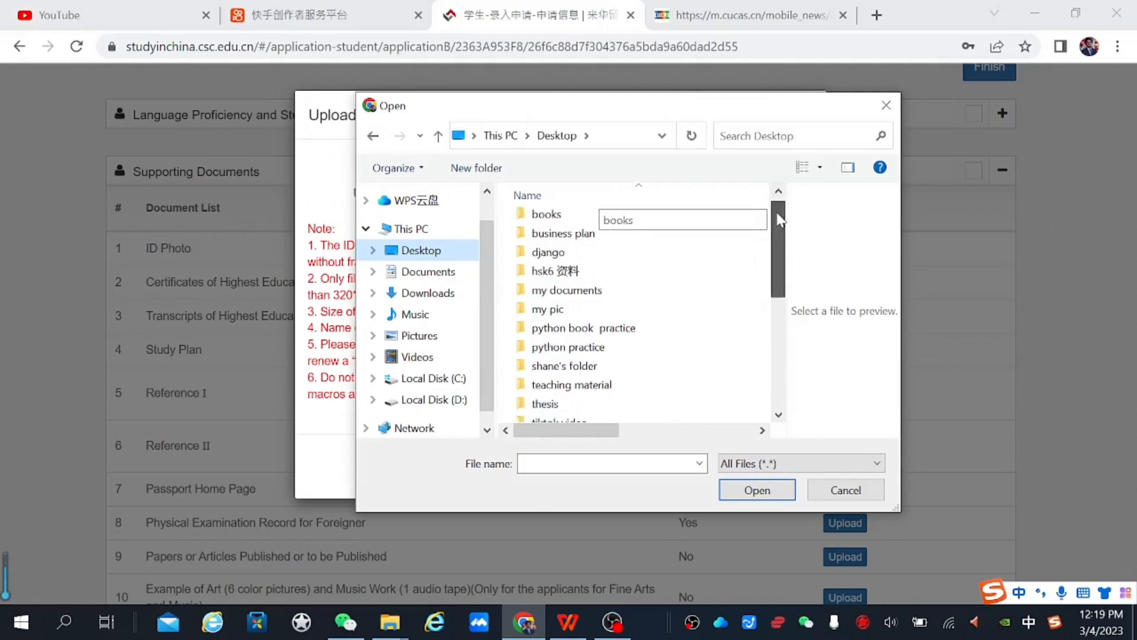
{"action": "left_click_drag", "start_coordinate": [777, 208], "coordinate": [782, 320]}
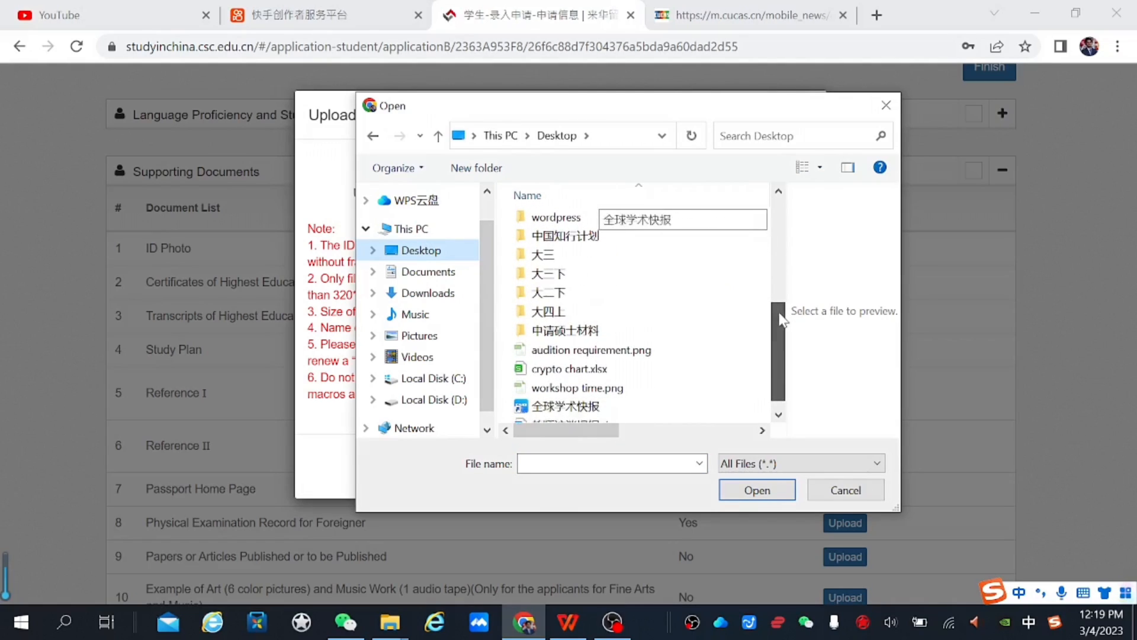
{"action": "double_click", "coordinate": [588, 335]}
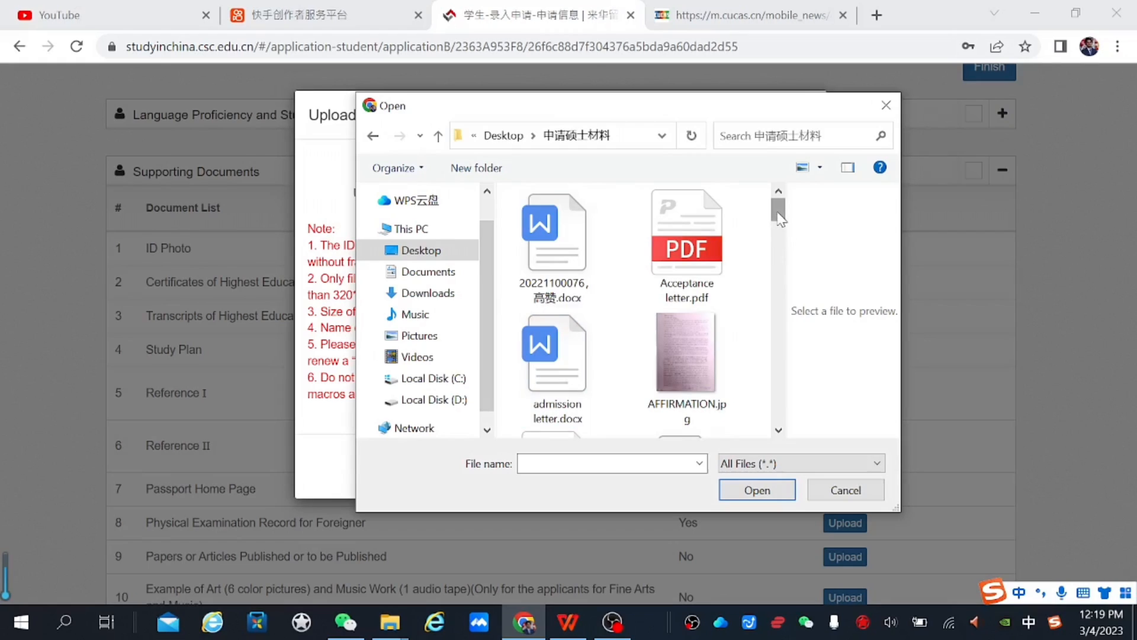
{"action": "left_click_drag", "start_coordinate": [779, 216], "coordinate": [781, 279]}
{"action": "left_click", "coordinate": [681, 284]}
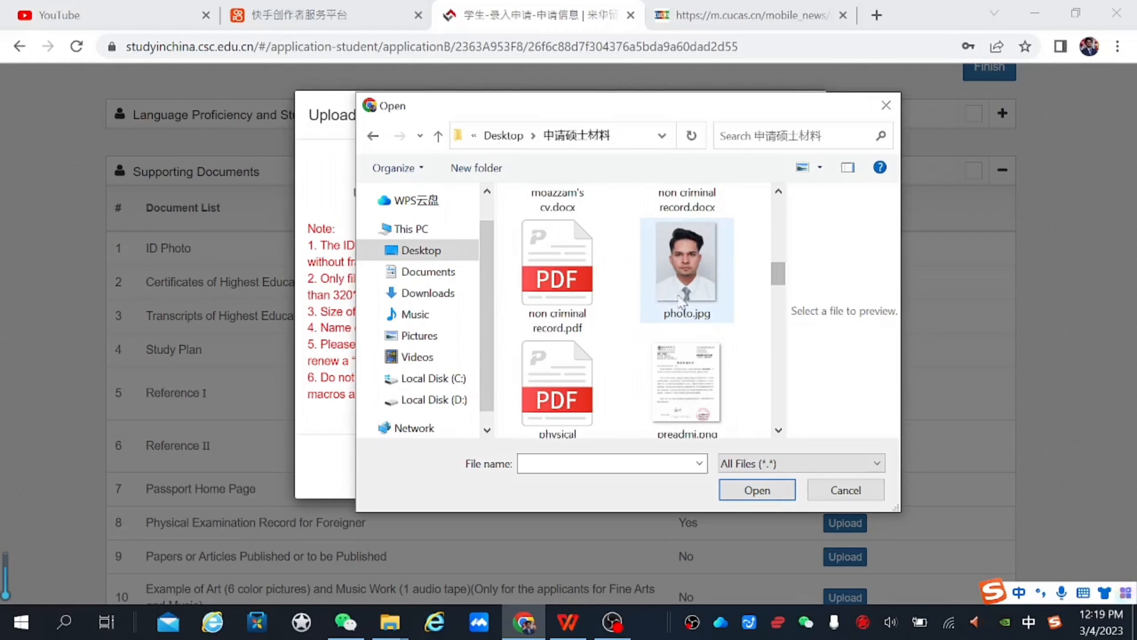
{"action": "left_click", "coordinate": [743, 492]}
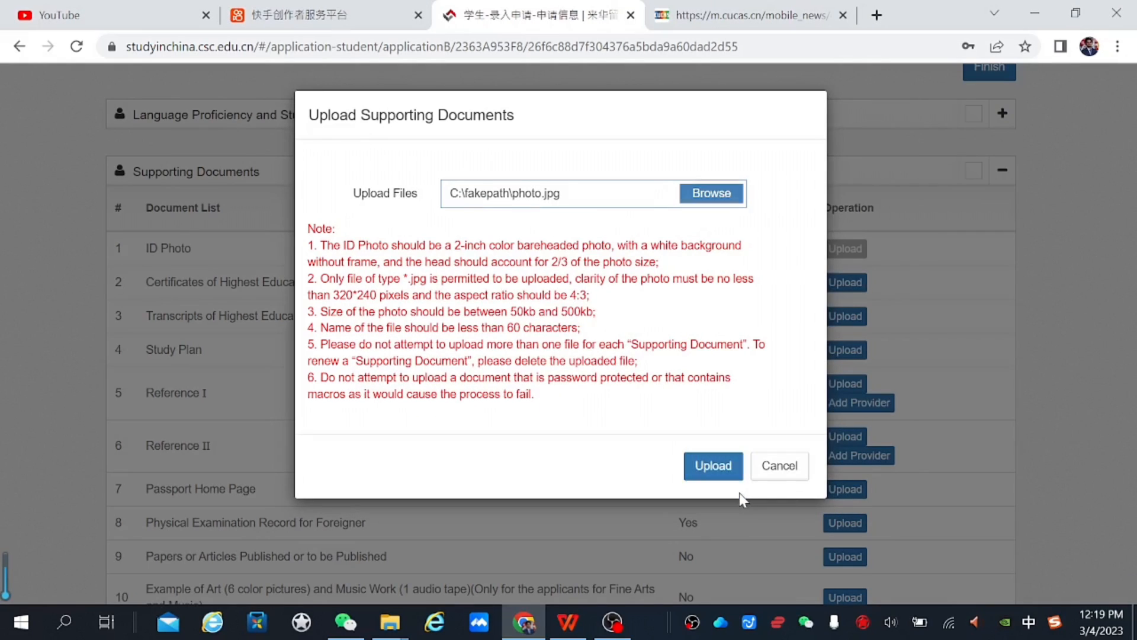
{"action": "left_click", "coordinate": [717, 465]}
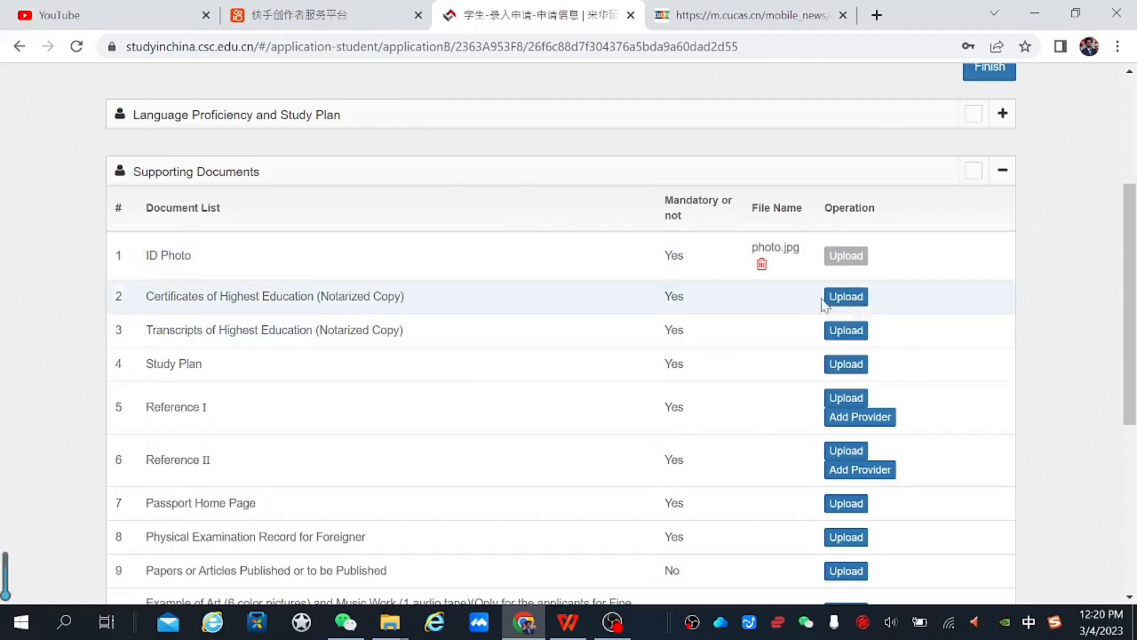
Attach 高赞简历(2)(1).pdf to each document row from education certificates onward, then check every row lists it
{"action": "left_click", "coordinate": [846, 296]}
{"action": "left_click", "coordinate": [713, 190]}
{"action": "left_click", "coordinate": [756, 563]}
{"action": "left_click", "coordinate": [711, 432]}
{"action": "left_click", "coordinate": [847, 426]}
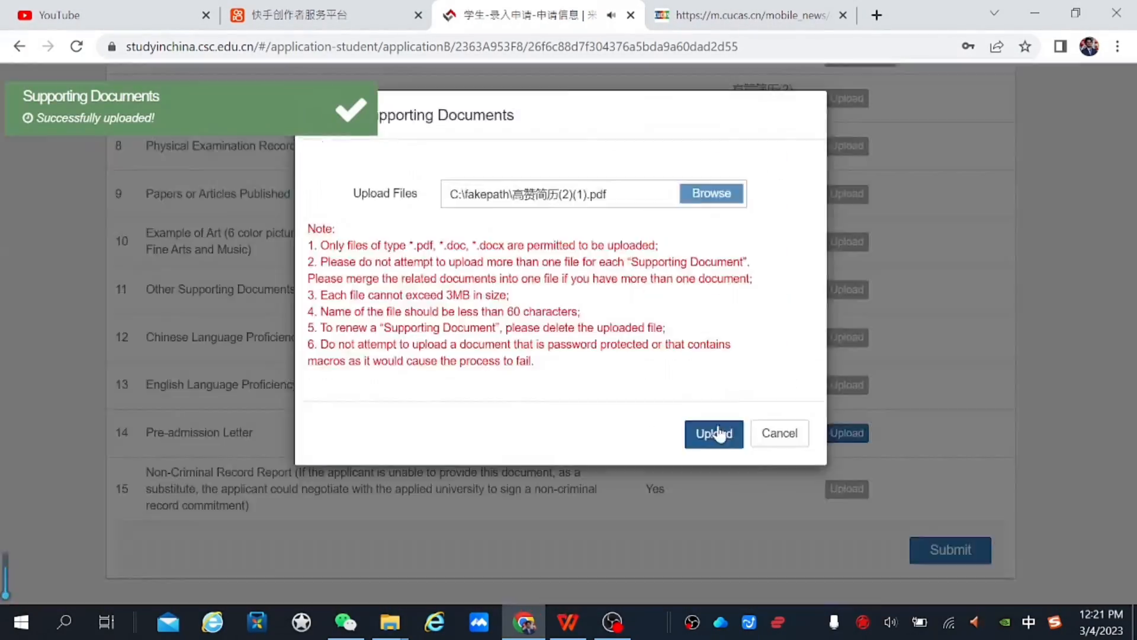
{"action": "left_click", "coordinate": [714, 432]}
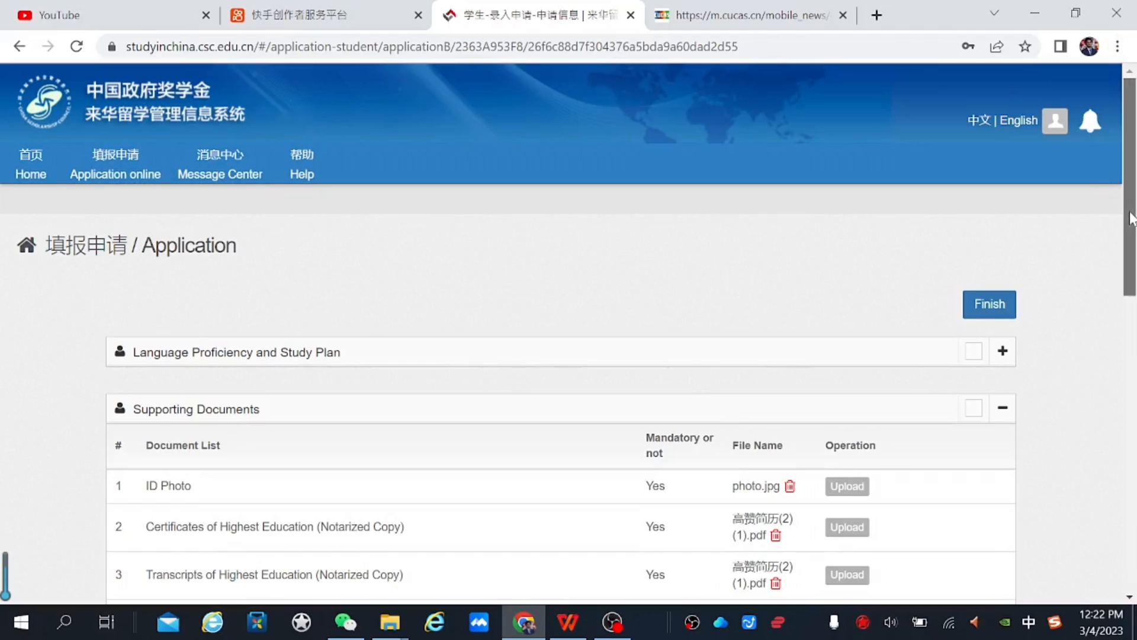
{"action": "left_click_drag", "start_coordinate": [1131, 220], "coordinate": [1133, 402]}
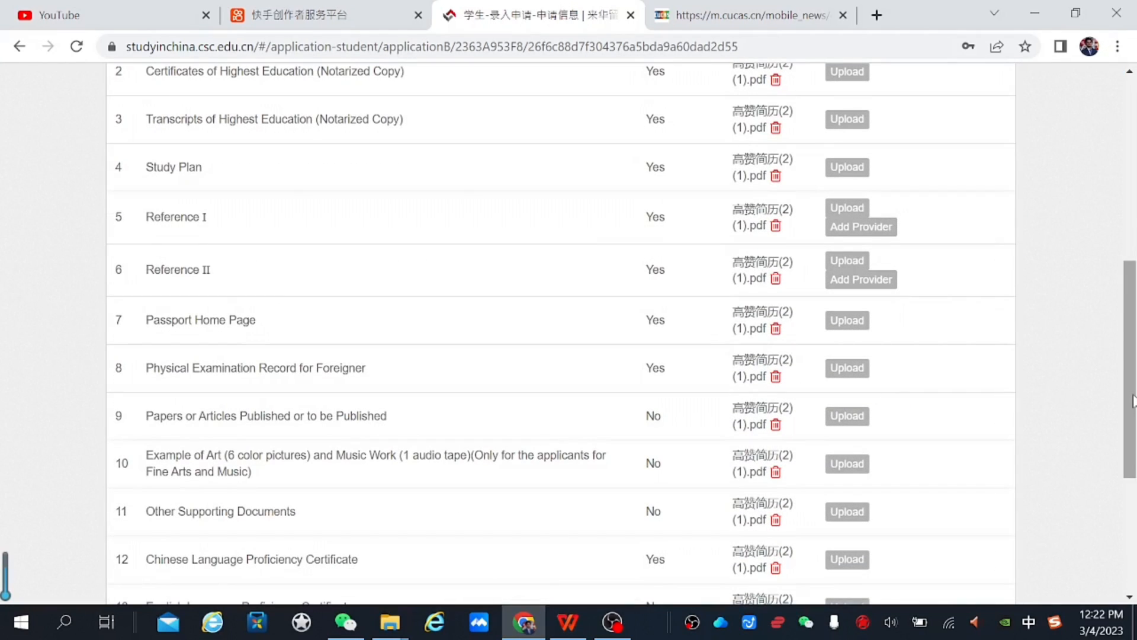
{"action": "left_click", "coordinate": [1125, 511]}
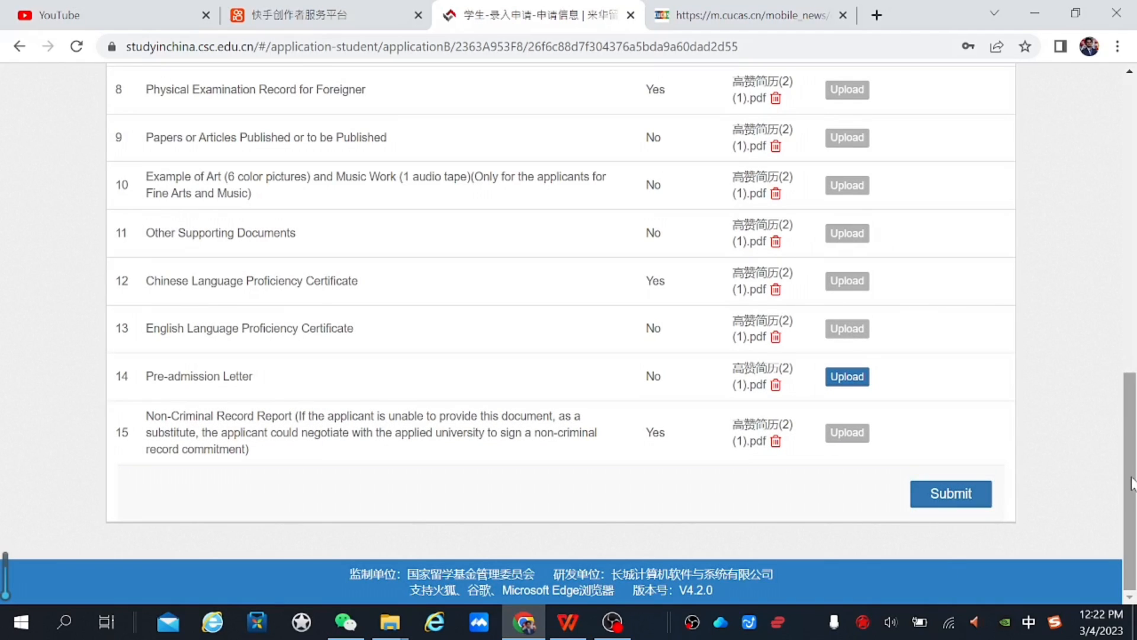
{"action": "mouse_move", "coordinate": [1132, 482]}
{"action": "left_mouse_down"}
{"action": "mouse_move", "coordinate": [1116, 307]}
{"action": "mouse_move", "coordinate": [1134, 489]}
{"action": "left_mouse_up"}
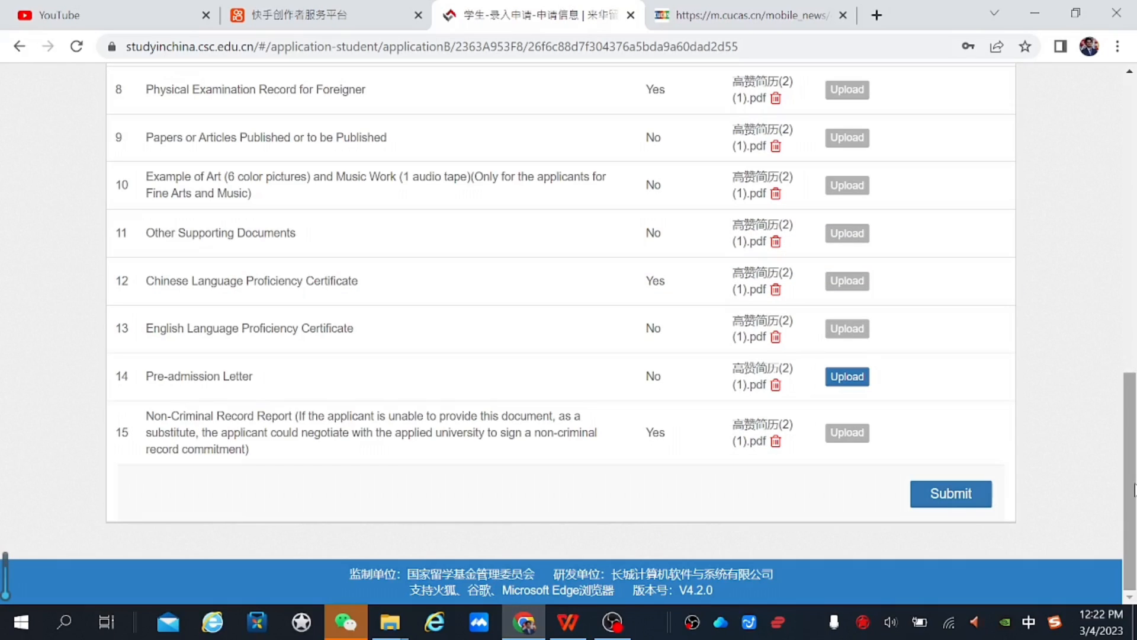
{"action": "left_click_drag", "start_coordinate": [1135, 489], "coordinate": [1135, 131]}
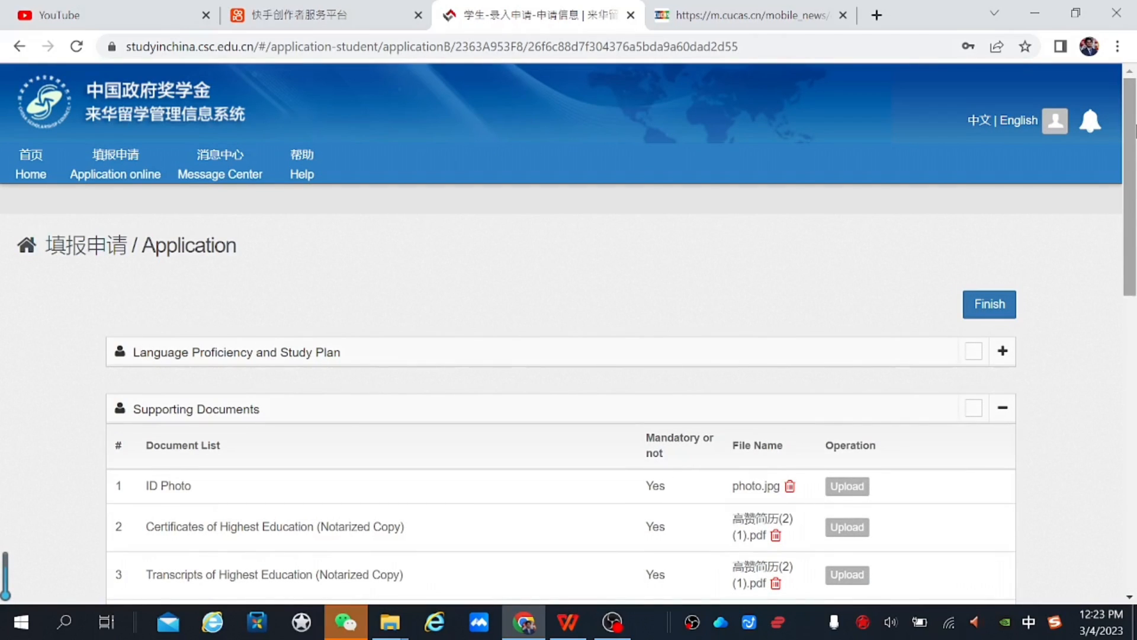
Return to the online application page and download the application form PDF
{"action": "left_click", "coordinate": [19, 46]}
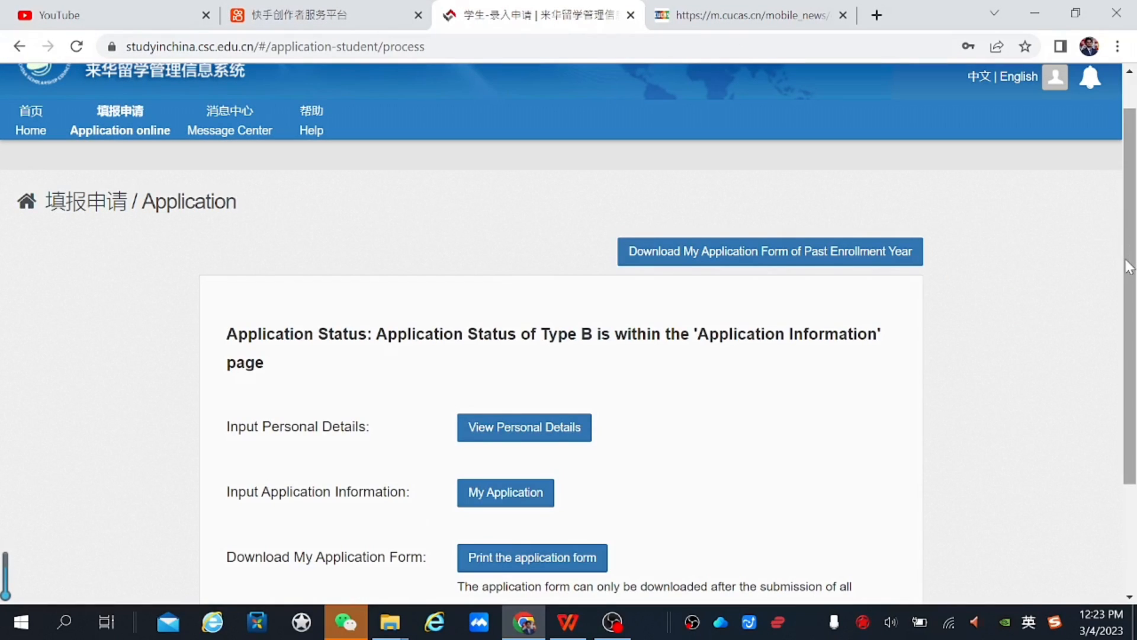
{"action": "scroll", "coordinate": [1119, 221], "scroll_direction": "up", "scroll_amount": 1}
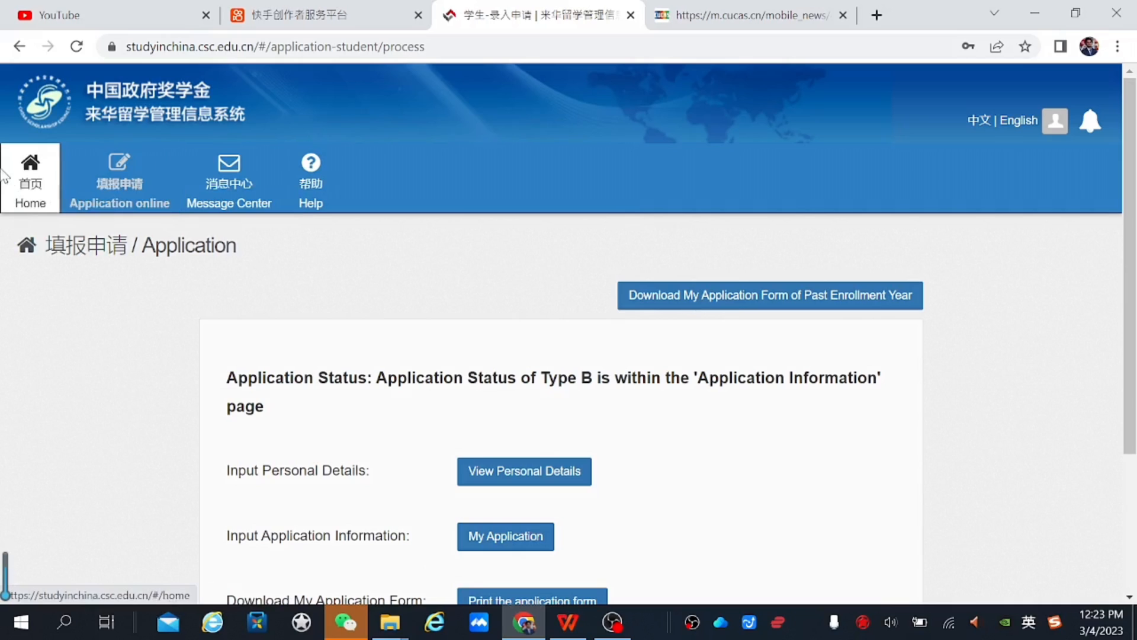
{"action": "left_click", "coordinate": [16, 200]}
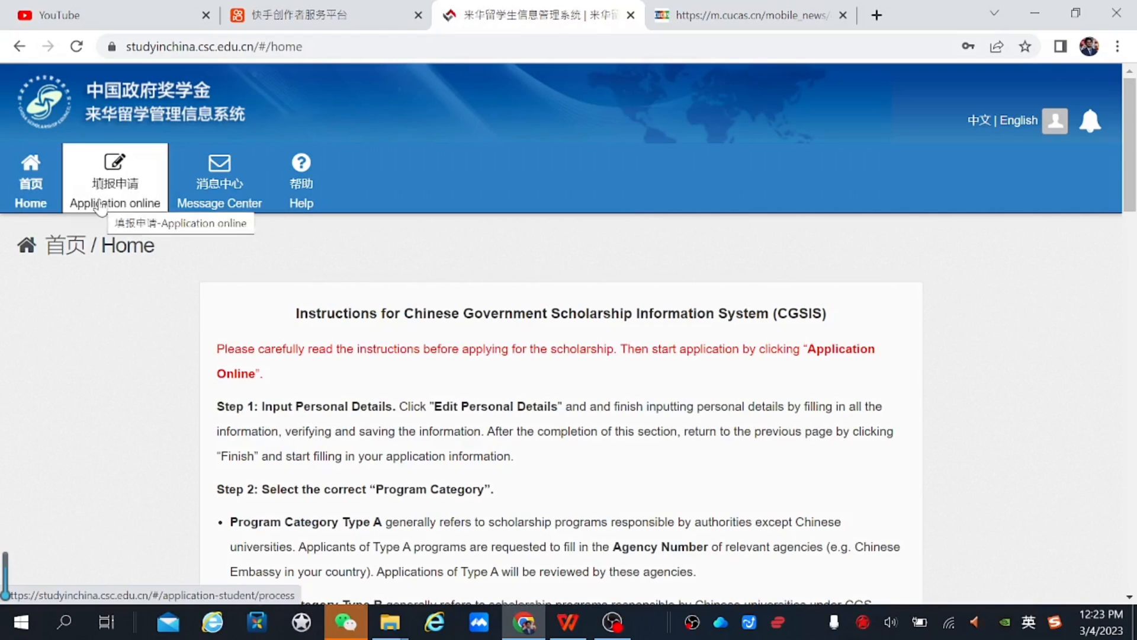
{"action": "left_click", "coordinate": [114, 175]}
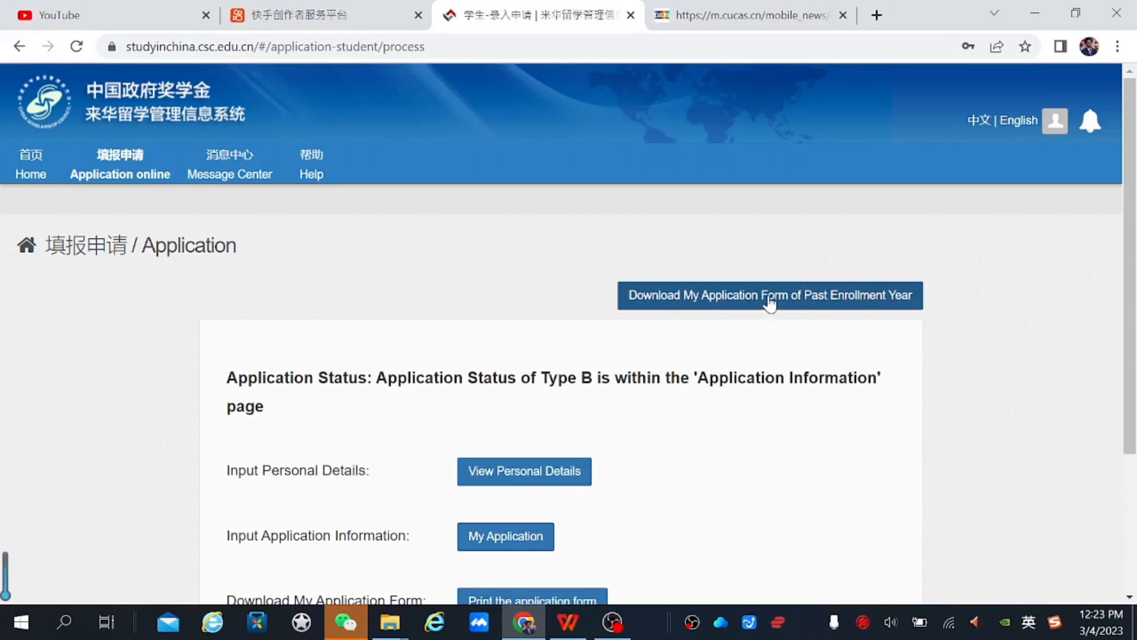
{"action": "left_click", "coordinate": [855, 296]}
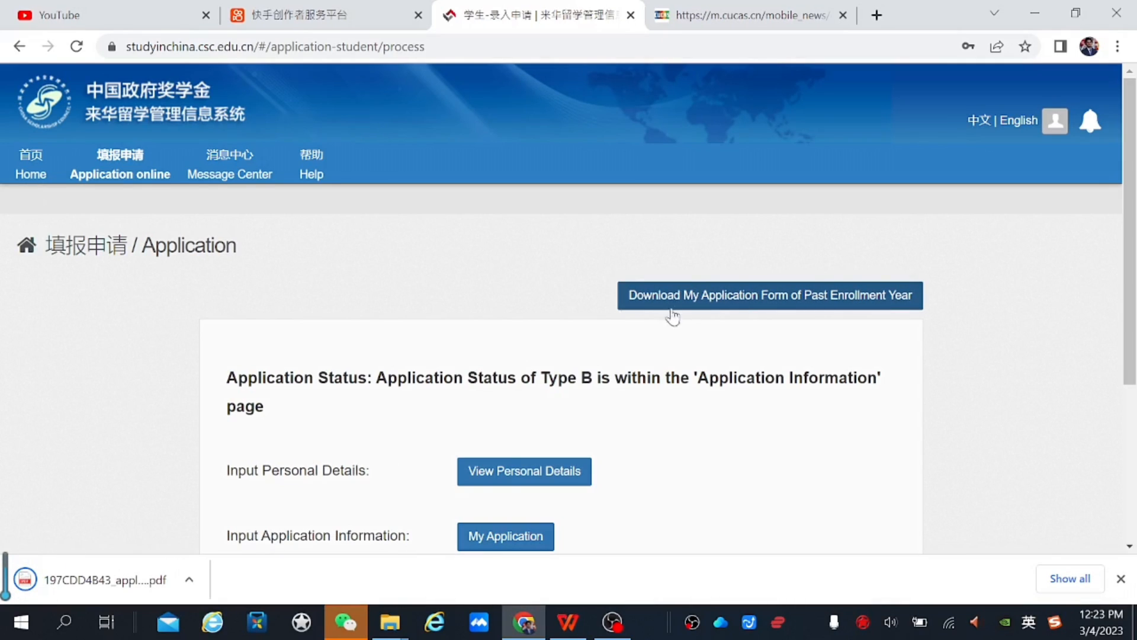
View the saved personal details, then go back to the application overview
{"action": "mouse_move", "coordinate": [1132, 289]}
{"action": "left_mouse_down"}
{"action": "mouse_move", "coordinate": [1131, 453]}
{"action": "mouse_move", "coordinate": [1131, 279]}
{"action": "left_mouse_up"}
{"action": "left_click_drag", "start_coordinate": [1130, 317], "coordinate": [1129, 433]}
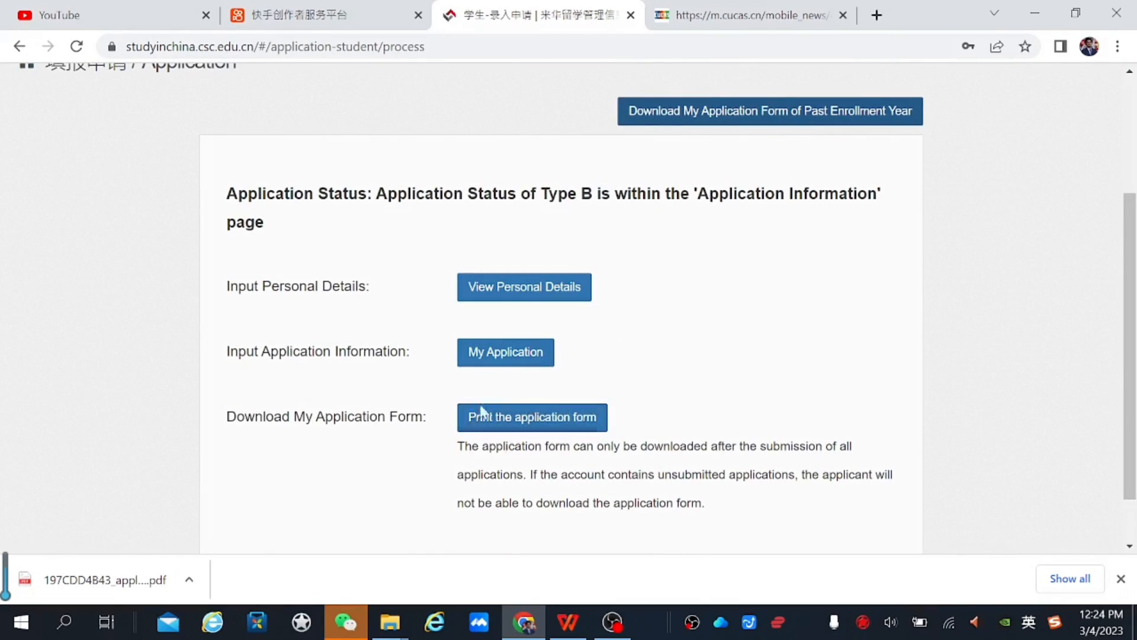
{"action": "left_click", "coordinate": [493, 289]}
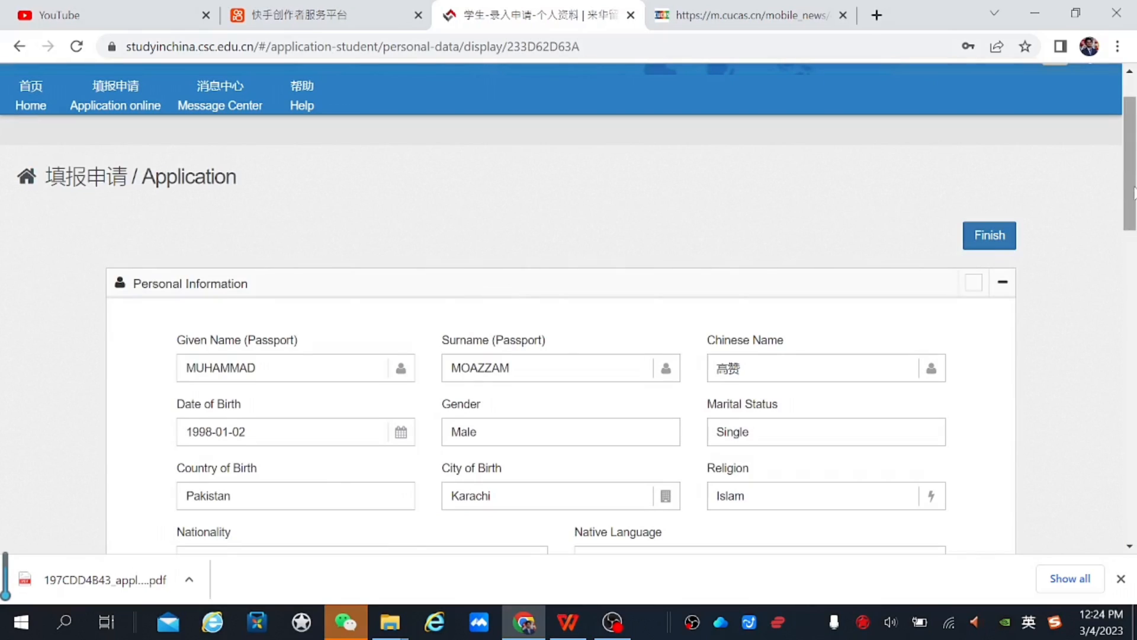
{"action": "key", "text": "alt+Left"}
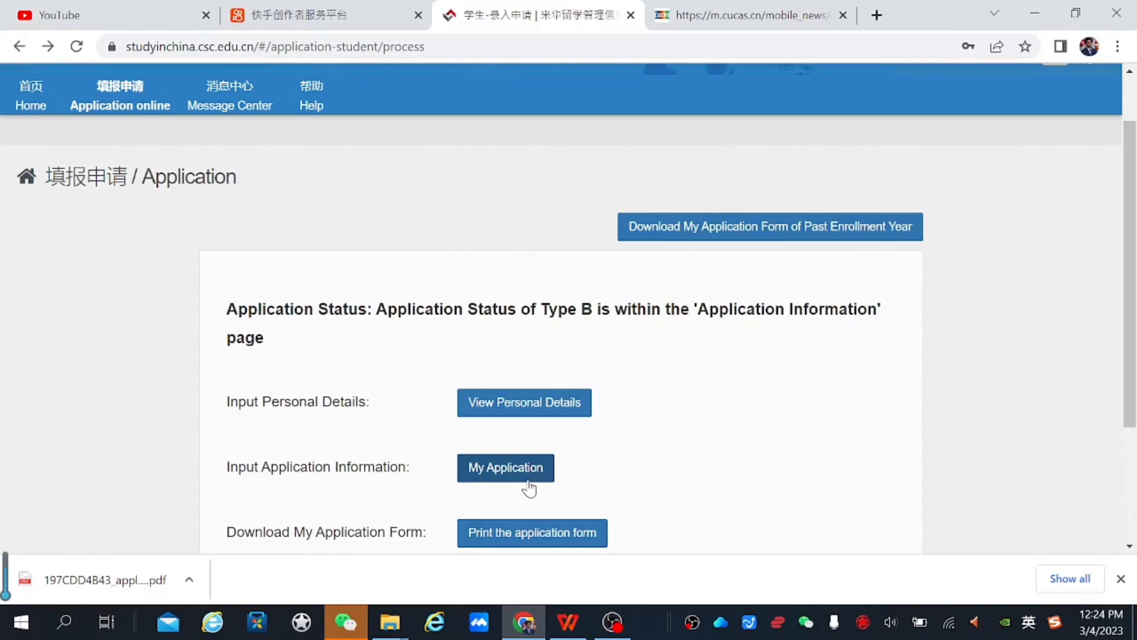